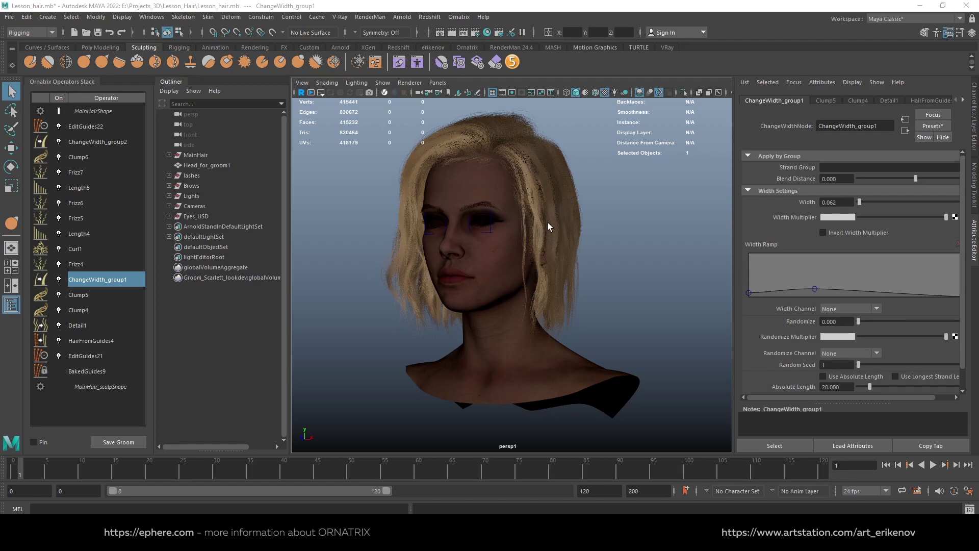
Orbit around the head to inspect the blonde hairstyle from another angle.
mouse_move(598, 213)
left_mouse_down("alt")
mouse_move(528, 218)
mouse_move(557, 220)
mouse_move(507, 236)
mouse_move(517, 249)
mouse_move(578, 229)
mouse_move(566, 235)
left_mouse_up("alt")
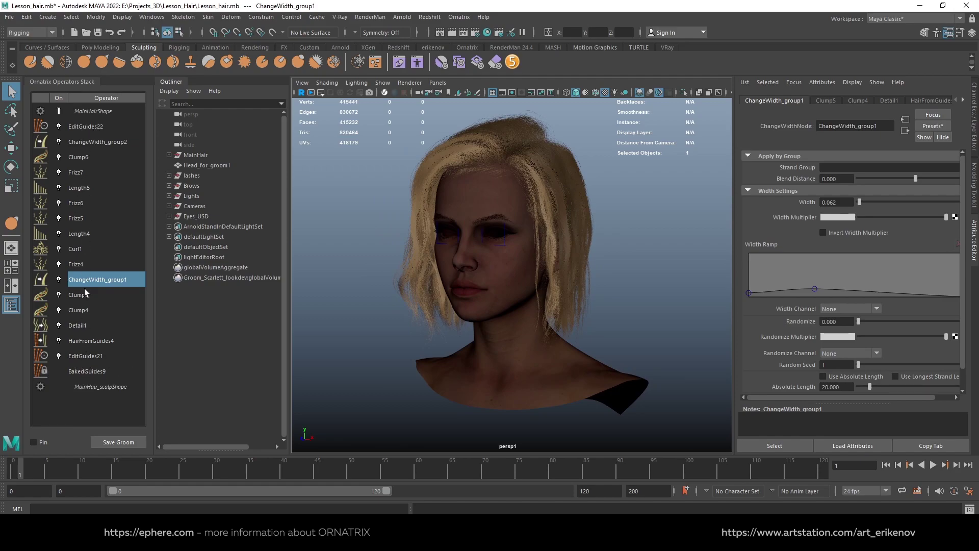
Show EditGuides21's guide strands and check them from the back of the head, then select HairFromGuides4.
left_click(99, 357)
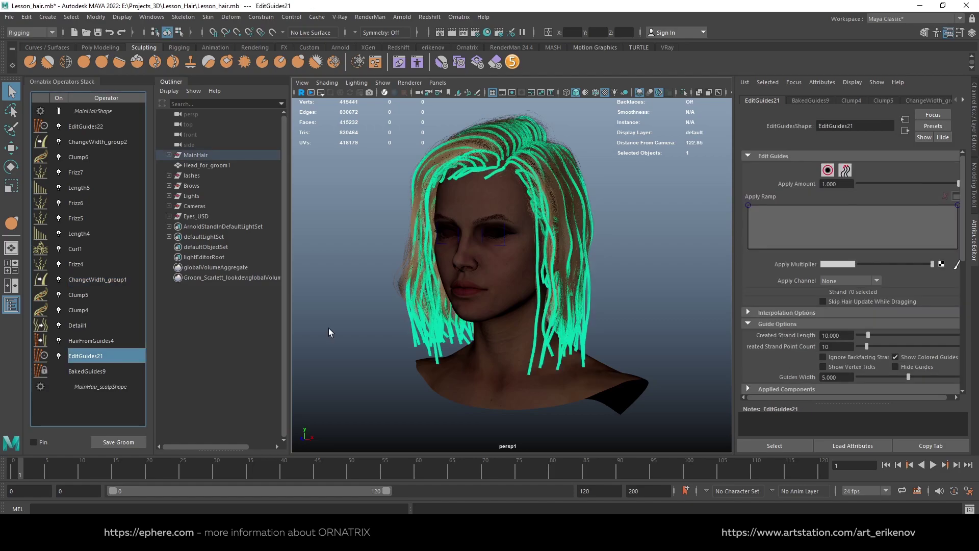
mouse_move(571, 255)
left_mouse_down("alt")
mouse_move(478, 260)
mouse_move(661, 251)
mouse_move(556, 273)
mouse_move(589, 267)
left_mouse_up("alt")
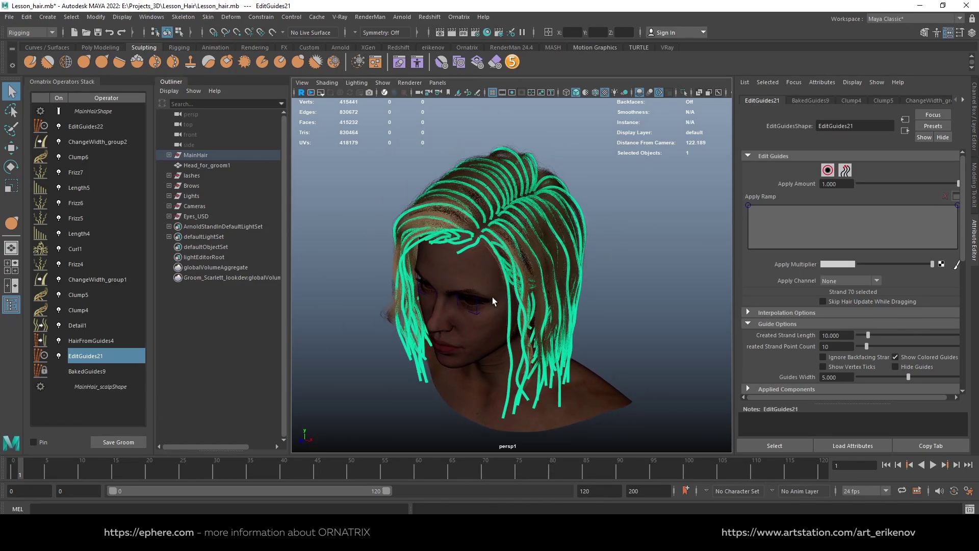
mouse_move(546, 249)
left_mouse_down("alt")
mouse_move(538, 227)
mouse_move(539, 249)
left_mouse_up("alt")
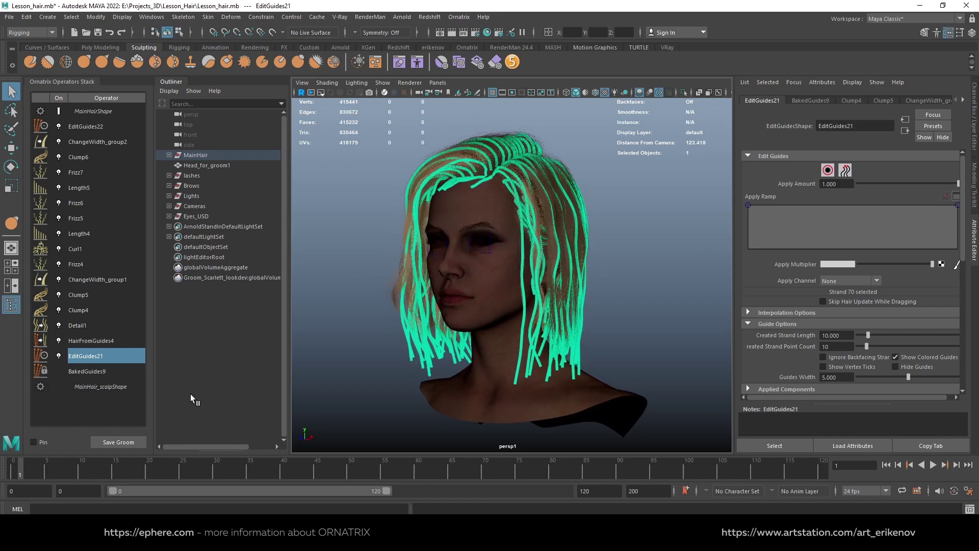
left_click(104, 341)
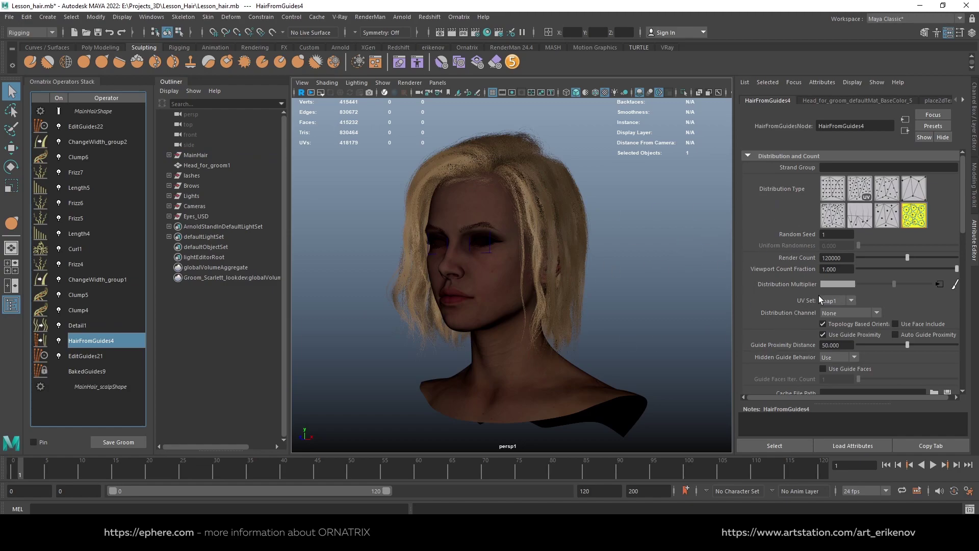
After briefly checking EditGuides22, set HairFromGuides4's Render Count to 50000.
left_click(102, 129)
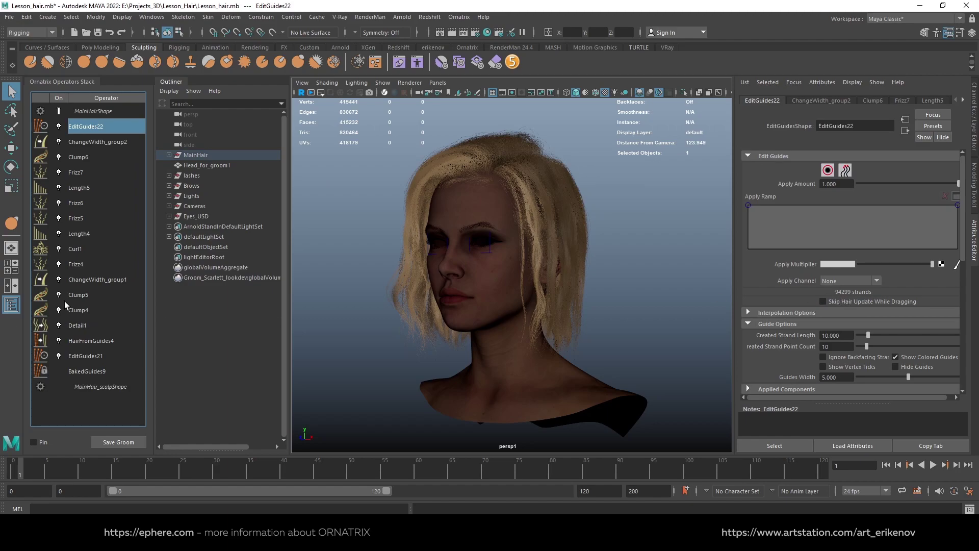
left_click(101, 341)
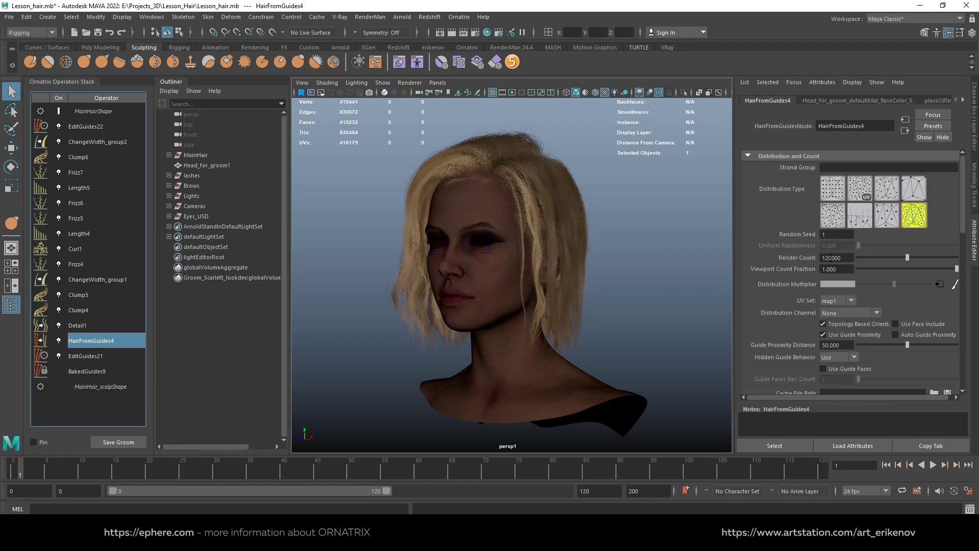
left_click(829, 258)
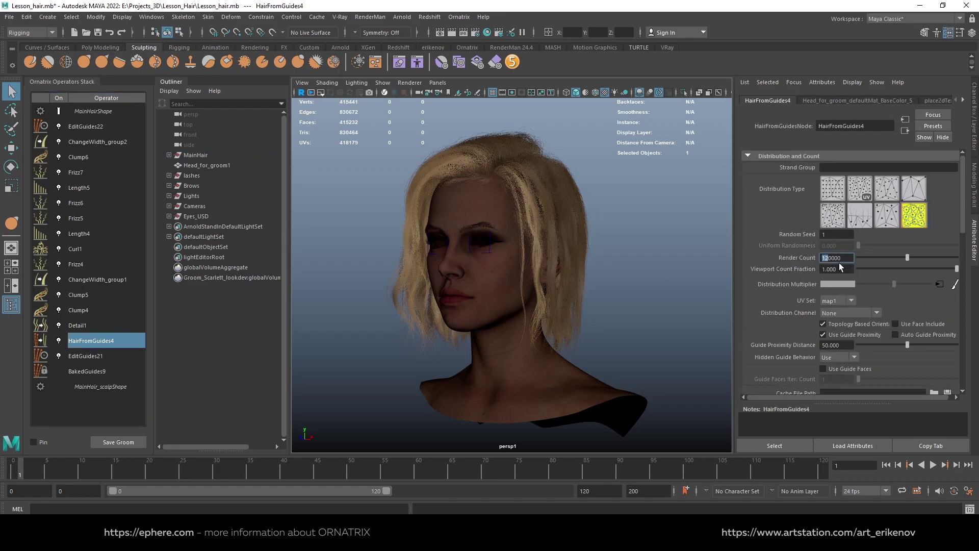
type("5")
key("Return")
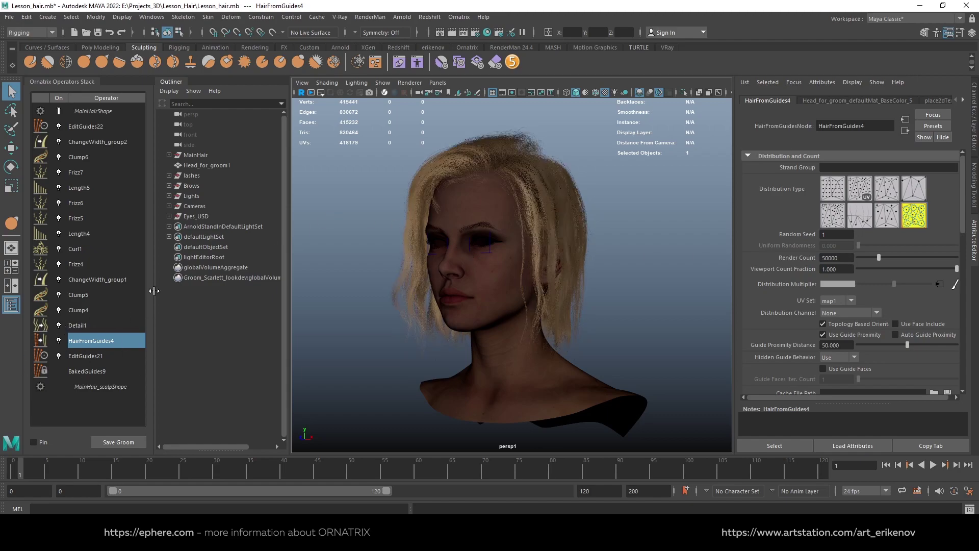
left_click(105, 142)
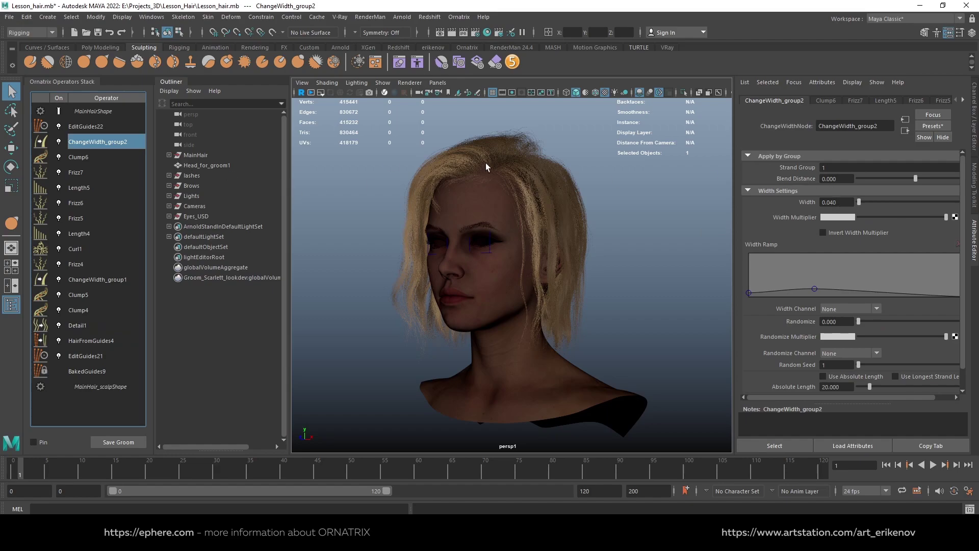
Delete the ChangeWidth_group1 operator from the stack.
right_click(108, 281)
left_click(145, 351)
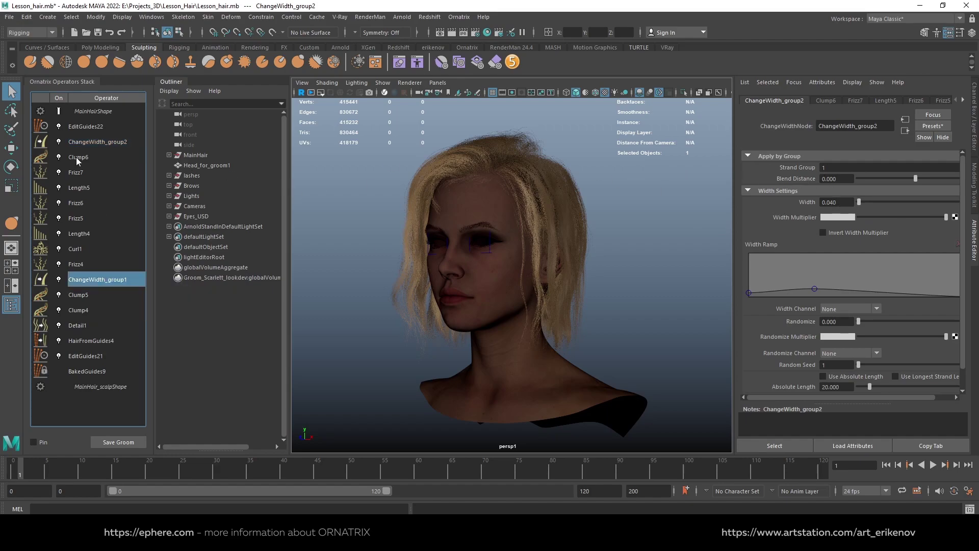
left_click(107, 143)
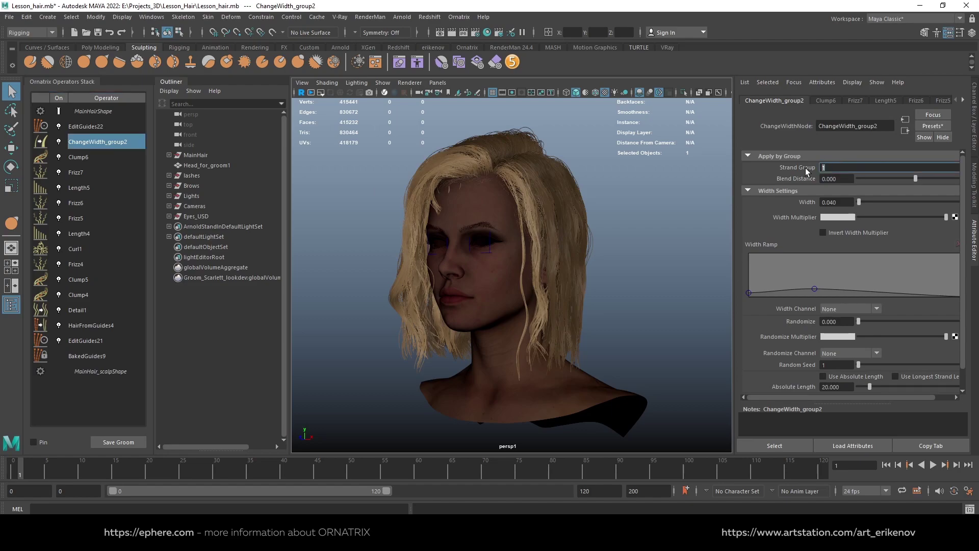
Clear ChangeWidth_group2's Strand Group so it affects all strands, and set its Width to 0.150.
double_click(836, 167)
key("BackSpace")
key("Return")
left_click(834, 203)
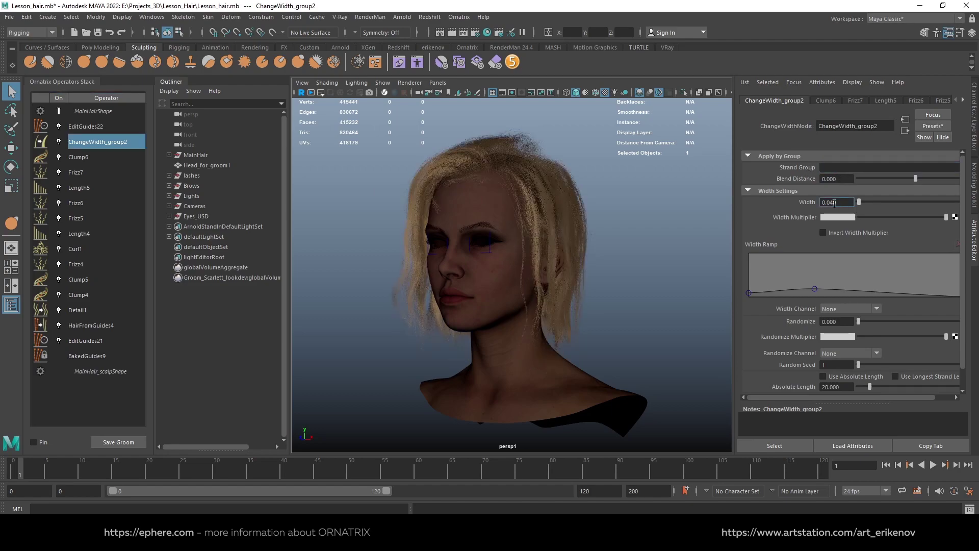
left_click_drag(837, 202, 832, 204)
type("0.150")
key("Return")
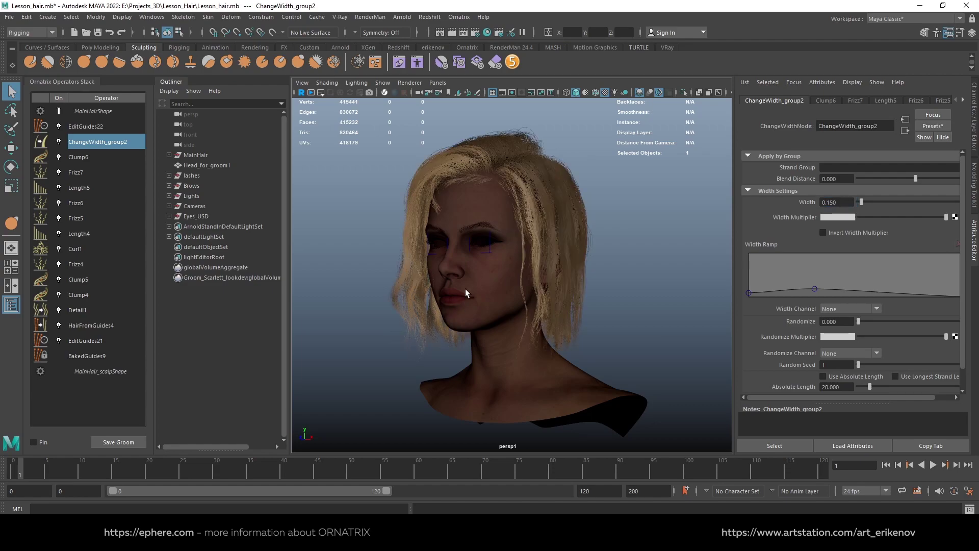
mouse_move(466, 293)
left_mouse_down("alt")
mouse_move(498, 310)
mouse_move(462, 305)
left_mouse_up("alt")
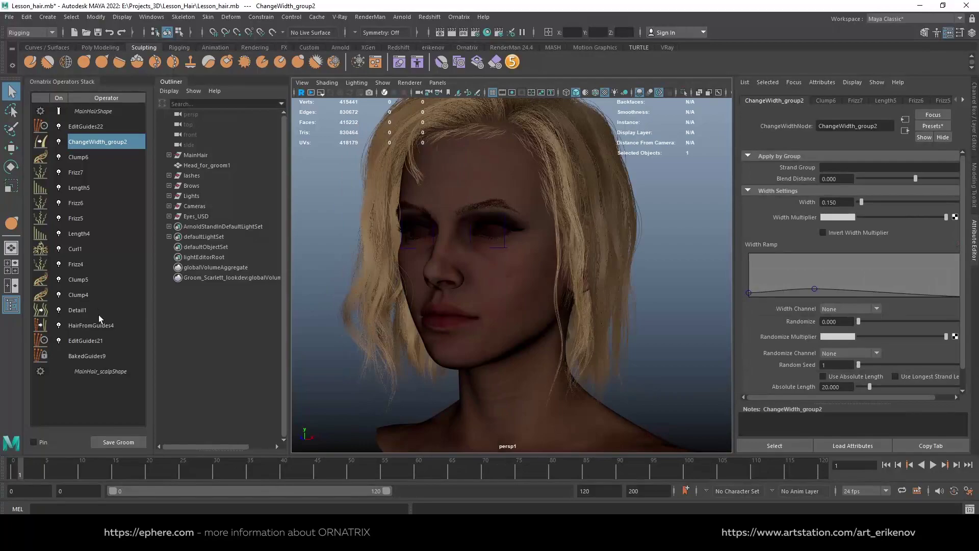
left_click(100, 295)
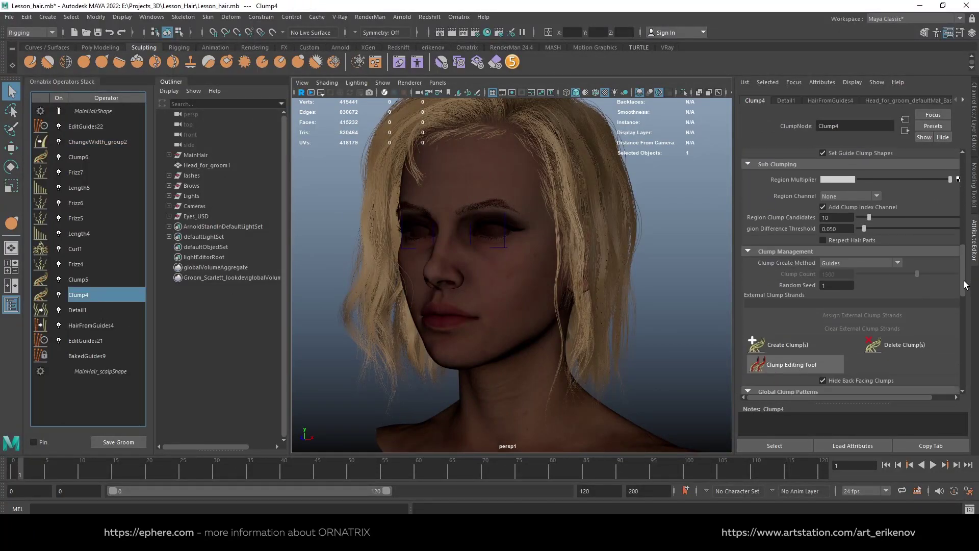
Review the Clump5 and Clump6 settings from several angles, then select EditGuides21.
left_click_drag(959, 196, 961, 299)
left_click(87, 280)
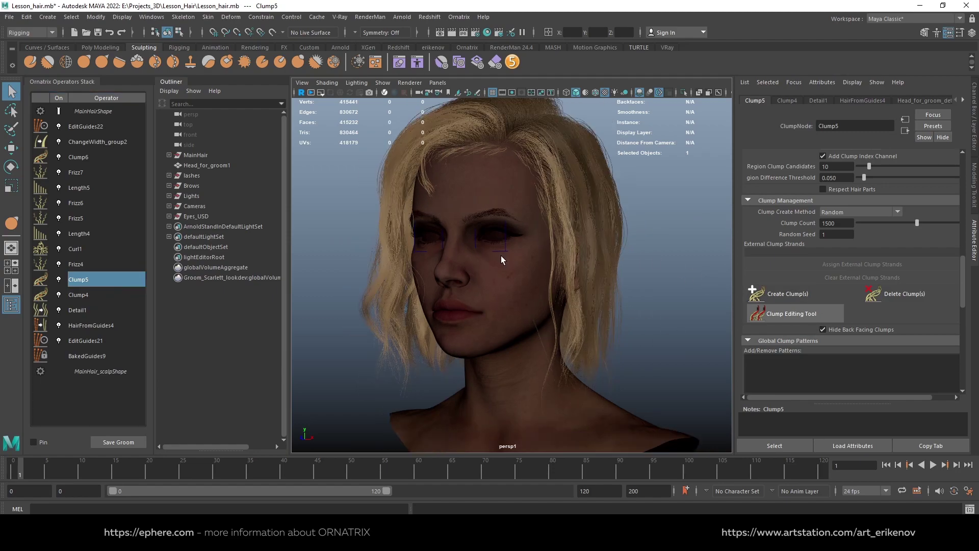
left_click_drag(501, 256, 459, 263, "alt")
left_click(106, 158)
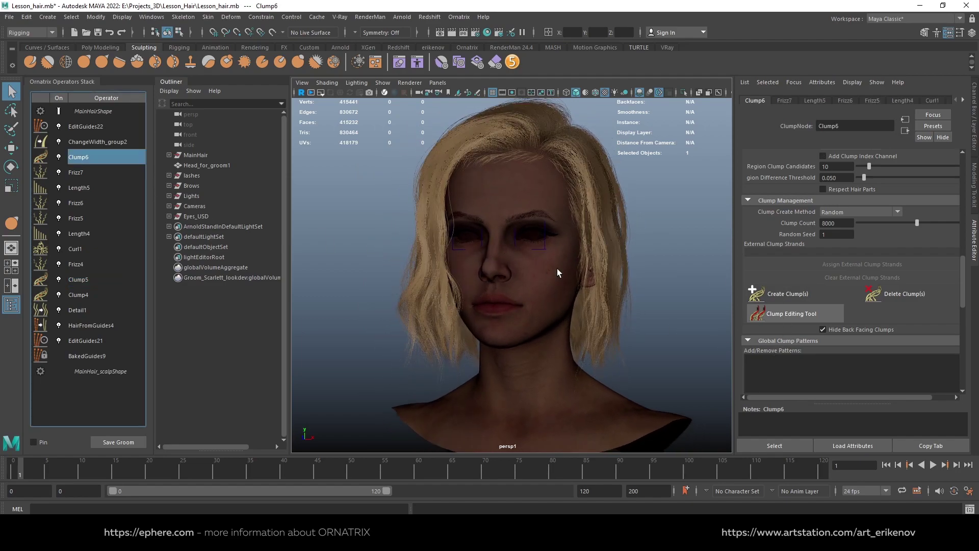
mouse_move(561, 274)
left_mouse_down("alt")
mouse_move(493, 275)
mouse_move(521, 261)
mouse_move(525, 237)
mouse_move(540, 270)
left_mouse_up("alt")
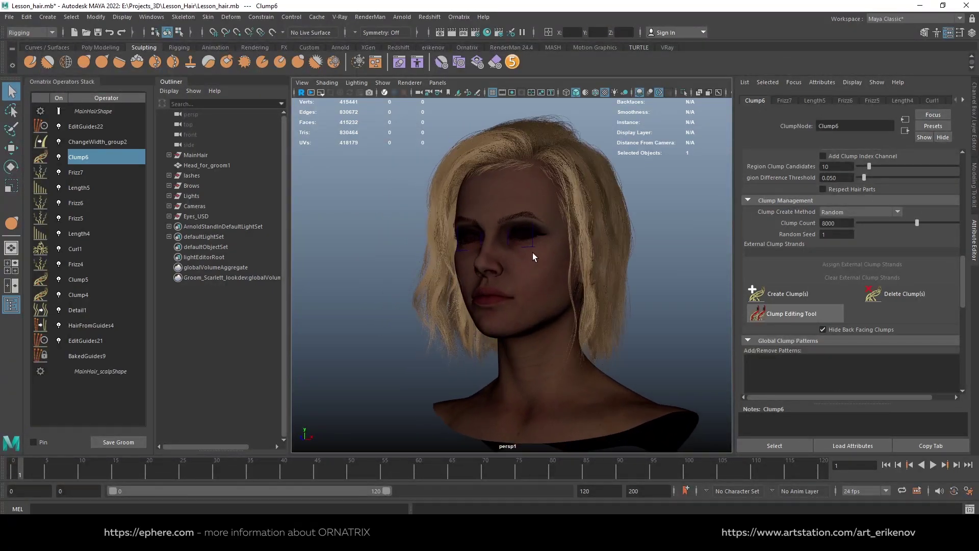
left_click_drag(542, 277, 539, 270, "alt")
left_click(99, 340)
left_click(462, 18)
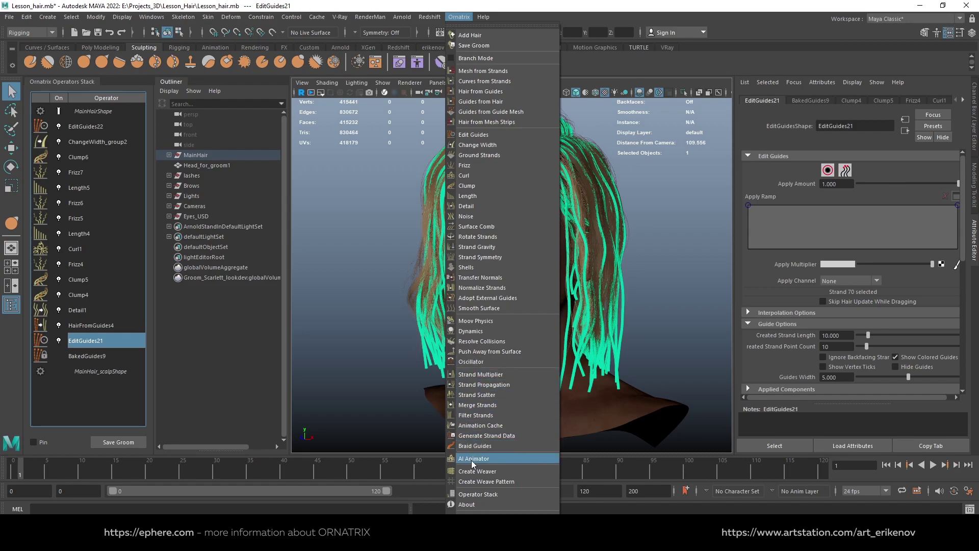
Add Detail2 with View and Render Point Count 30, then disable HairFromGuides4 up through Detail1.
left_click(484, 209)
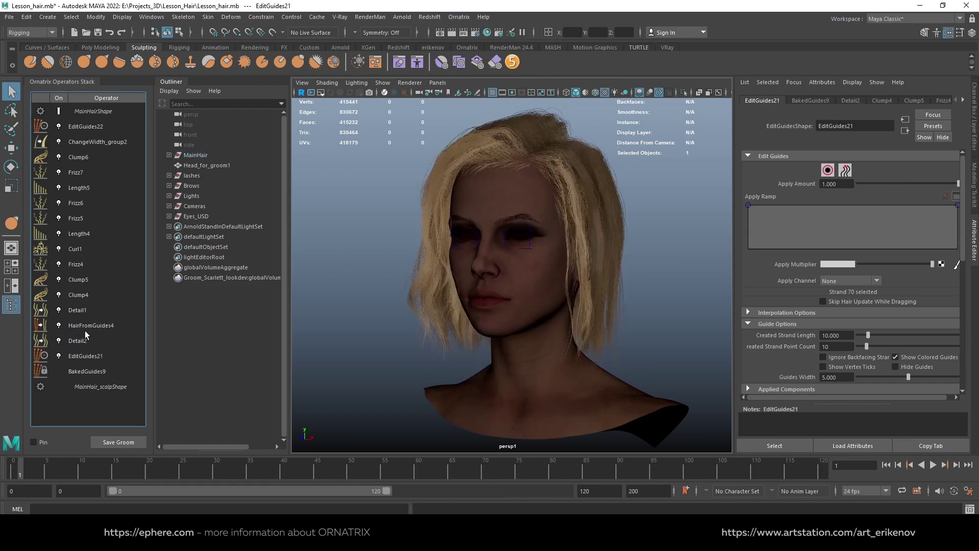
double_click(834, 179)
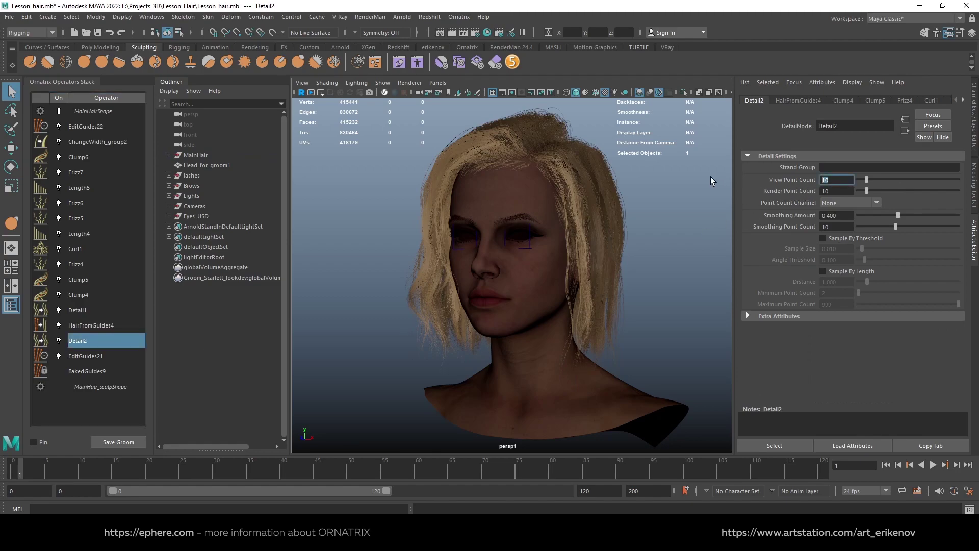
type("30")
key("Return")
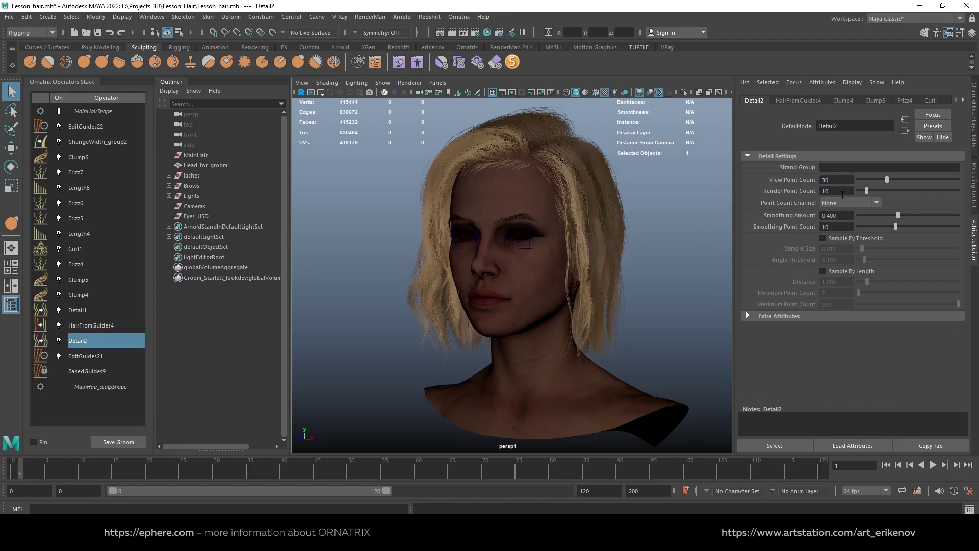
double_click(835, 191)
type("30")
key("Return")
left_click(58, 325)
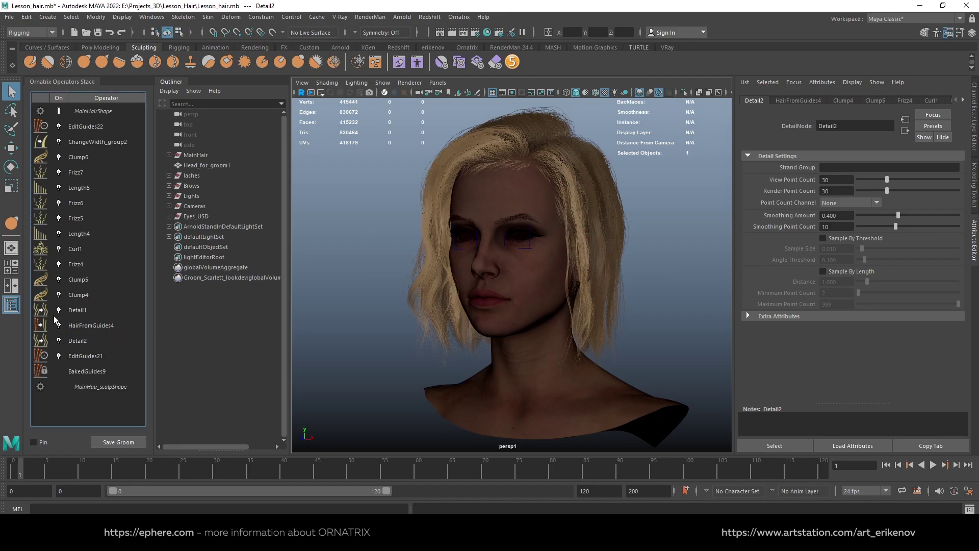
left_click_drag(58, 310, 58, 126)
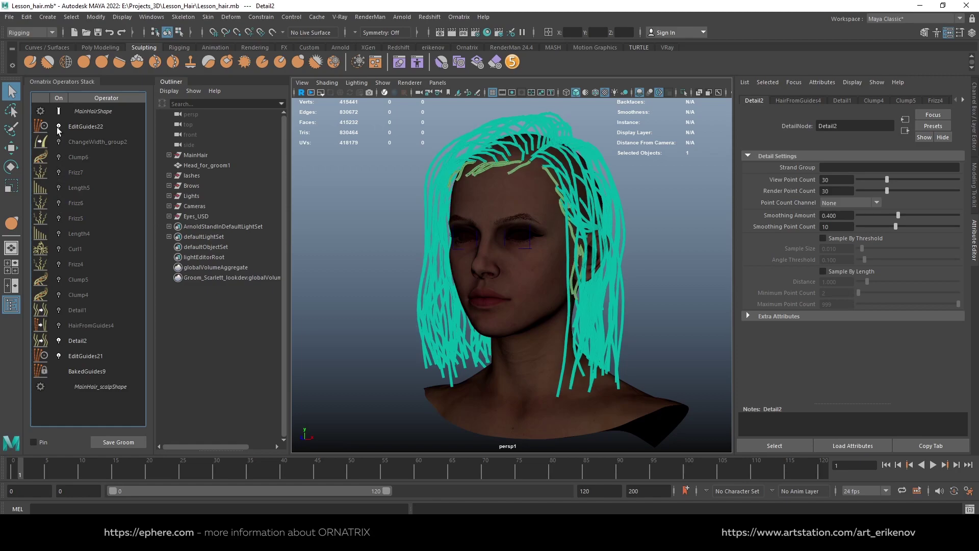
left_click(90, 342)
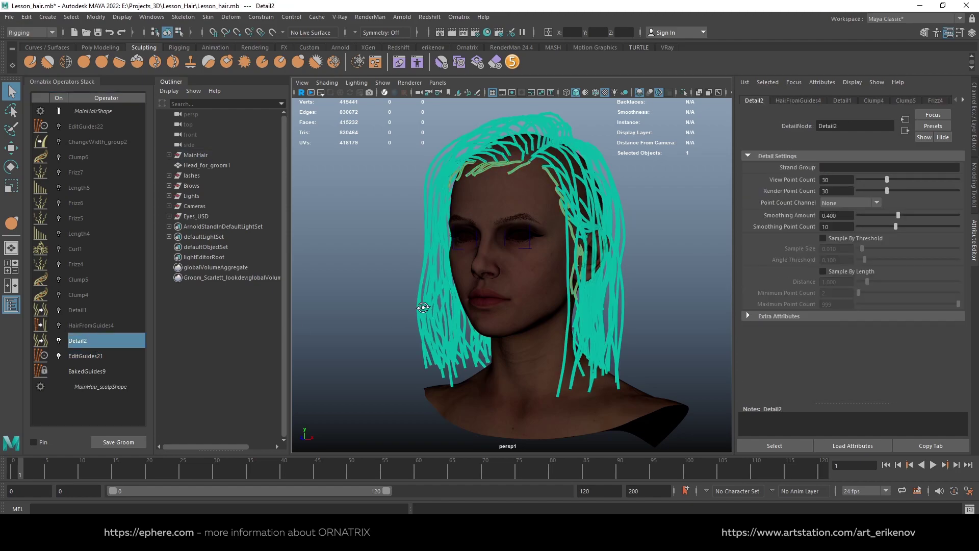
mouse_move(388, 306)
left_mouse_down("alt")
mouse_move(320, 313)
mouse_move(342, 284)
left_mouse_up("alt")
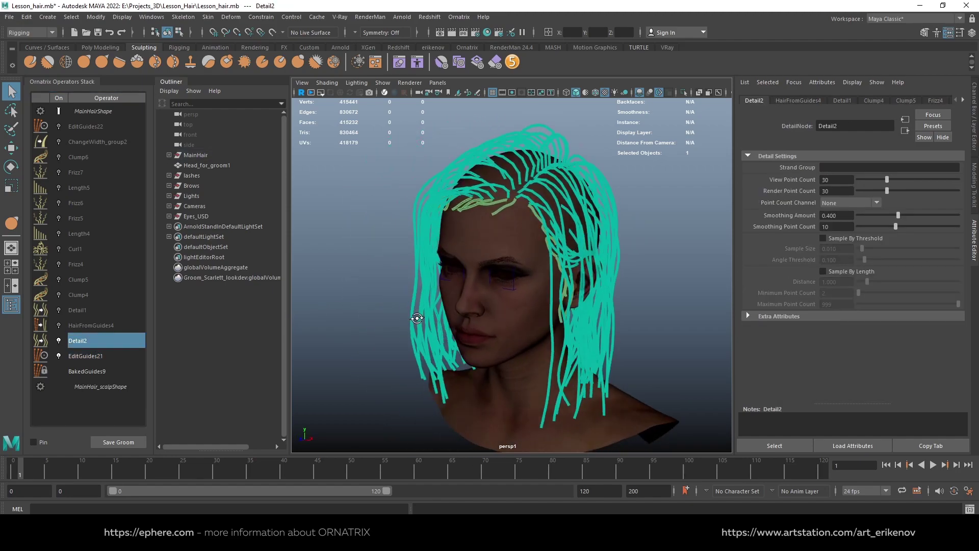
left_click(92, 113)
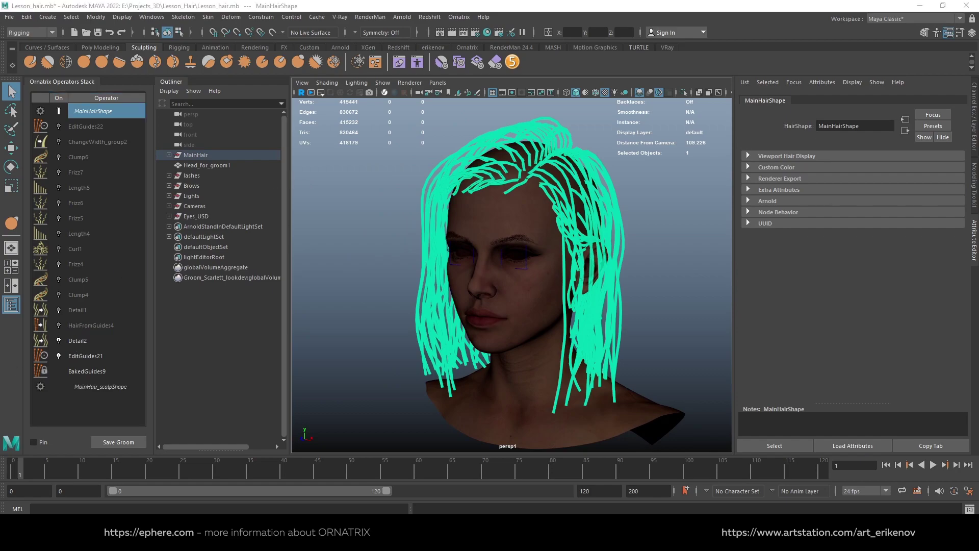
left_click(84, 341)
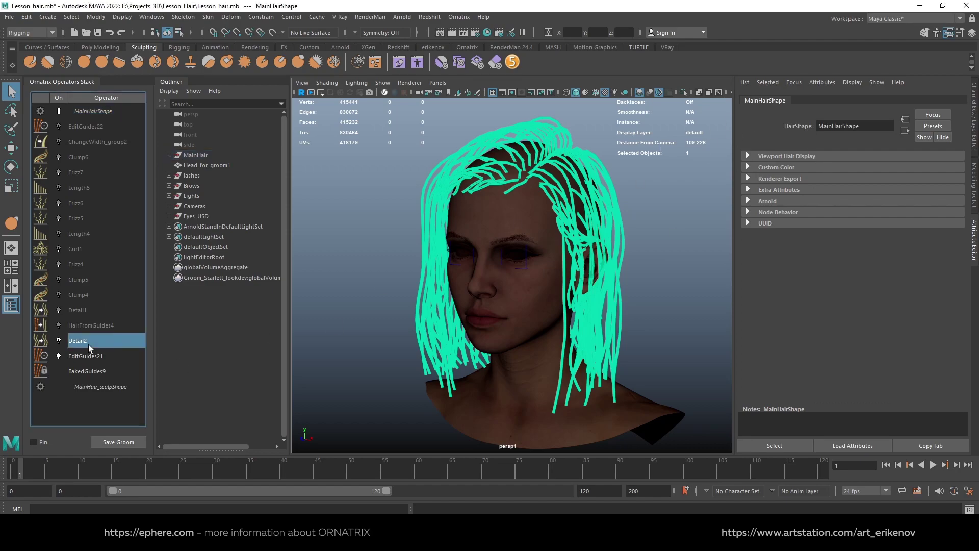
left_click(464, 16)
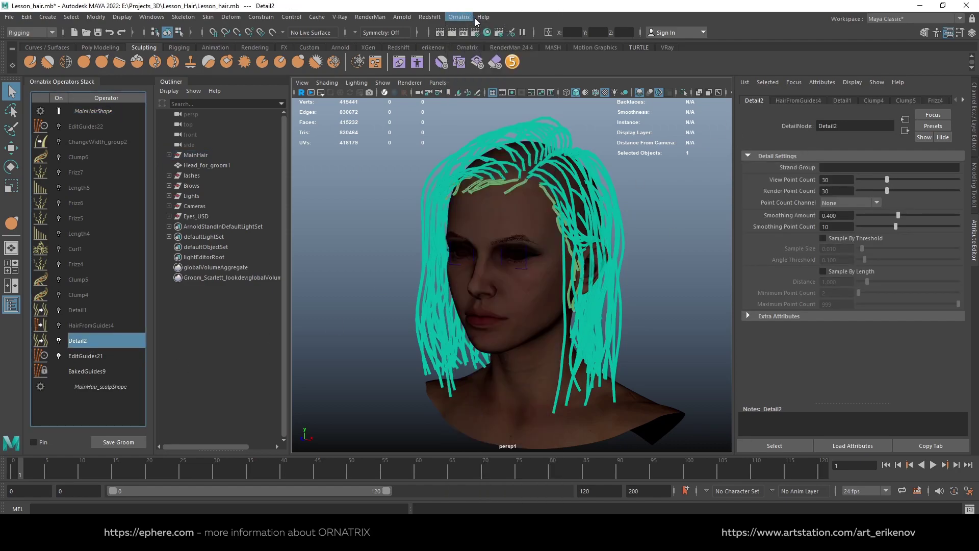
Add a Mesh from Strands operator to make ribbon meshes, then select MainHairShape.
left_click(462, 17)
left_click(486, 71)
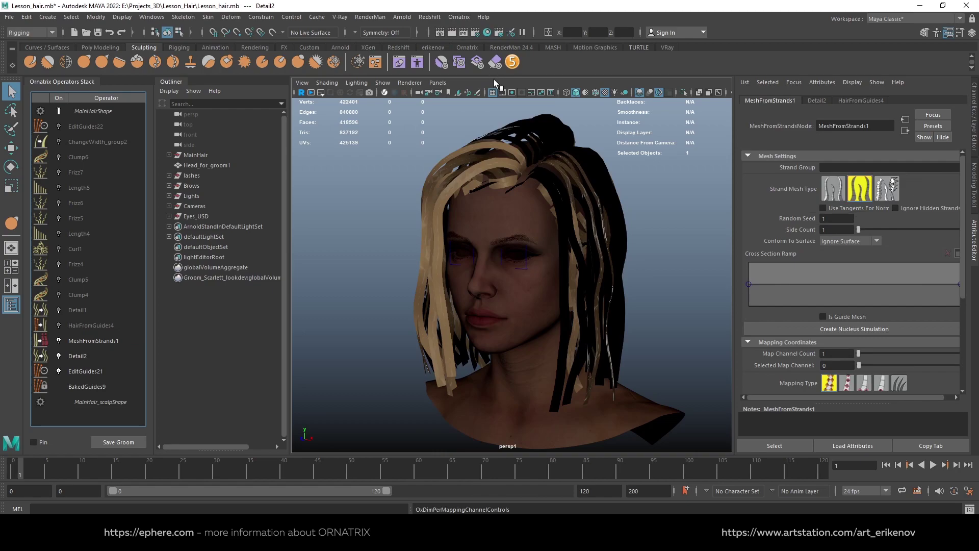
mouse_move(523, 227)
left_mouse_down("alt")
mouse_move(504, 207)
mouse_move(524, 222)
mouse_move(485, 273)
mouse_move(460, 222)
left_mouse_up("alt")
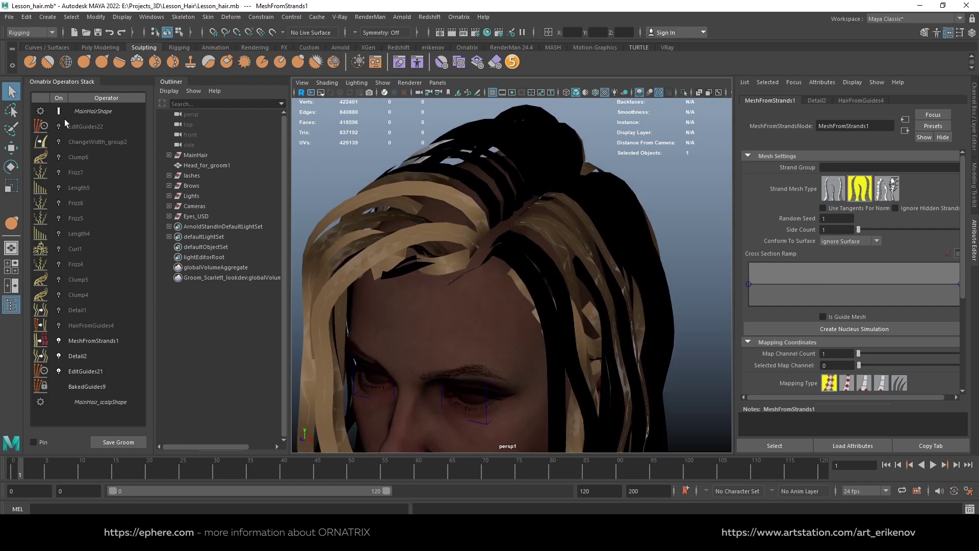
left_click(105, 110)
left_click(9, 17)
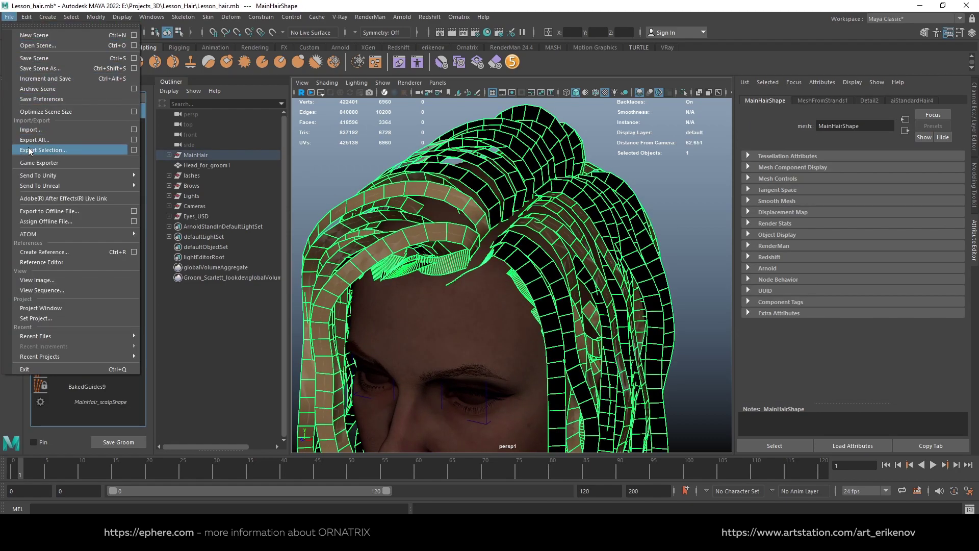
Dismiss the File menu, check Detail2, then view MeshFromStrands1's mesh settings.
key("Escape")
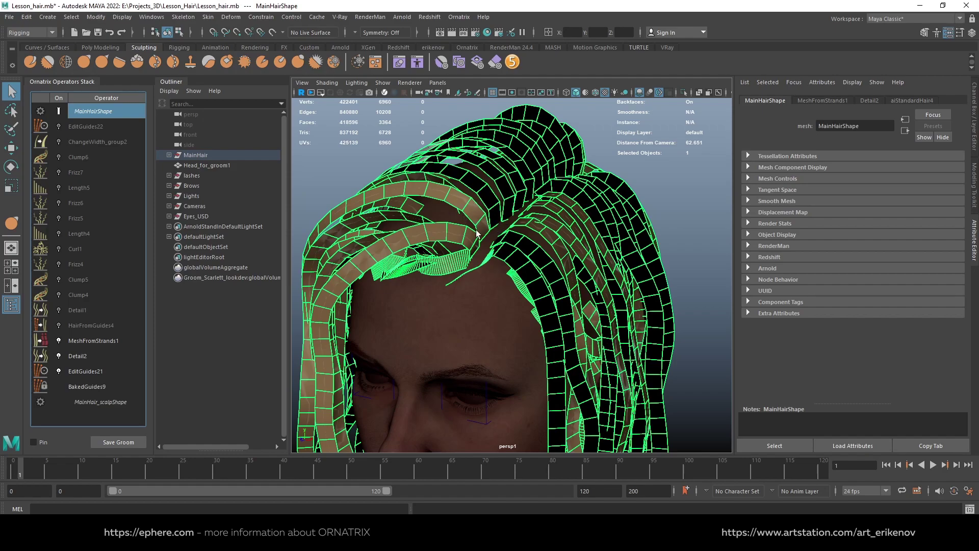
right_click_drag(554, 255, 541, 308, "alt")
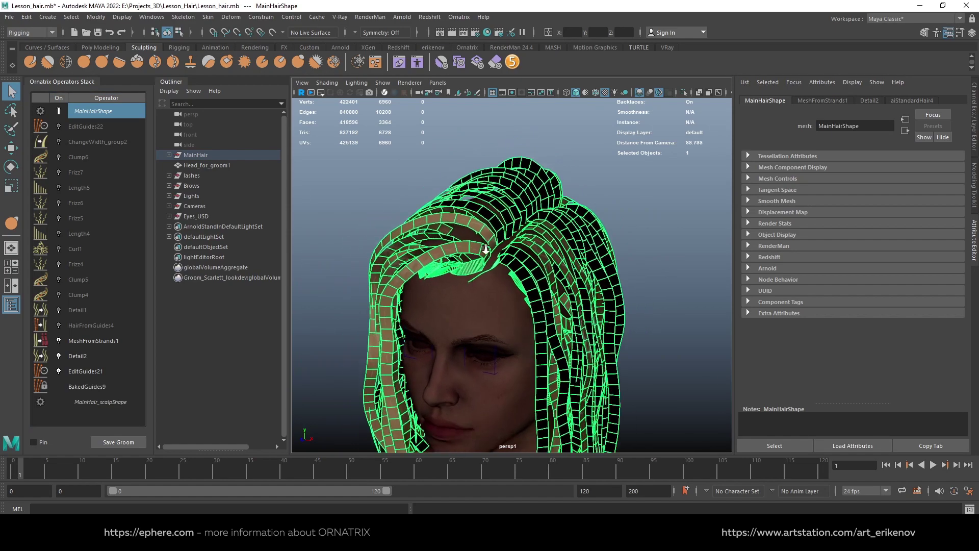
left_click(81, 360)
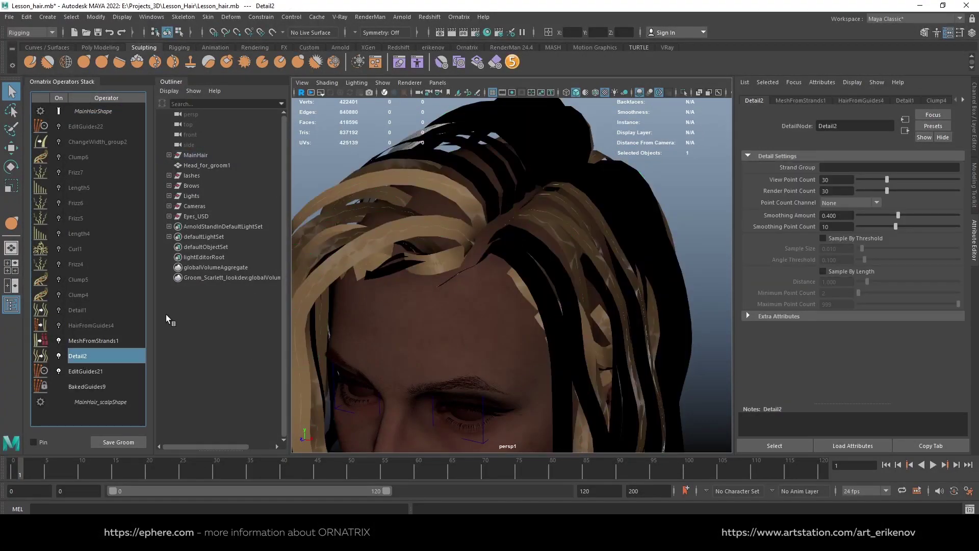
left_click(94, 342)
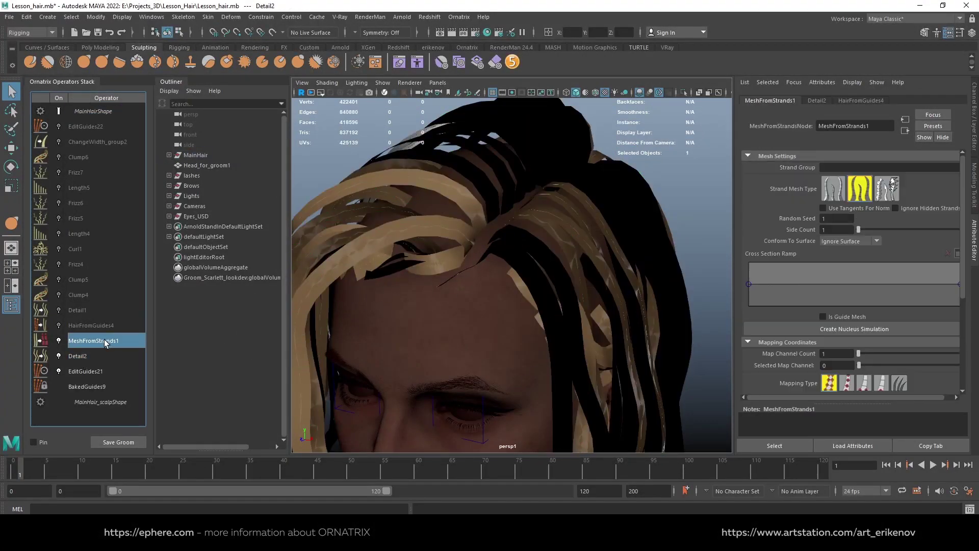
left_click(605, 92)
Inspect the mesh strips in wireframe from several angles, then return to textured display.
left_click_drag(452, 249, 488, 191, "alt")
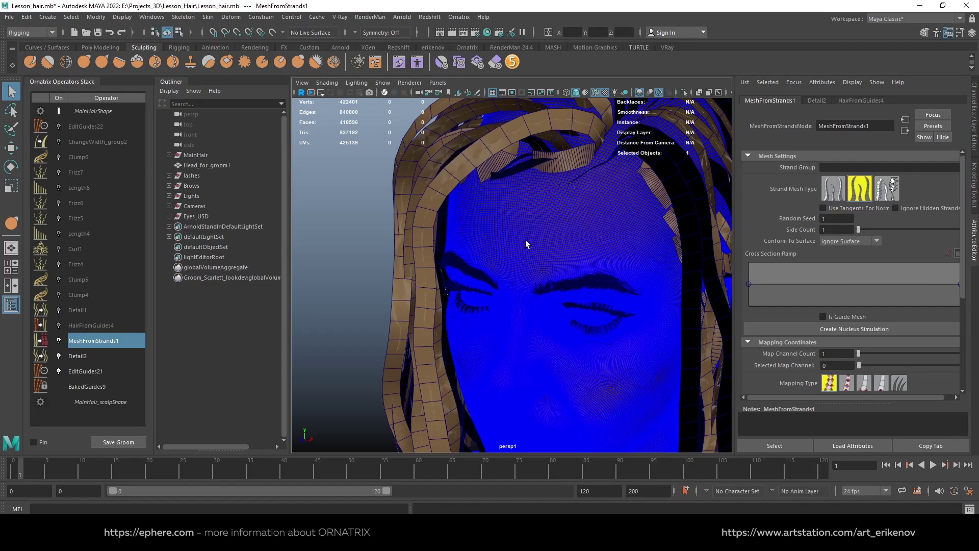
left_click_drag(542, 306, 498, 262, "alt")
middle_click_drag(540, 274, 615, 267, "alt")
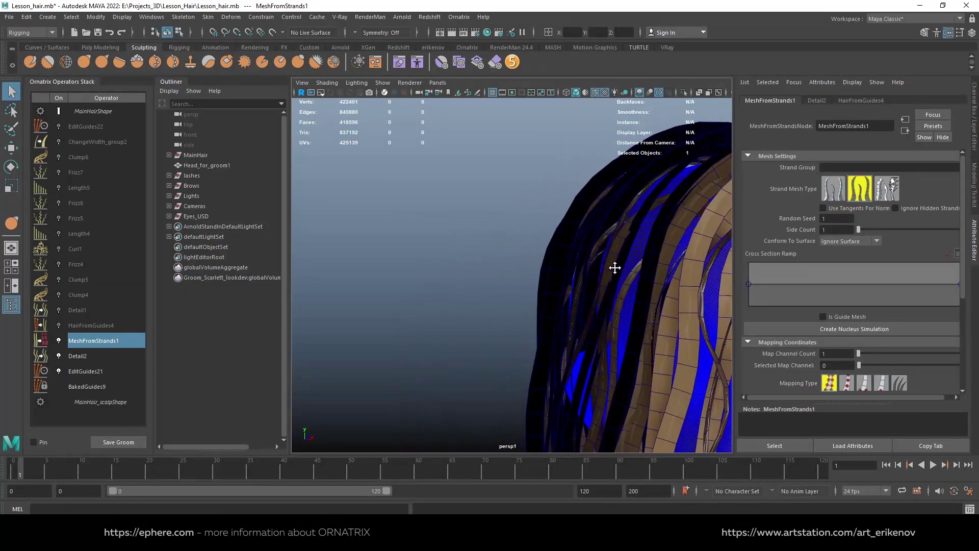
key("f")
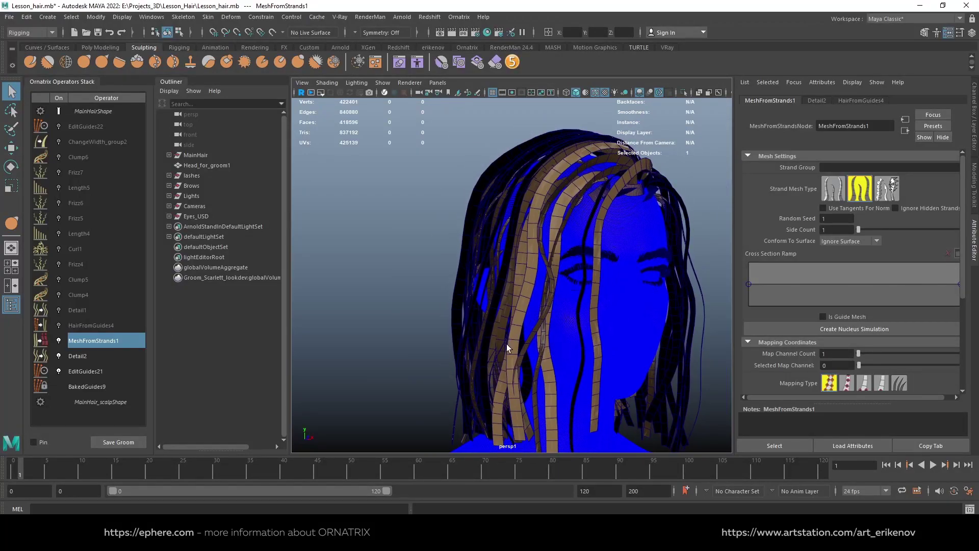
left_click_drag(633, 265, 534, 282, "alt")
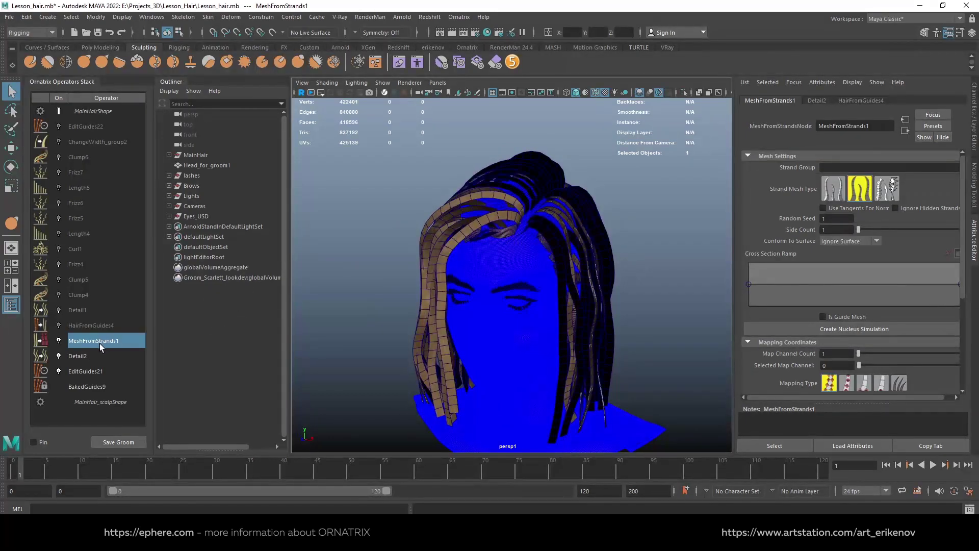
left_click(87, 355)
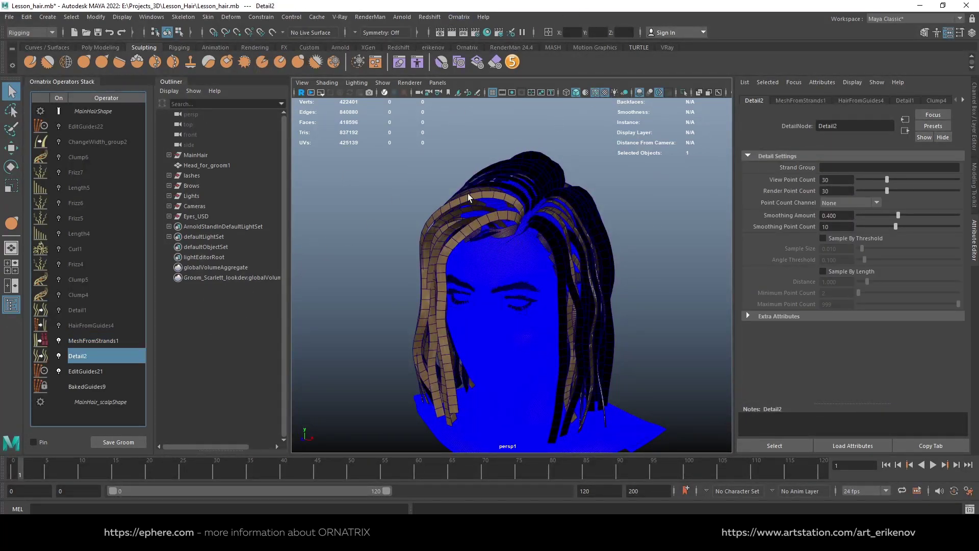
left_click(594, 93)
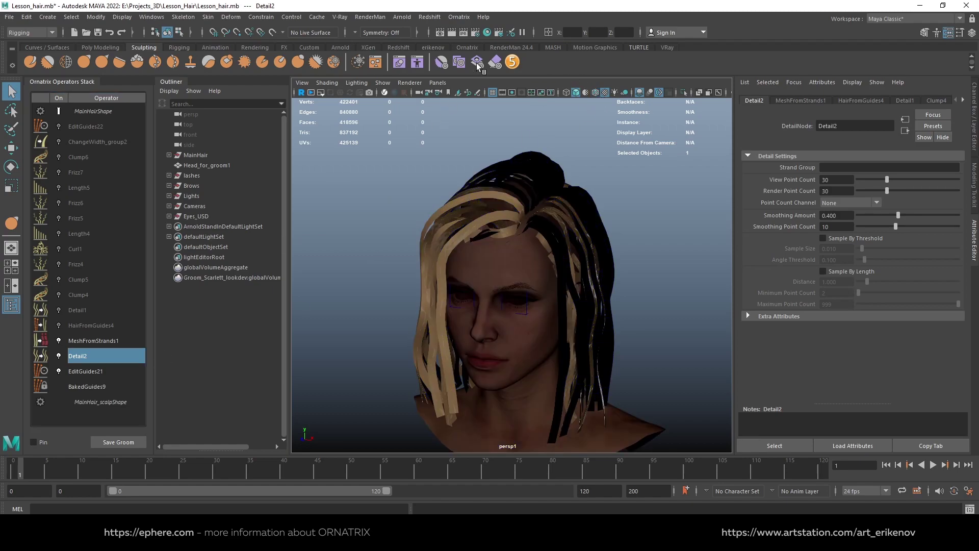
Add a Rotate operator above Detail2 in the stack.
left_click_drag(550, 159, 479, 191, "alt")
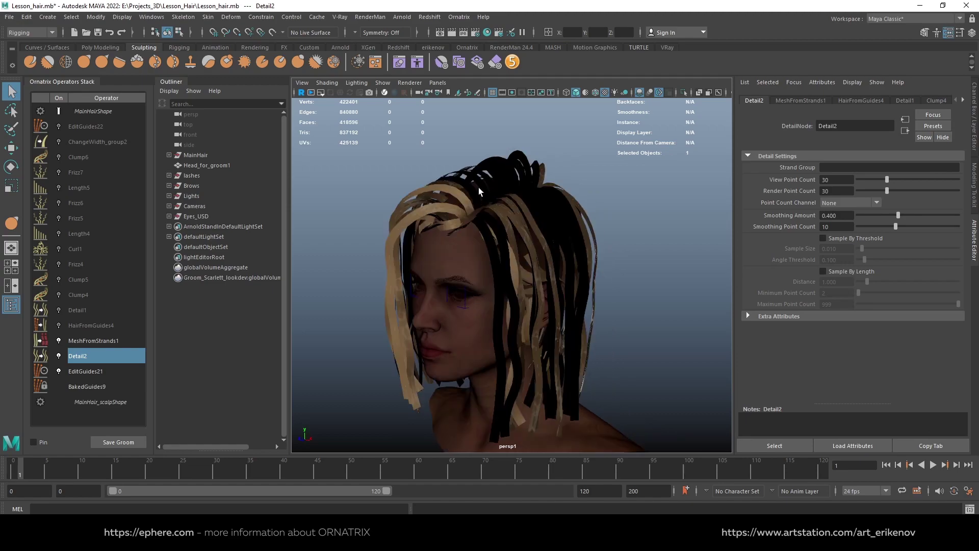
left_click(100, 346)
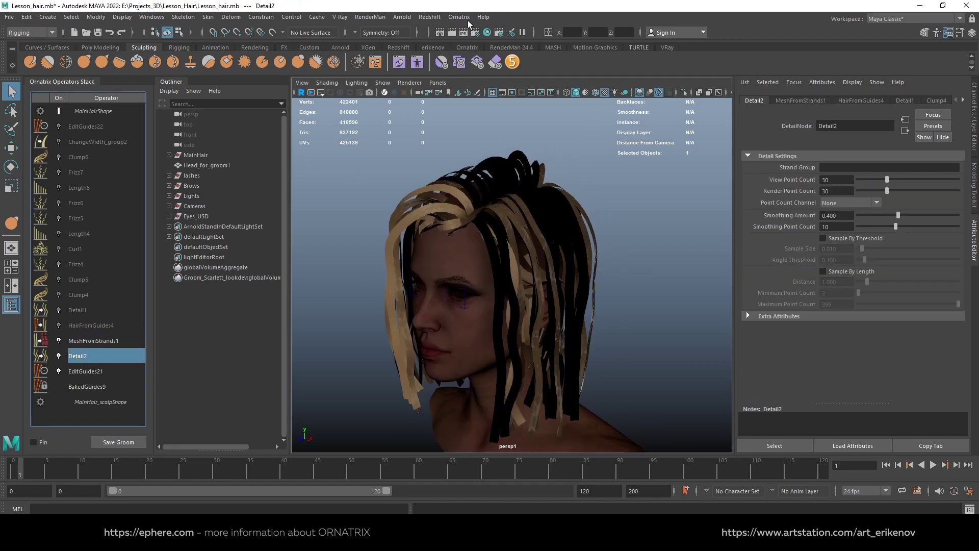
left_click(460, 17)
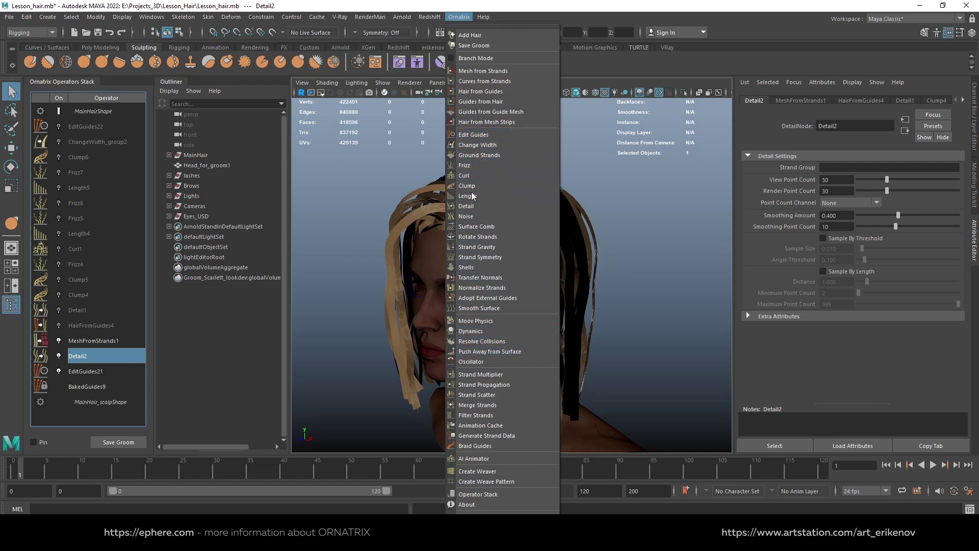
left_click(484, 238)
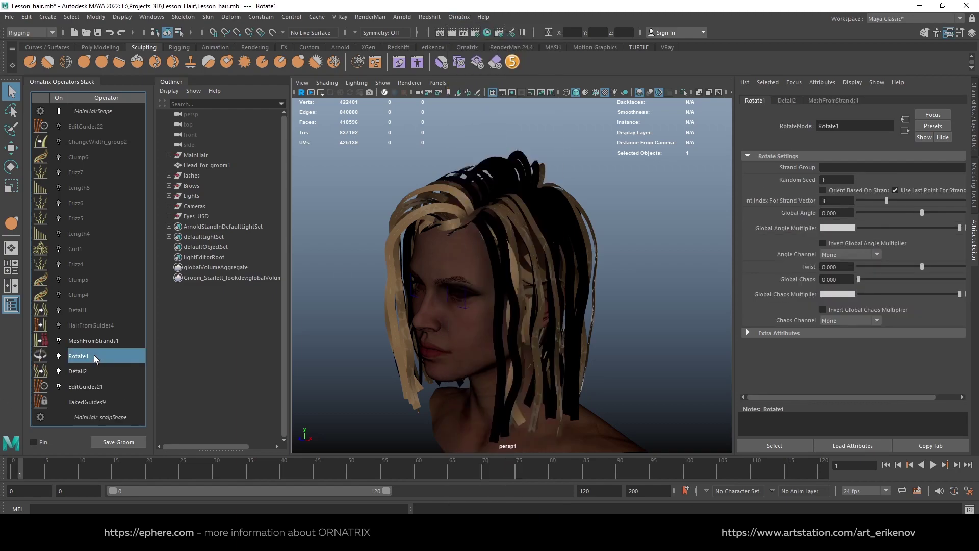
Enable Orient Based On Strand and set Rotate1's Global Angle to -34.839.
left_click(851, 191)
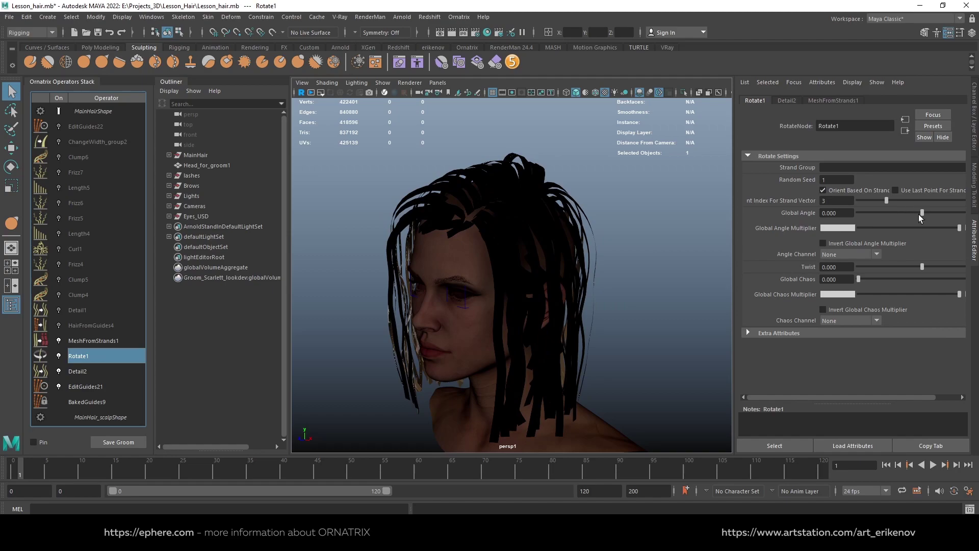
left_click_drag(919, 214, 908, 216)
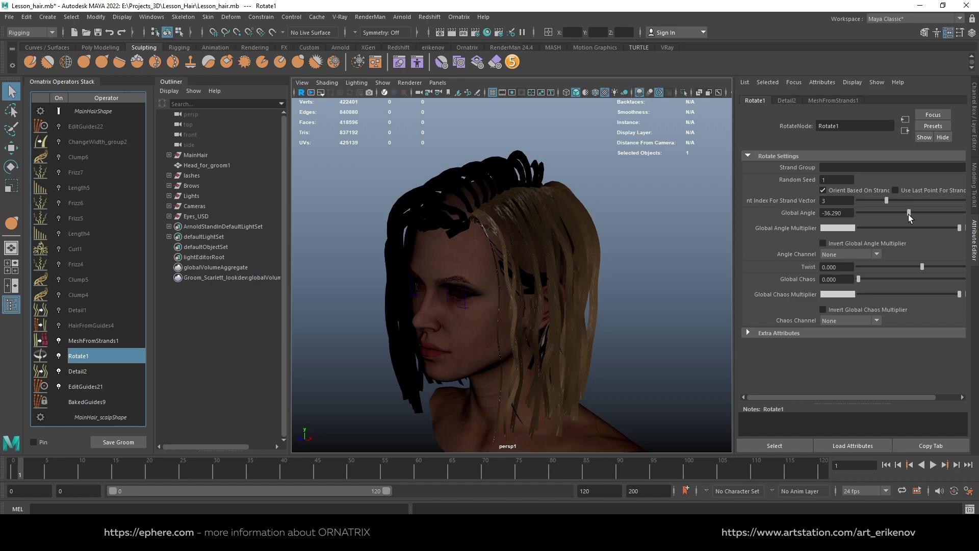
left_click_drag(907, 214, 909, 215)
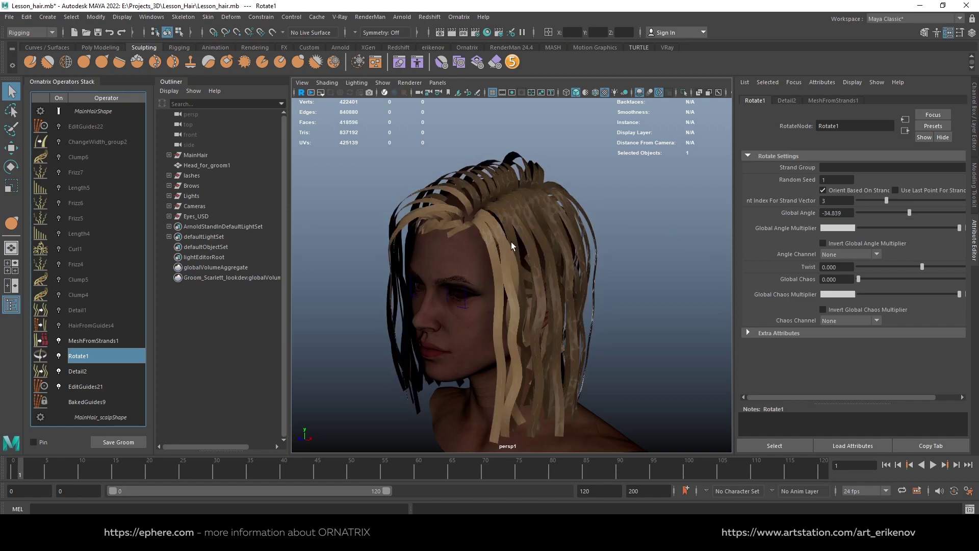
mouse_move(537, 228)
left_mouse_down("alt")
mouse_move(704, 251)
mouse_move(555, 258)
mouse_move(564, 313)
mouse_move(650, 290)
mouse_move(656, 280)
mouse_move(616, 302)
mouse_move(451, 300)
mouse_move(573, 328)
mouse_move(437, 324)
mouse_move(552, 282)
mouse_move(555, 267)
mouse_move(358, 294)
left_mouse_up("alt")
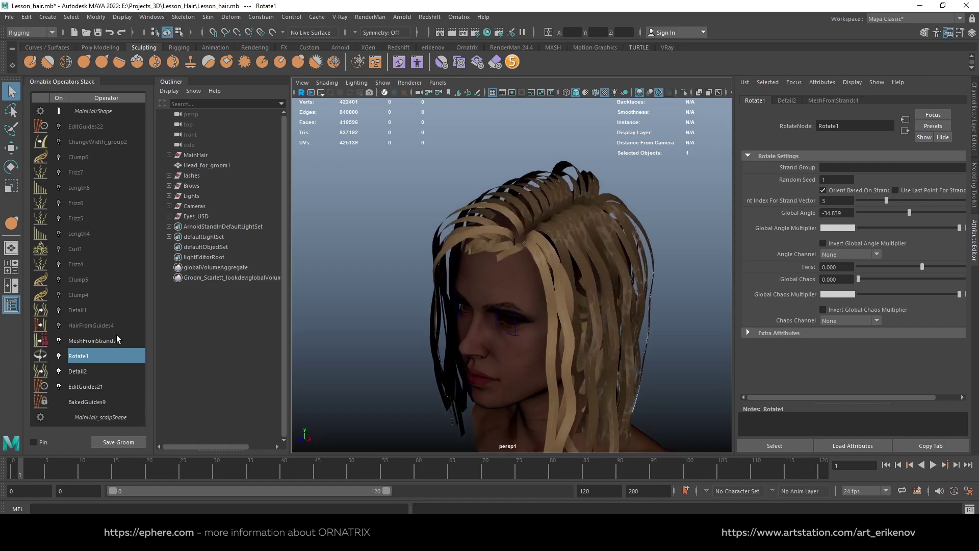
left_click(122, 111)
mouse_move(556, 250)
left_mouse_down("alt")
mouse_move(574, 243)
mouse_move(477, 273)
left_mouse_up("alt")
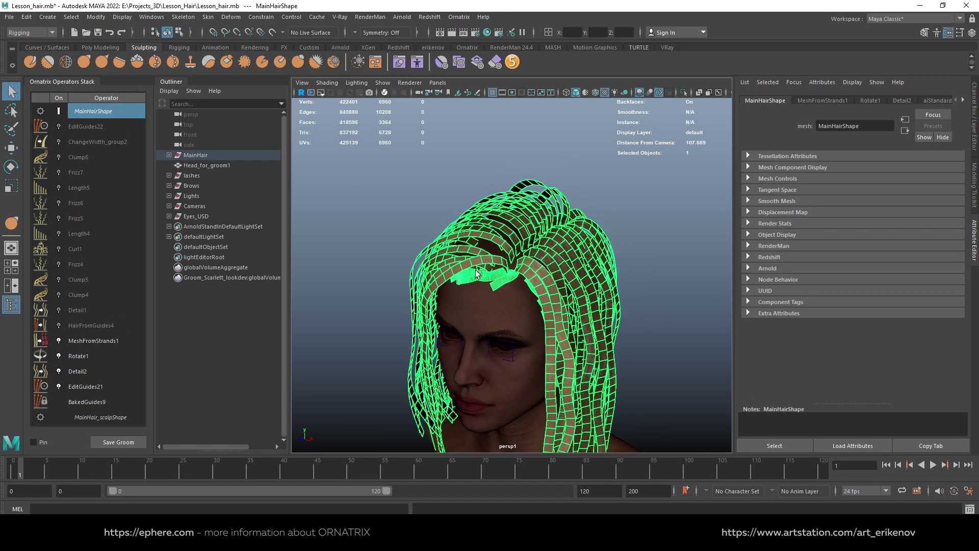
Export the selected hair strip mesh as Strands.obj with OBJexport type into the geo folder.
left_click(9, 17)
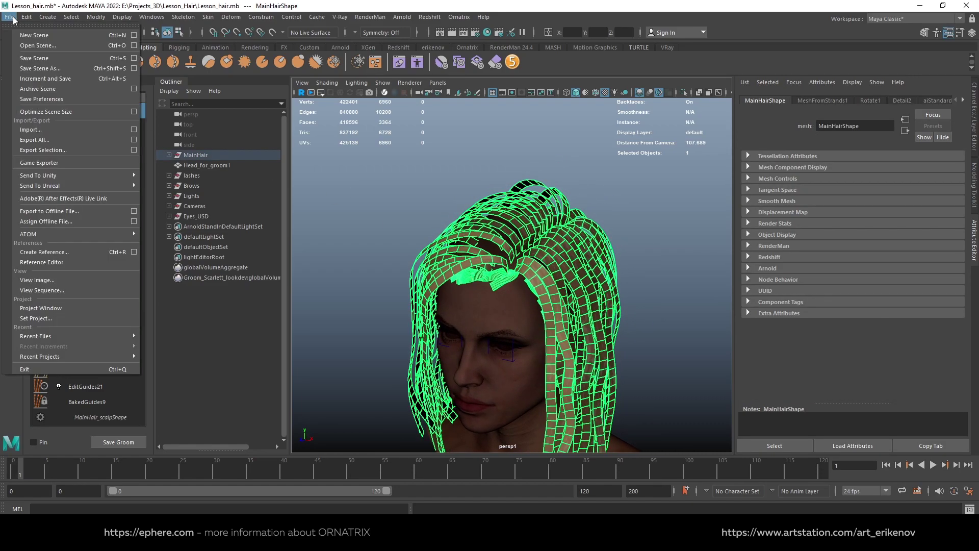
left_click(46, 149)
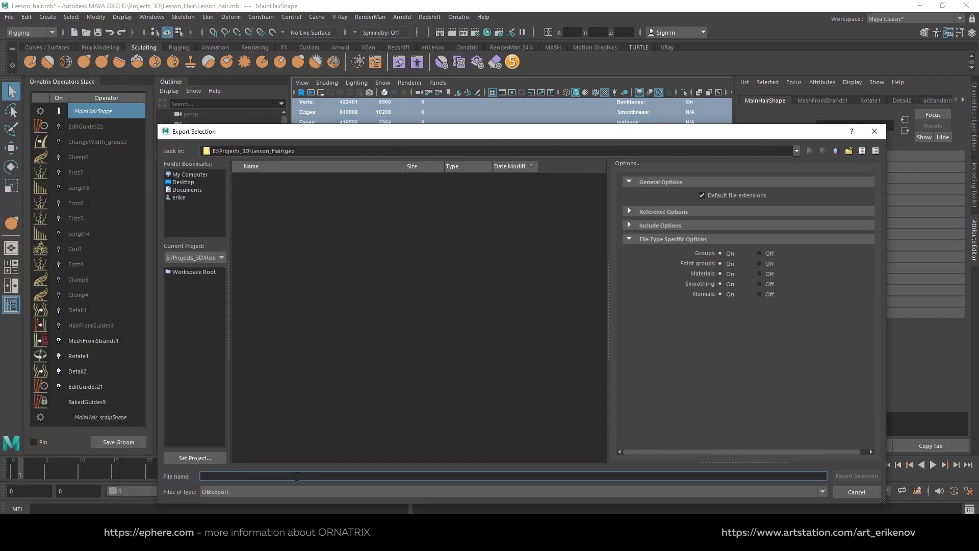
type("blexфт")
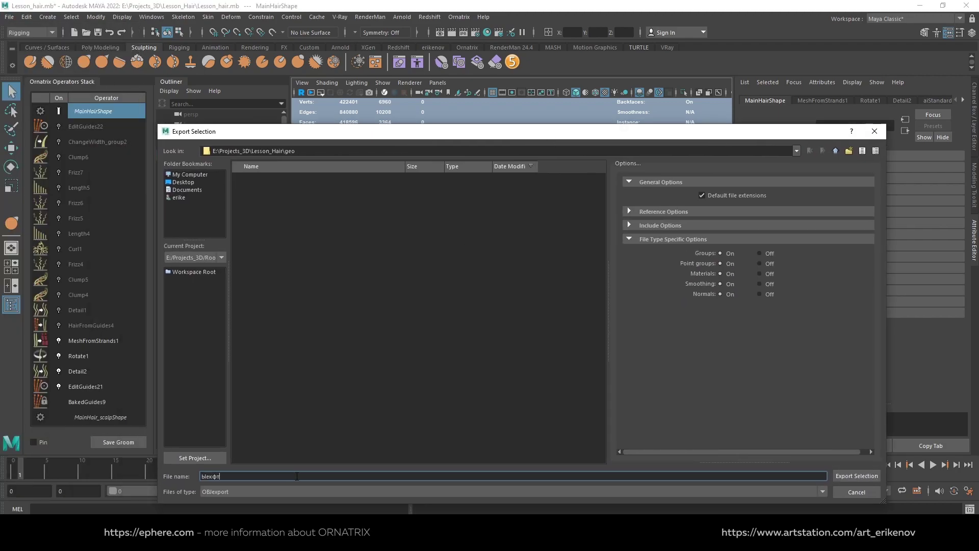
key("BackSpace")
key("BackSpace")
key("BackSpace")
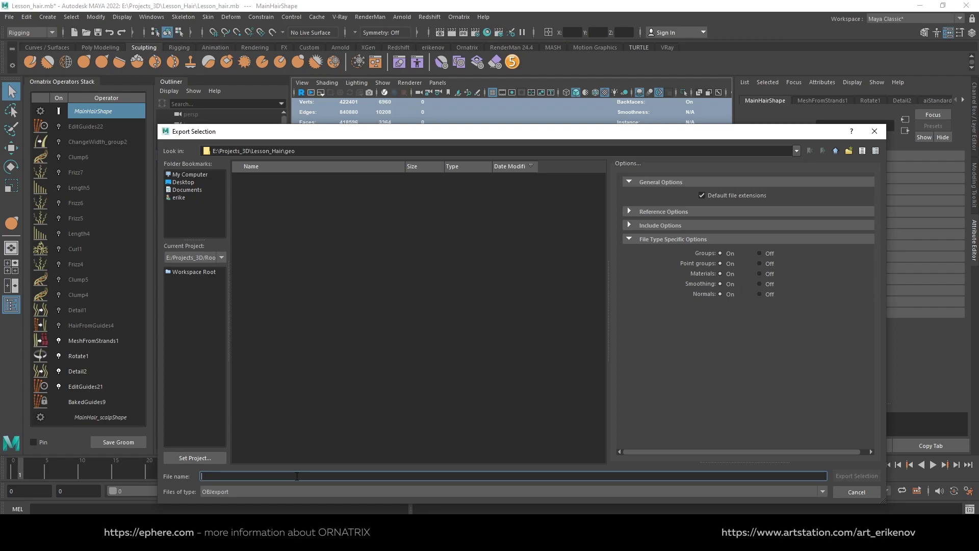
type("b")
key("BackSpace")
key("BackSpace")
key("BackSpace")
key("BackSpace")
key("BackSpace")
type("s")
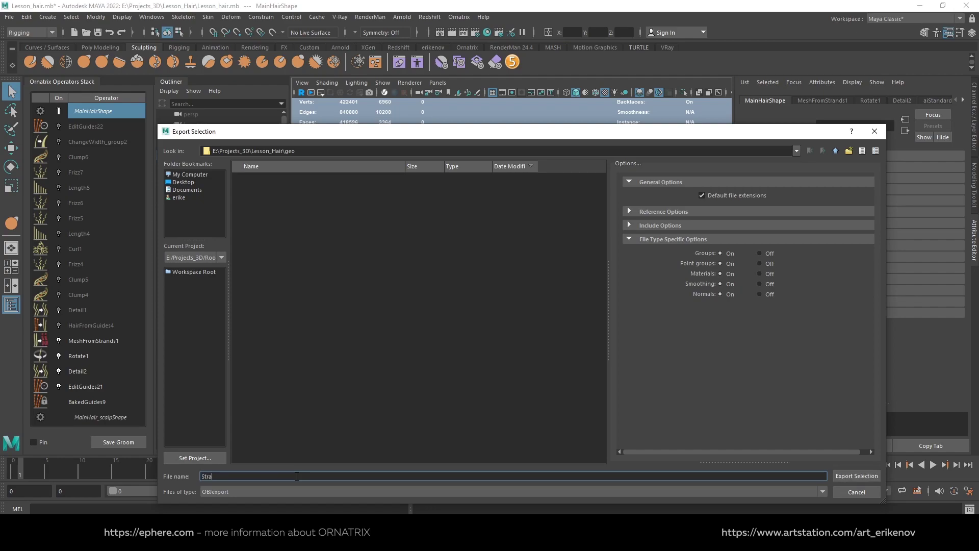
left_click(857, 476)
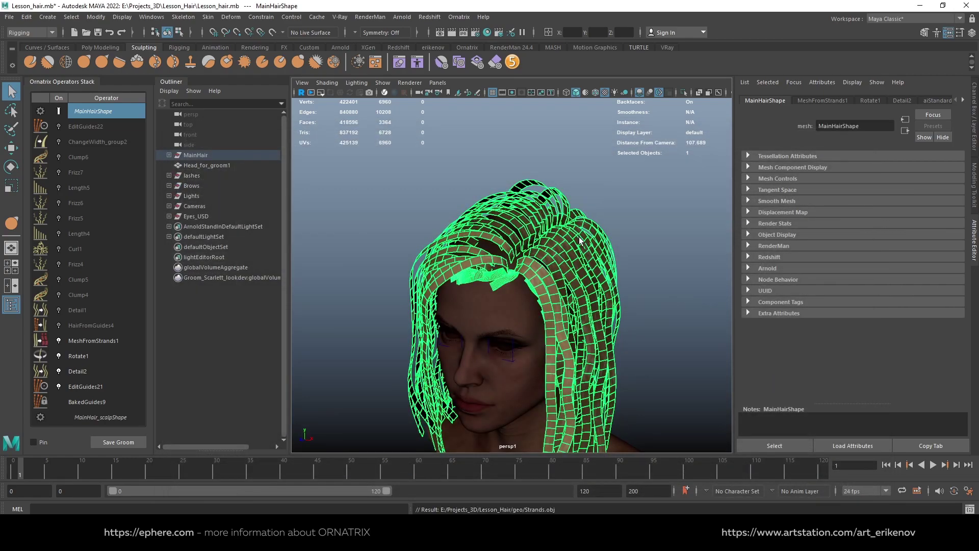
mouse_move(461, 332)
left_mouse_down("alt")
mouse_move(476, 276)
mouse_move(494, 271)
mouse_move(473, 292)
left_mouse_up("alt")
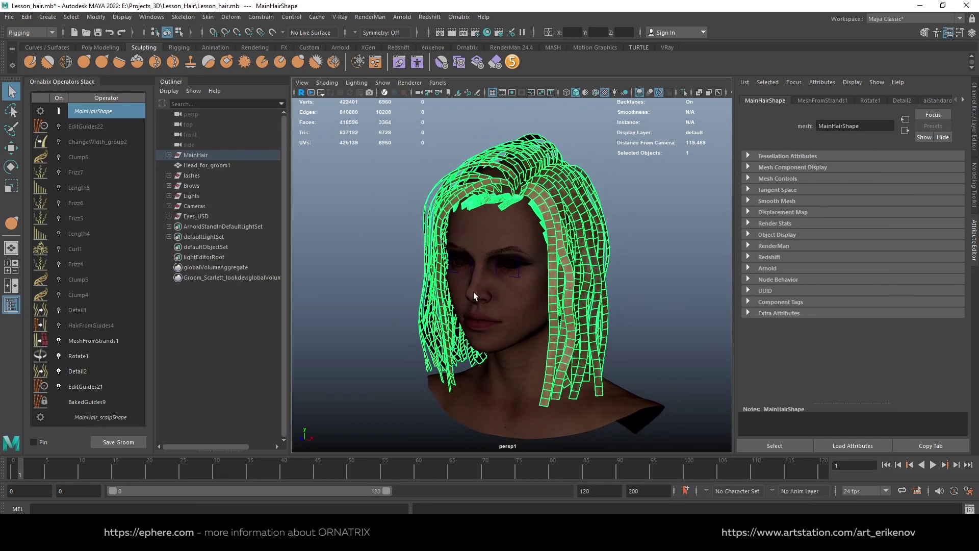
Delete the MeshFromStrands1 and Rotate1 operators from the Operators Stack.
left_click(92, 340)
right_click(100, 347)
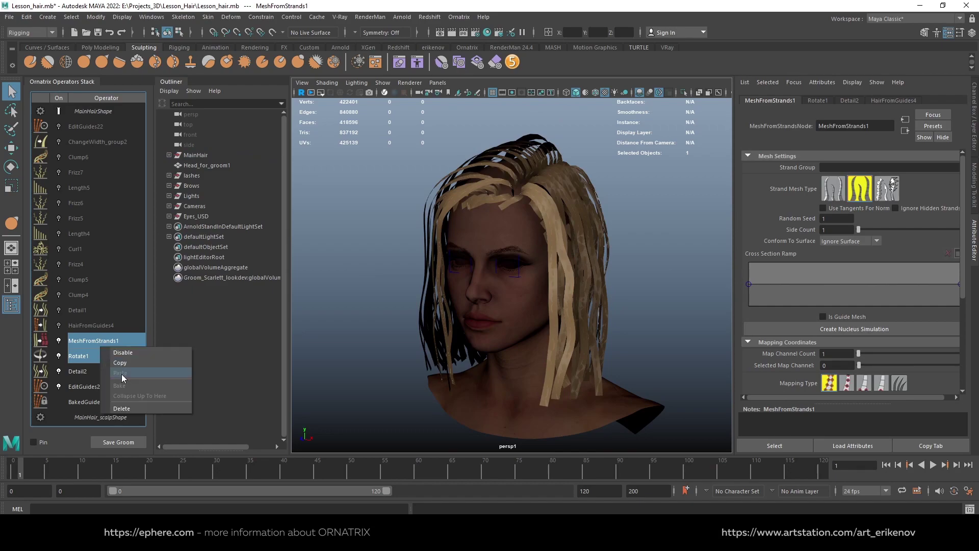
left_click(143, 409)
mouse_move(562, 306)
left_mouse_down("alt")
mouse_move(612, 293)
mouse_move(498, 302)
left_mouse_up("alt")
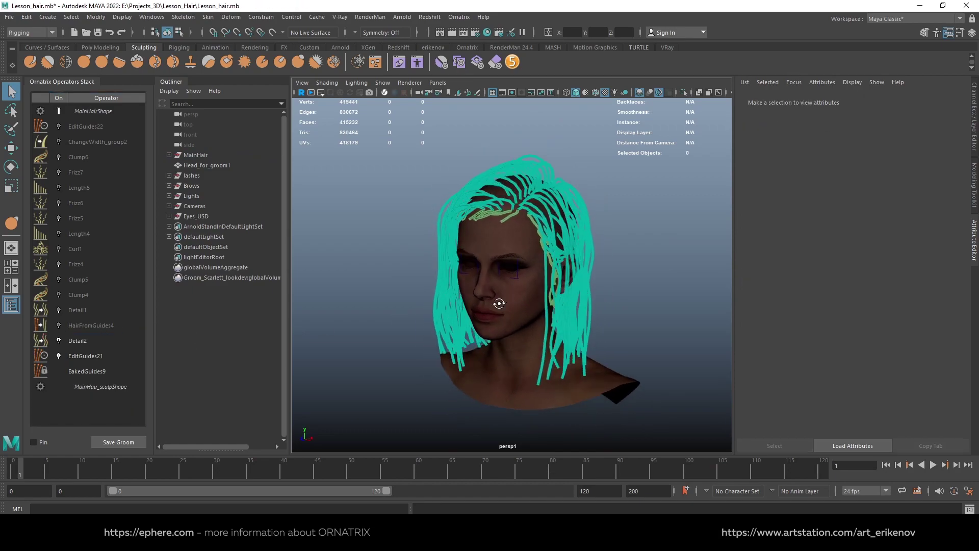
Import Strands.obj from the geo folder with Files of type set to OBJ.
left_click(9, 17)
left_click(33, 131)
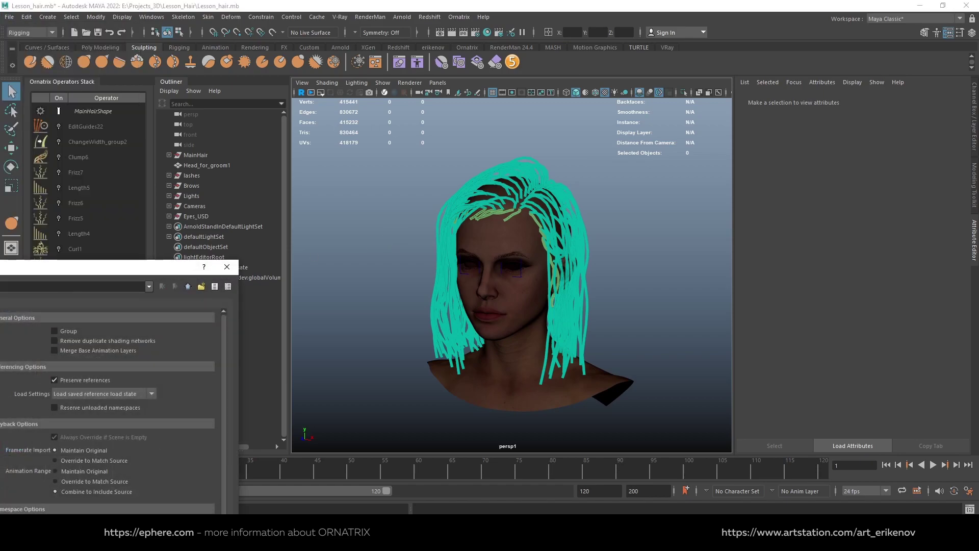
left_click_drag(127, 266, 12, 192)
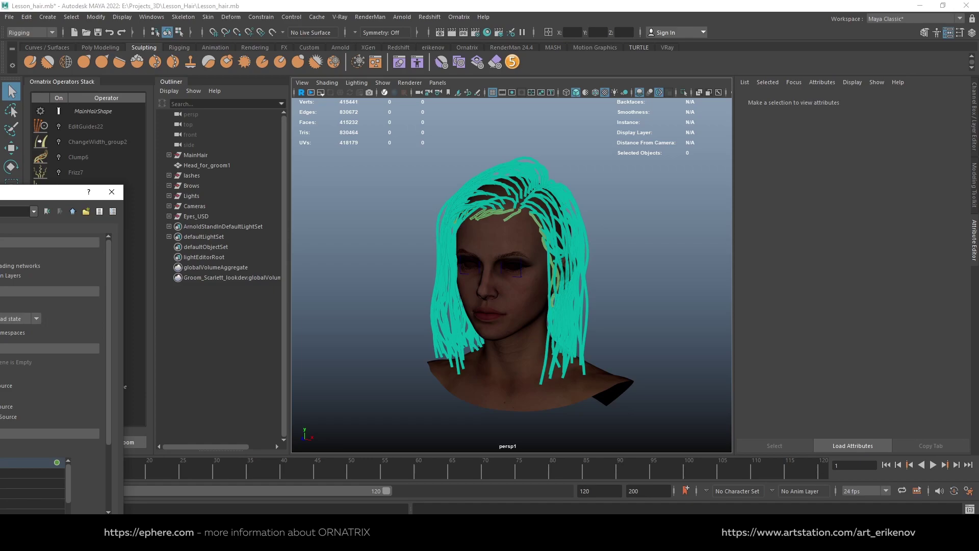
left_click_drag(51, 192, 892, 129)
left_click(311, 490)
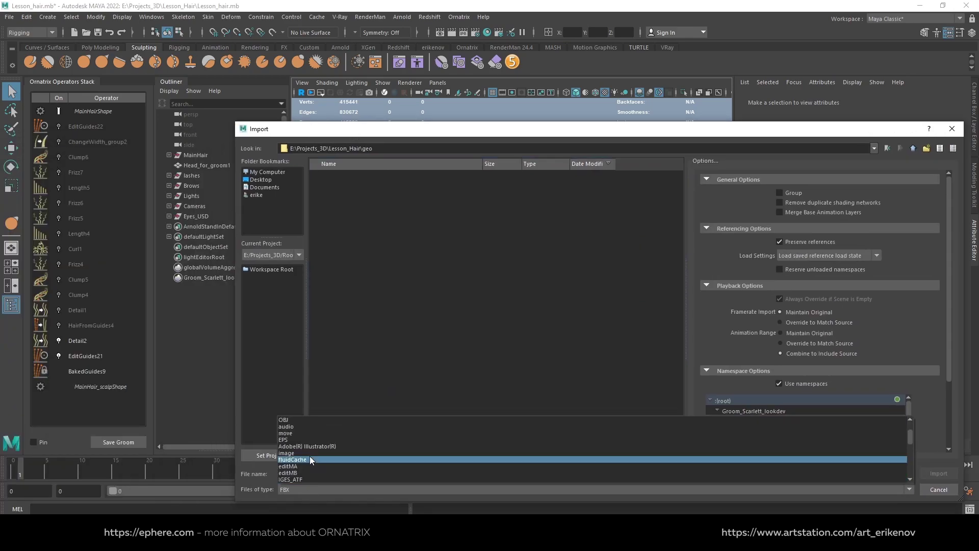
left_click(284, 420)
double_click(332, 174)
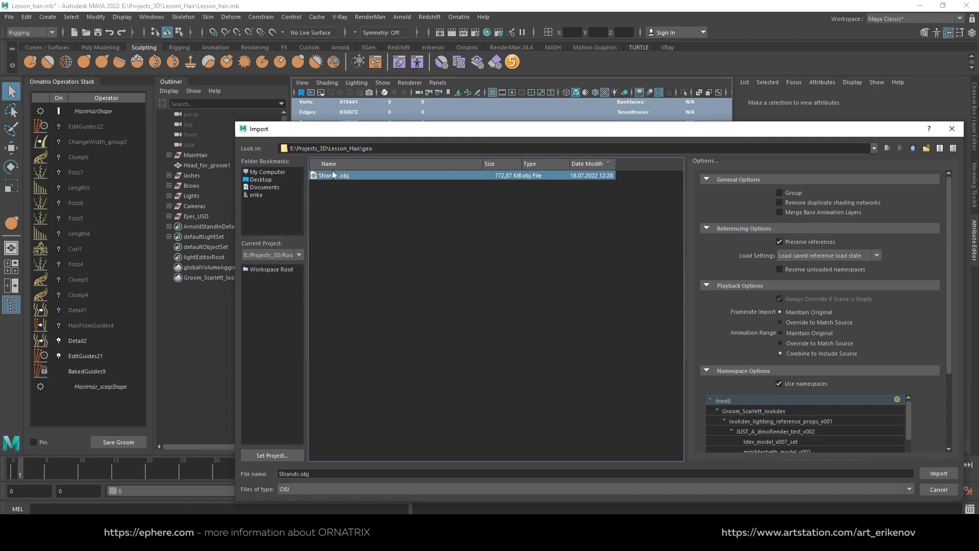
Assign a new Blinn material to the imported strands mesh and set its Color to red.
scroll(476, 277, "up", 5)
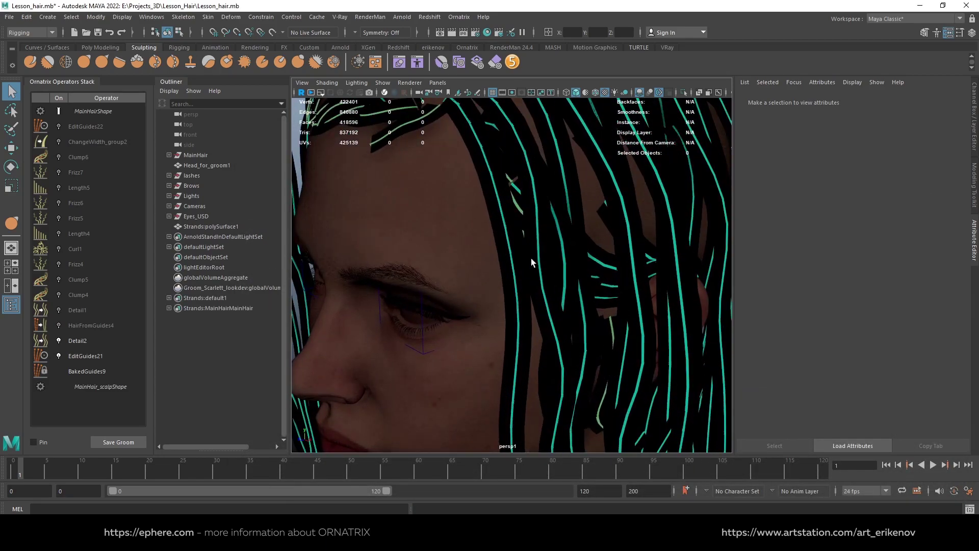
left_click(500, 237)
scroll(505, 245, "down", 3)
scroll(515, 253, "down", 3)
right_click(523, 259)
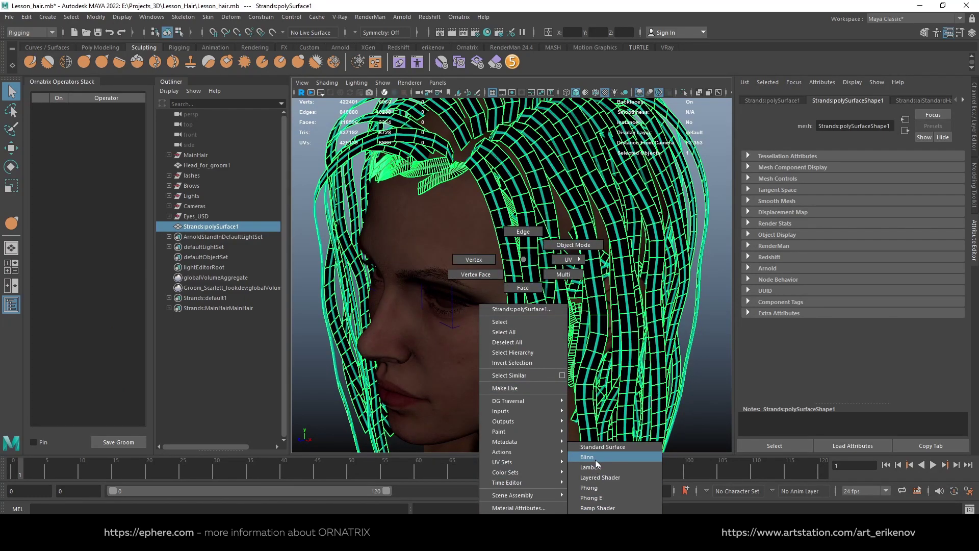
left_click(596, 460)
left_click(845, 214)
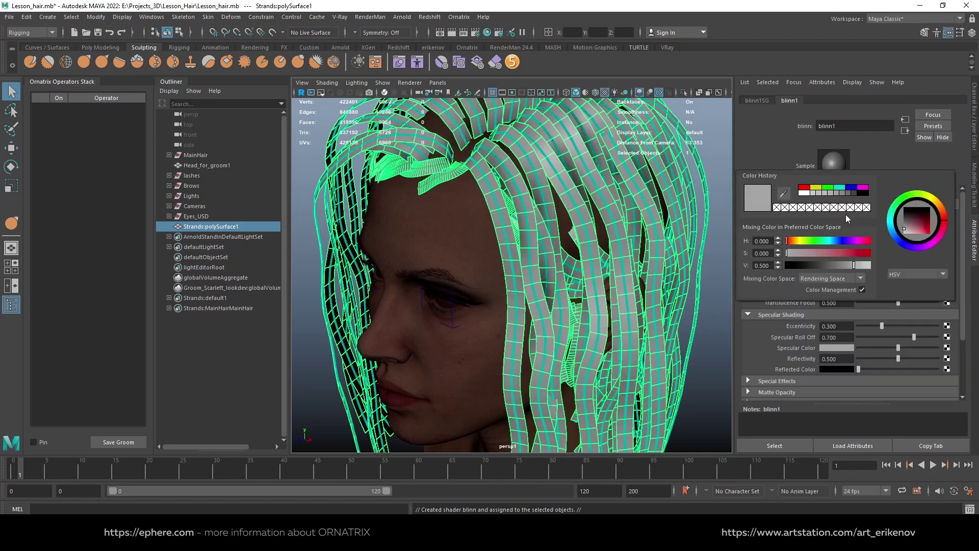
left_click(841, 249)
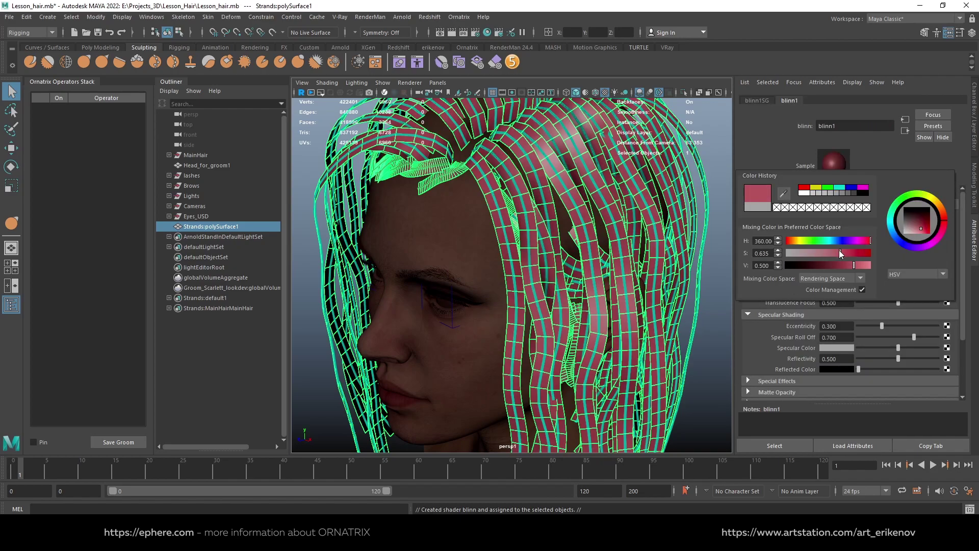
left_click(716, 128)
mouse_move(610, 230)
left_mouse_down("alt")
mouse_move(716, 239)
mouse_move(504, 259)
left_mouse_up("alt")
Switch to the Modeling menu set and run Mesh > Separate on the Strands mesh.
scroll(505, 239, "down", 5)
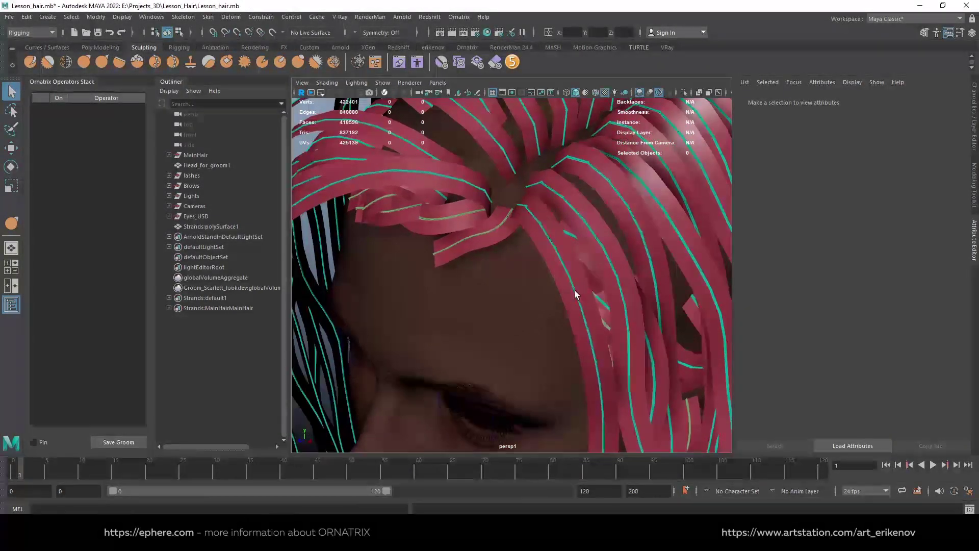
left_click(507, 229)
scroll(484, 200, "up", 2)
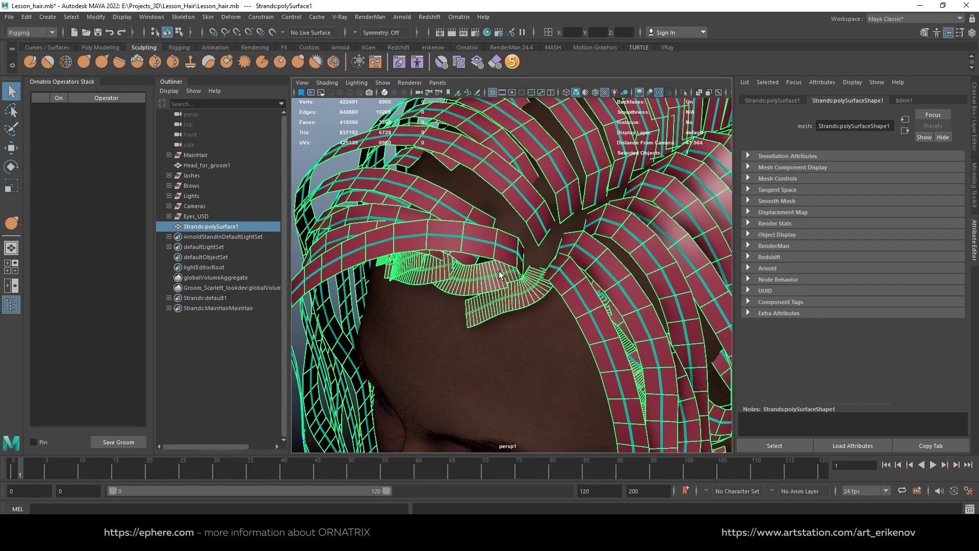
scroll(510, 235, "up", 2)
scroll(408, 235, "down", 3)
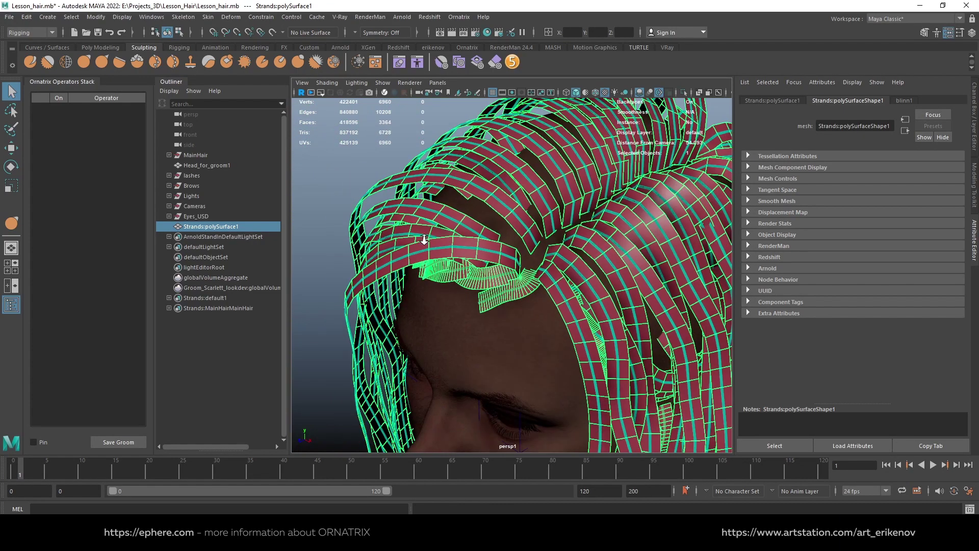
scroll(510, 265, "down", 5)
scroll(572, 306, "up", 6)
scroll(537, 308, "down", 2)
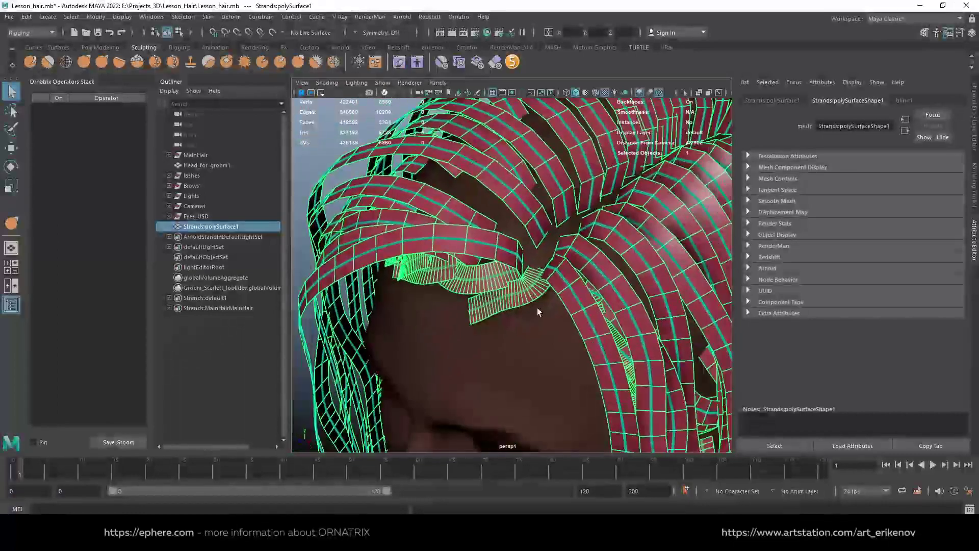
left_click(151, 17)
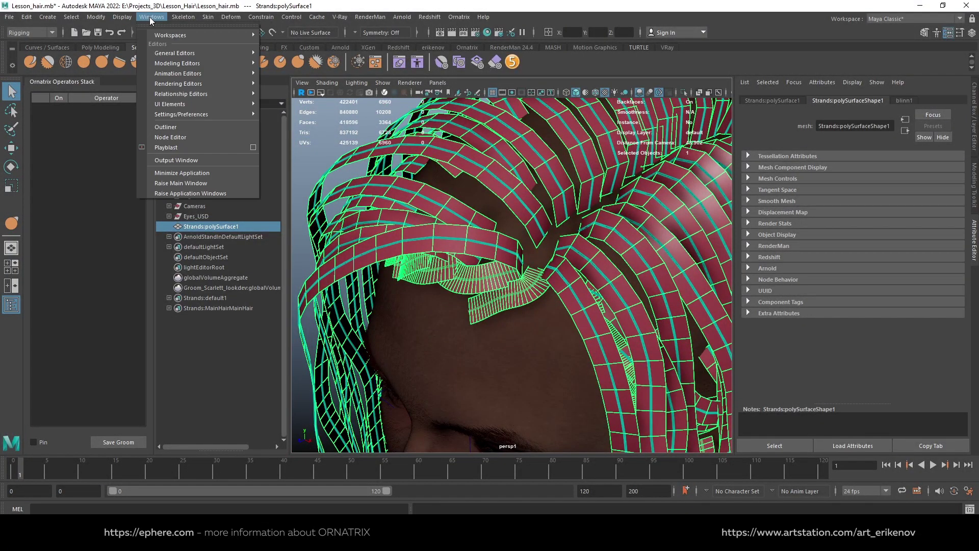
left_click(148, 8)
left_click(148, 17)
mouse_move(122, 17)
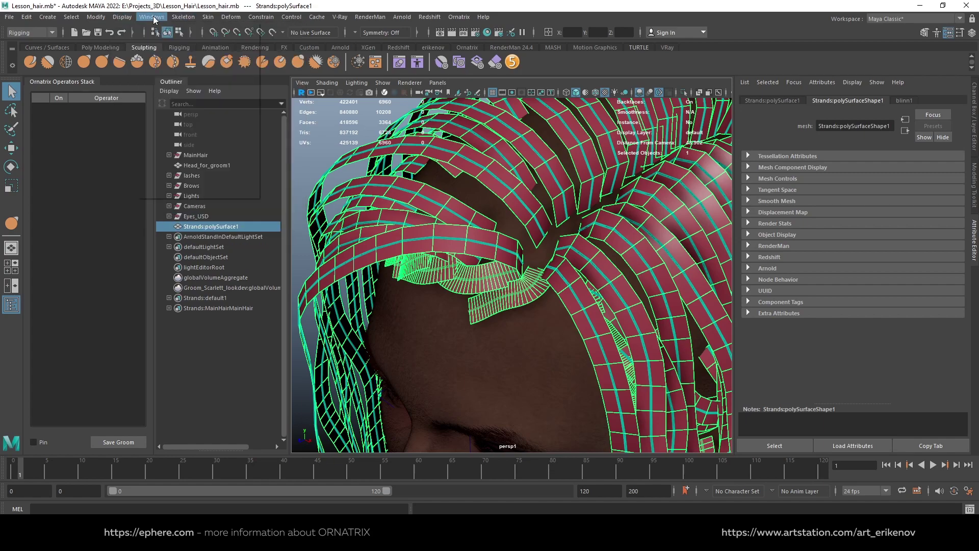
left_click(30, 32)
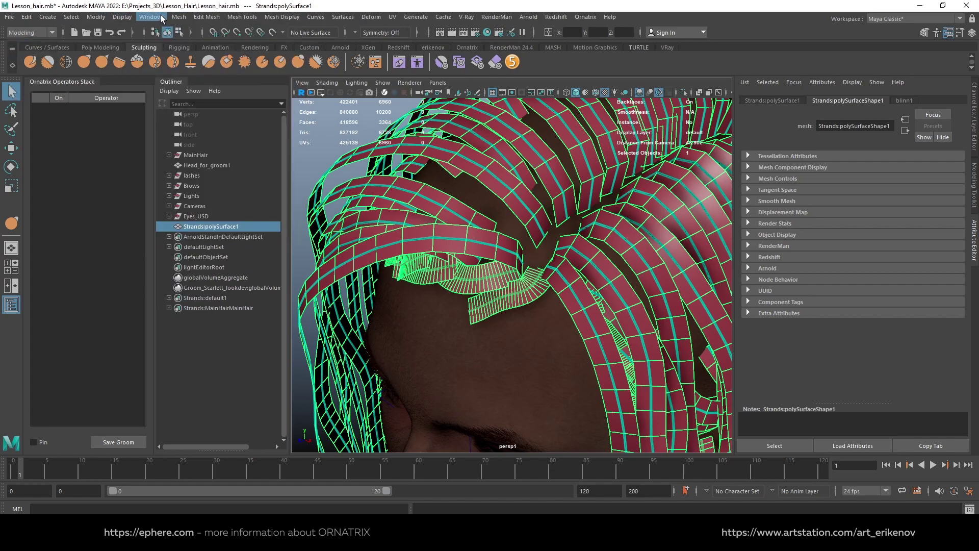
left_click(179, 16)
left_click(214, 64)
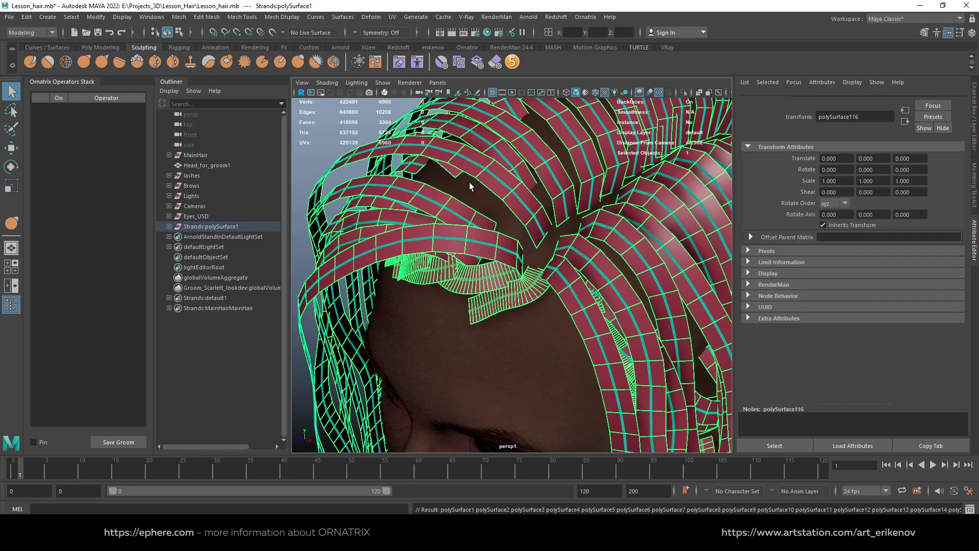
Rename the separated group to Strands1 and check a single strip in the viewport.
left_click(216, 226)
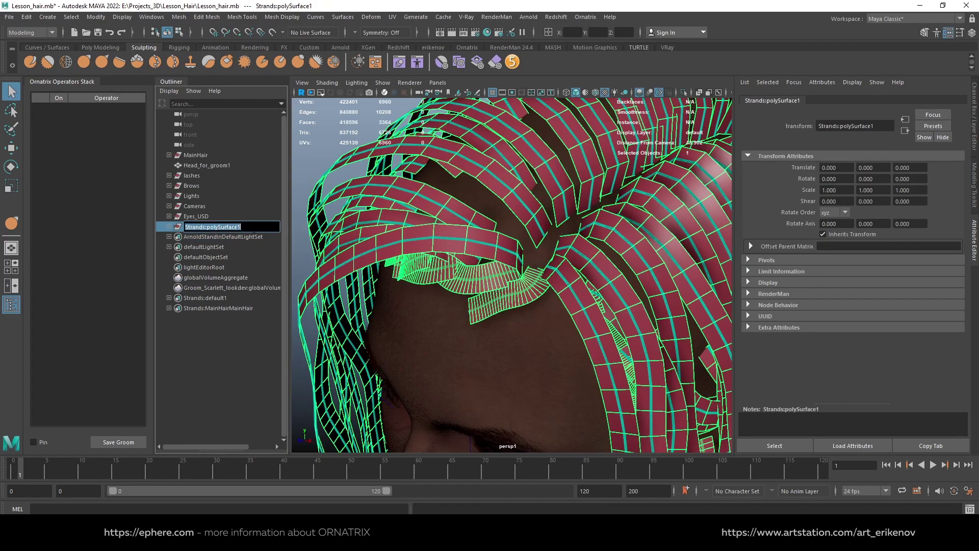
double_click(209, 227)
key("BackSpace")
key("BackSpace")
key("Return")
key("f")
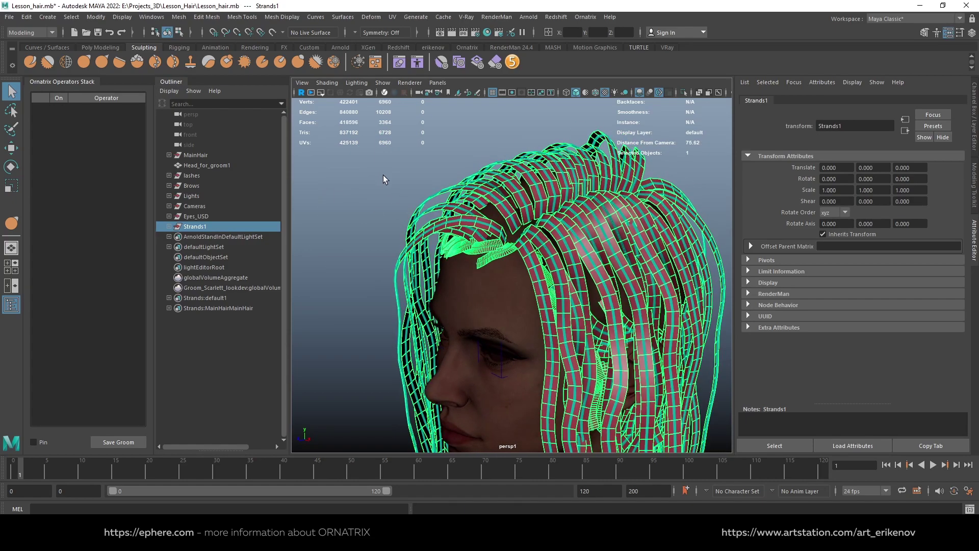
left_click(370, 166)
mouse_move(370, 169)
left_mouse_down("alt")
mouse_move(537, 253)
mouse_move(486, 259)
left_mouse_up("alt")
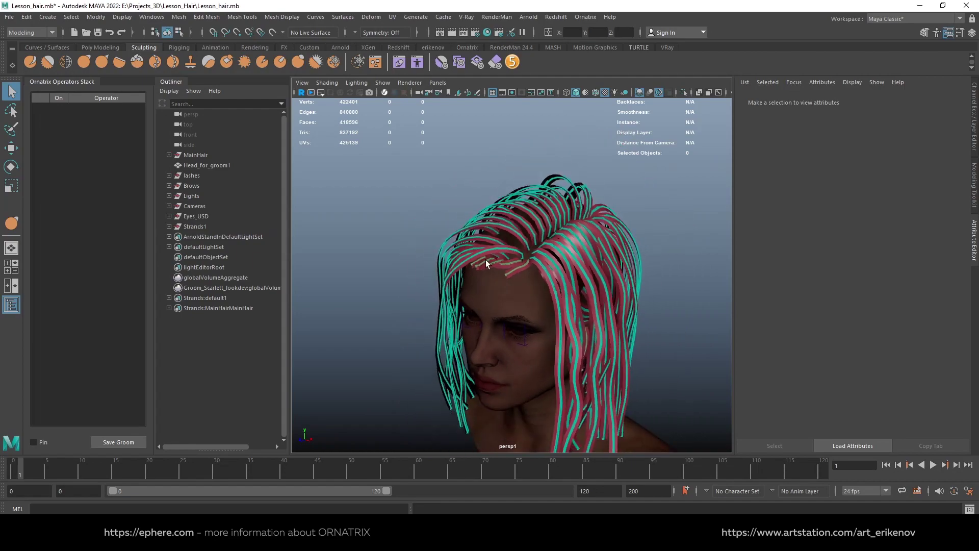
right_click_drag(512, 288, 590, 340, "alt")
left_click(527, 245)
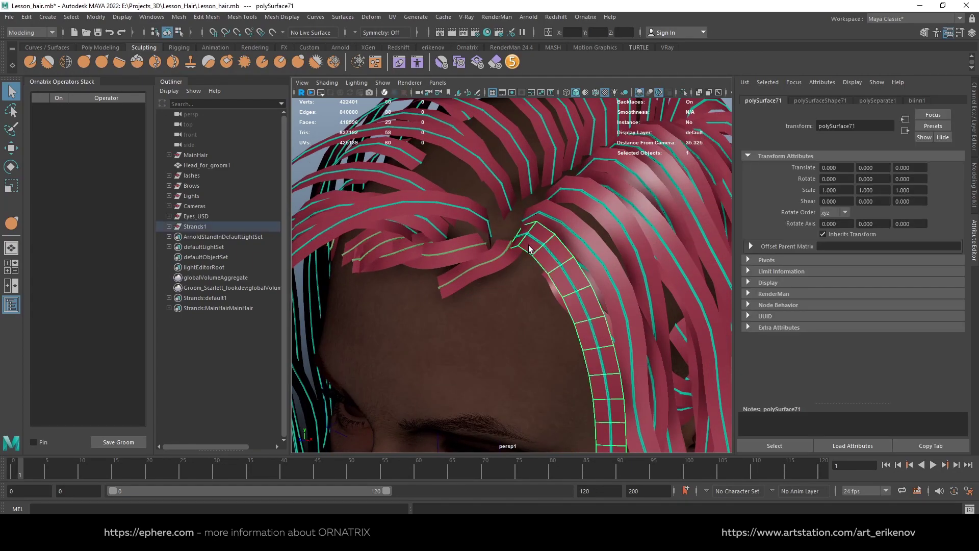
right_click_drag(527, 247, 489, 255, "alt")
Select all strips, polySurface1 through polySurface116, in the Outliner.
left_click(169, 225)
left_click(199, 236)
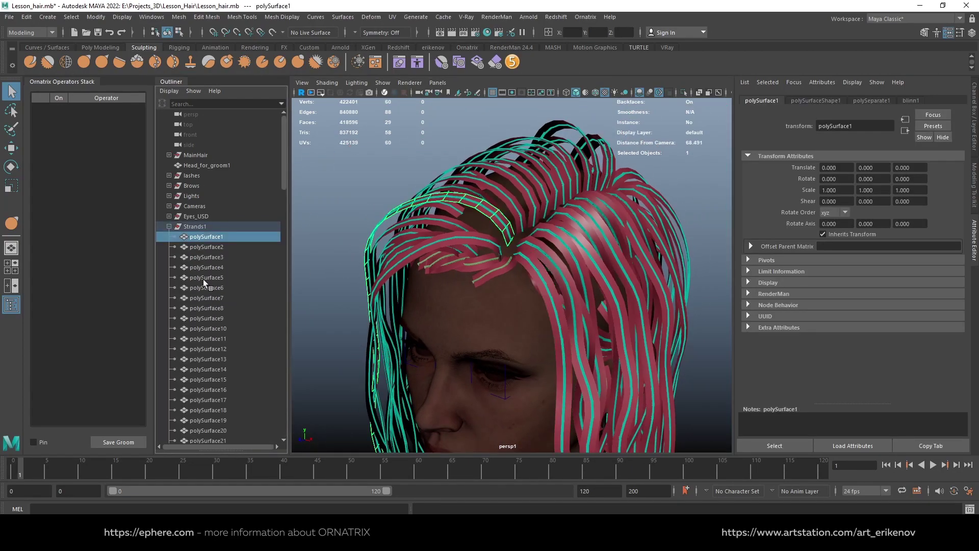
scroll(207, 300, "down", 15)
scroll(212, 327, "down", 10)
left_click(218, 339, "shift")
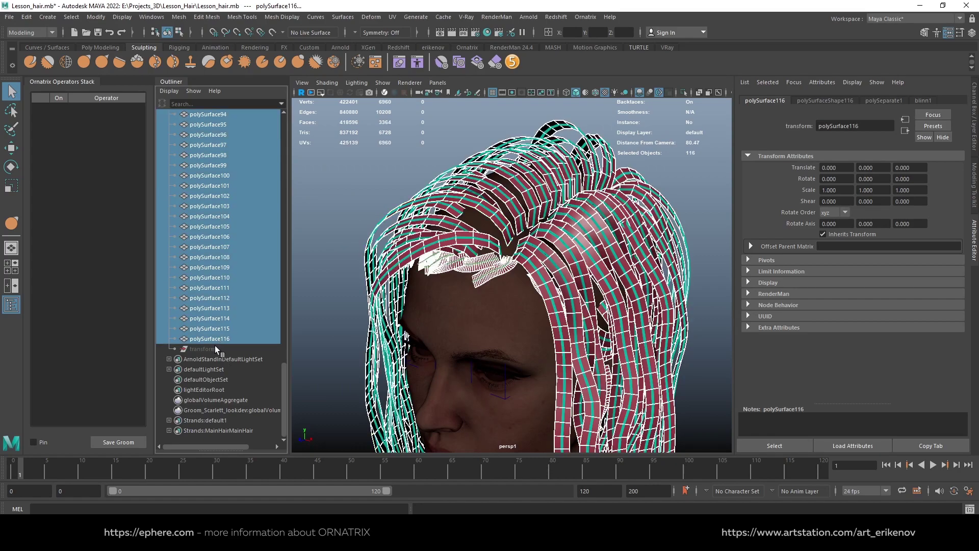
scroll(228, 176, "up", 20)
scroll(222, 180, "up", 10)
left_click(169, 226)
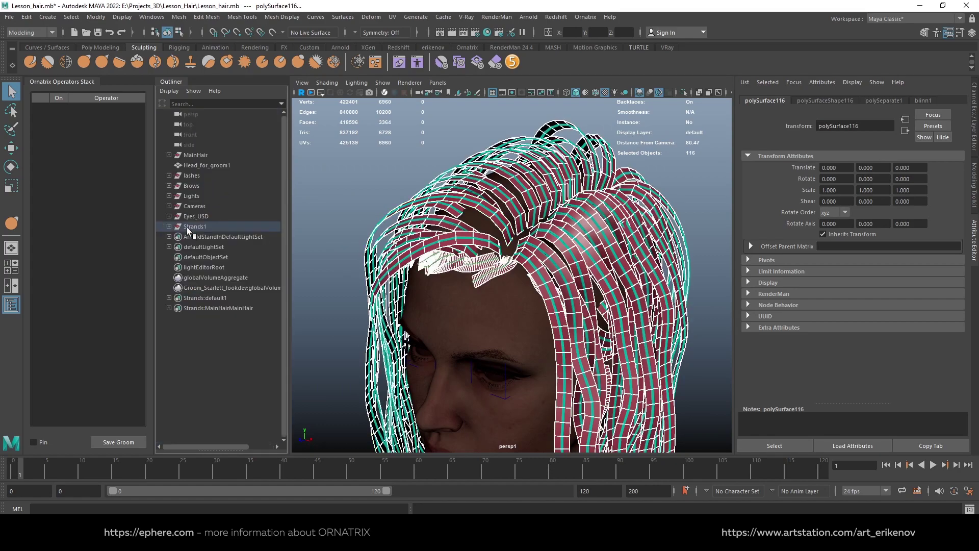
scroll(388, 153, "down", 3)
left_click(585, 17)
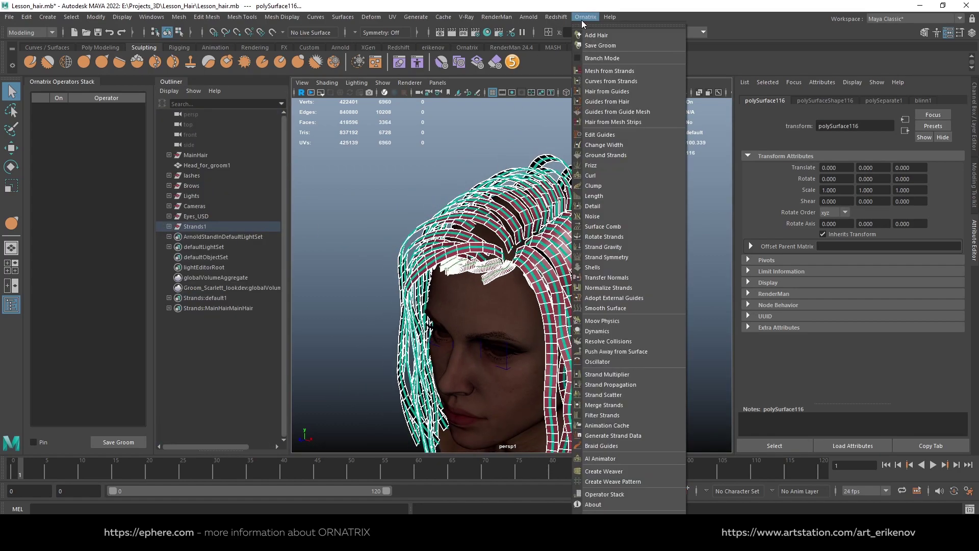
Add Hair from Mesh Strips with Points Per Strand 30 and View Percentage 100.
left_click(616, 123)
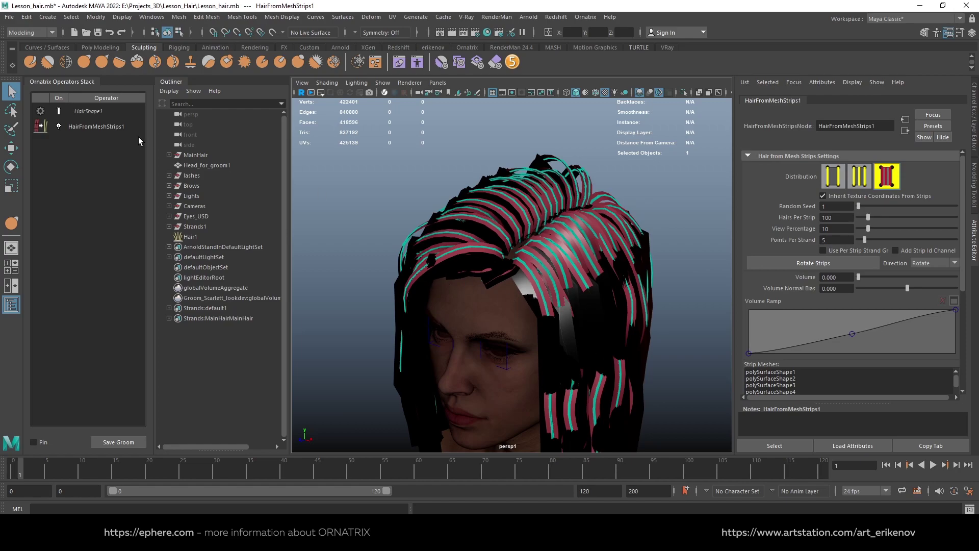
type("30")
left_click(833, 228)
type("0")
key("Return")
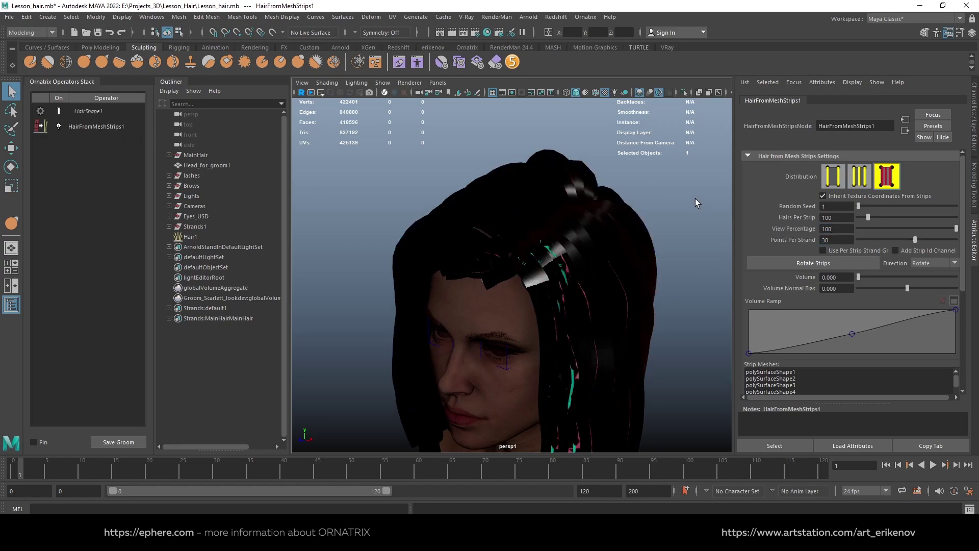
left_click(100, 127)
left_click(585, 17)
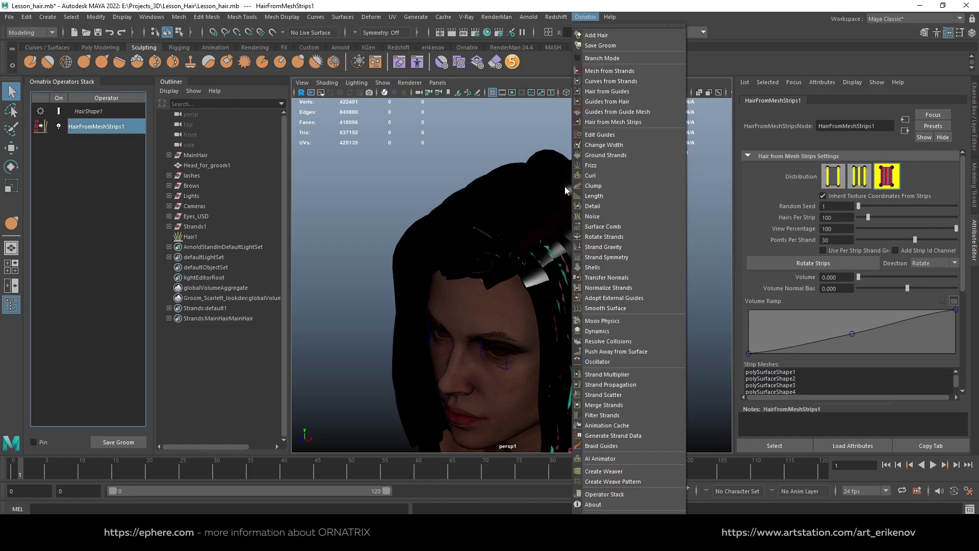
Add a ChangeWidth operator, reshape its Width Ramp, and set width to 0.05.
left_click(614, 147)
left_click(929, 124)
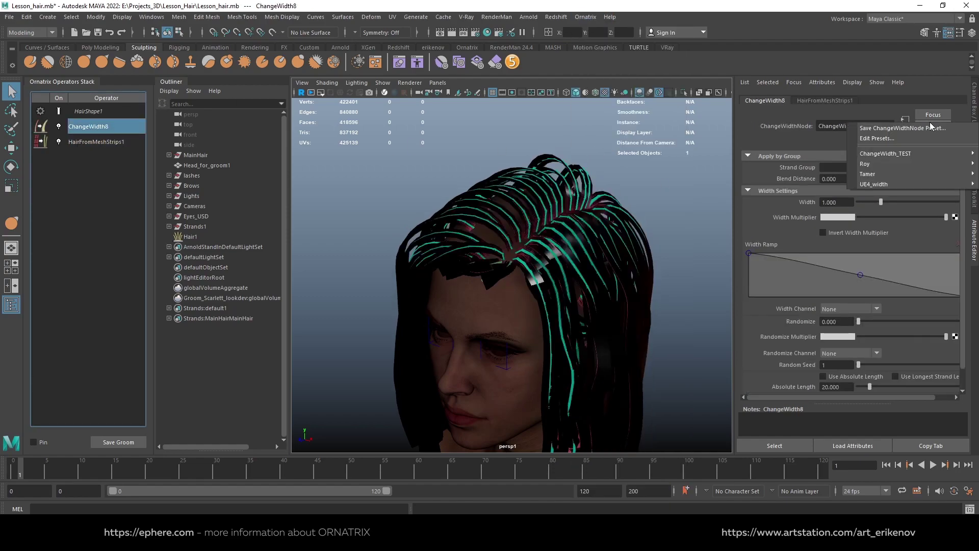
left_click(910, 108)
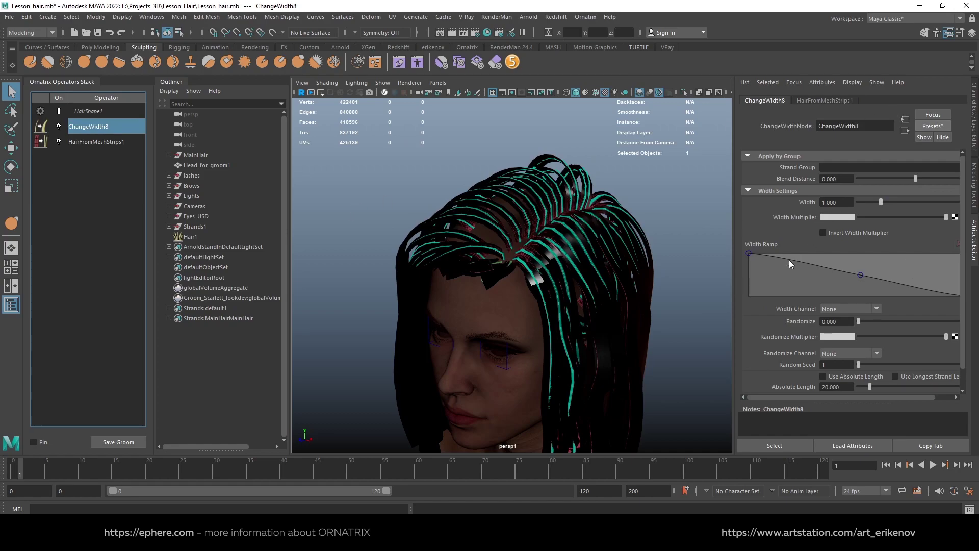
left_click_drag(748, 253, 748, 285)
left_click_drag(861, 275, 867, 284)
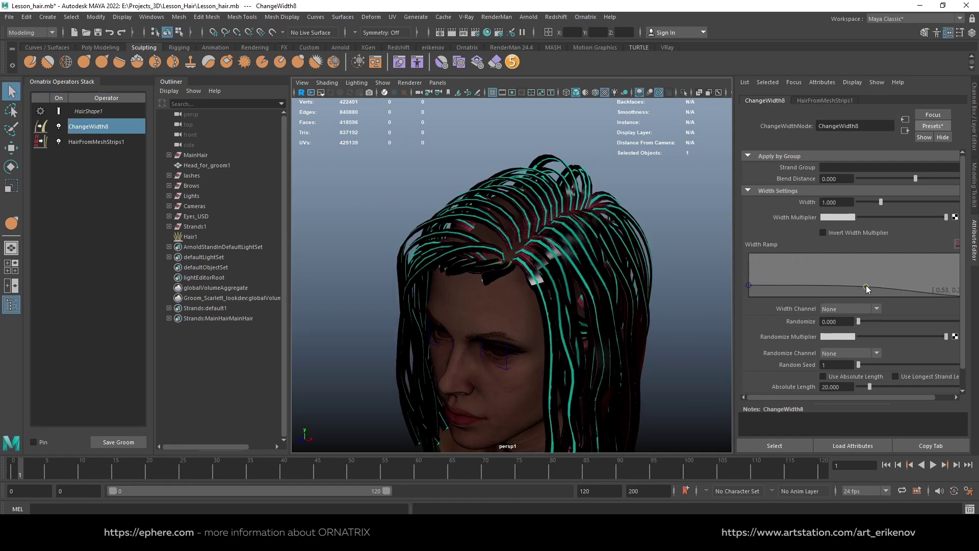
double_click(850, 202)
type("0.05")
key("Return")
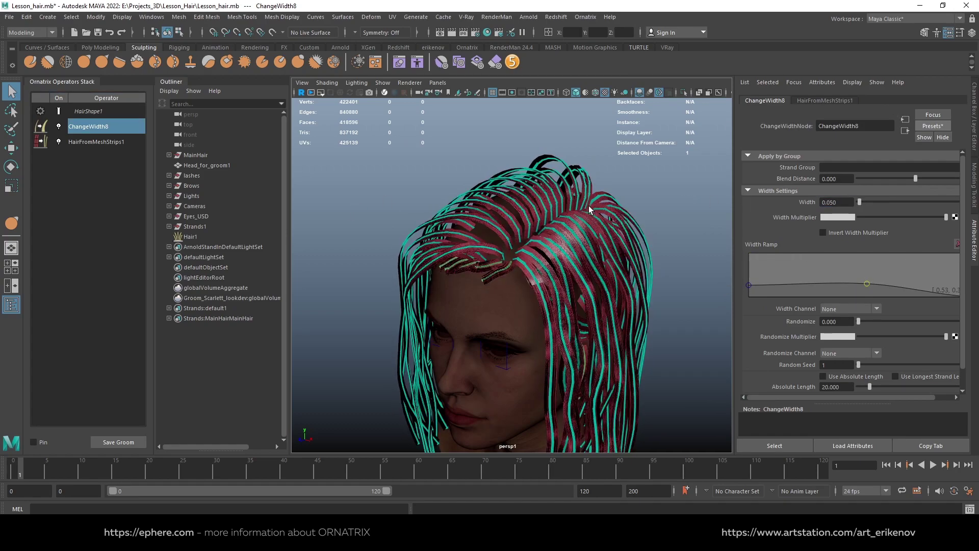
Hide the old Strands hair with Ctrl+H and raise the strand width to 0.15.
left_click(194, 226)
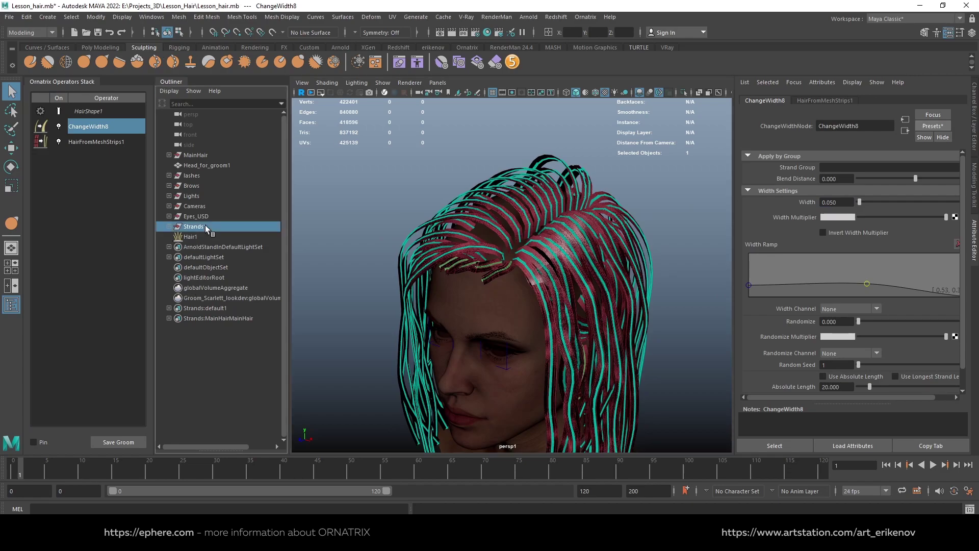
key("ctrl+h")
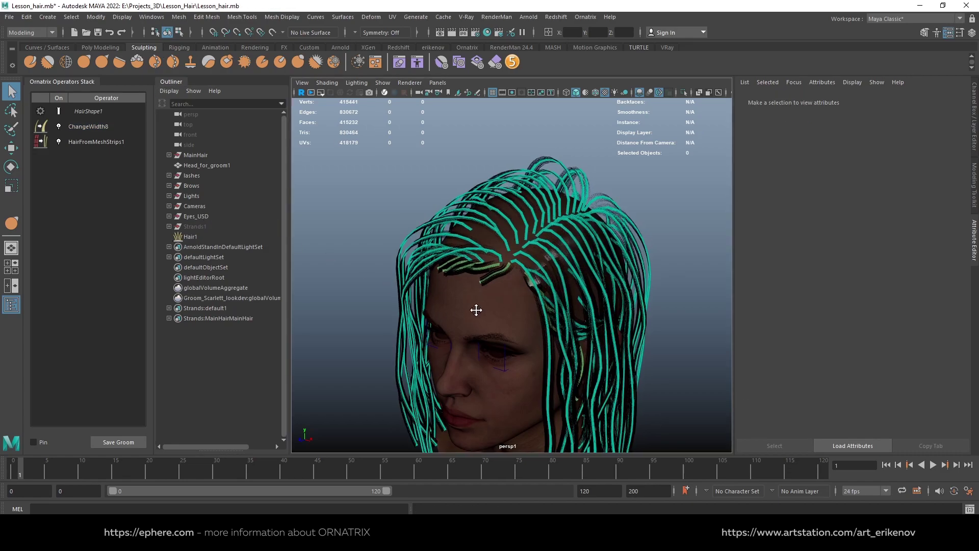
right_click_drag(474, 308, 612, 401, "alt")
left_click(546, 255)
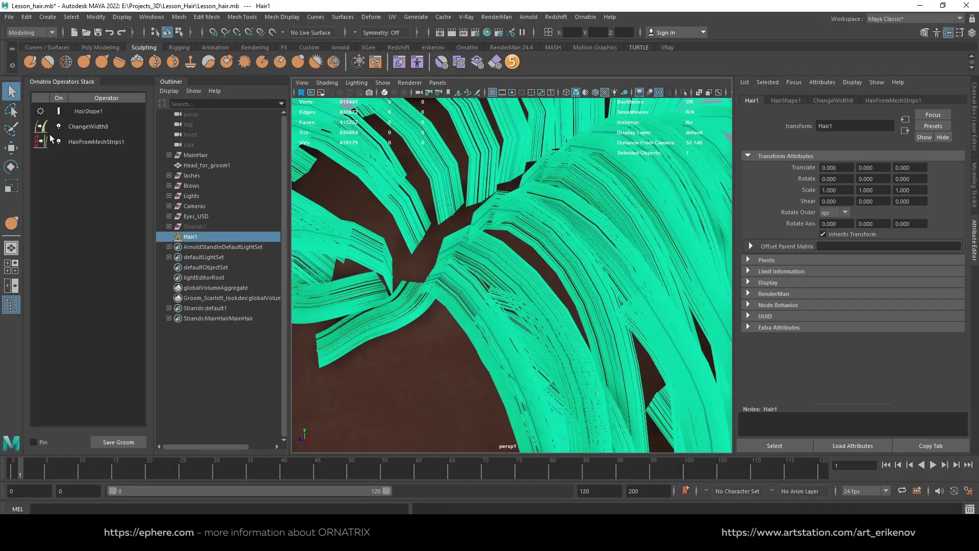
left_click(86, 126)
left_click_drag(849, 202, 812, 204)
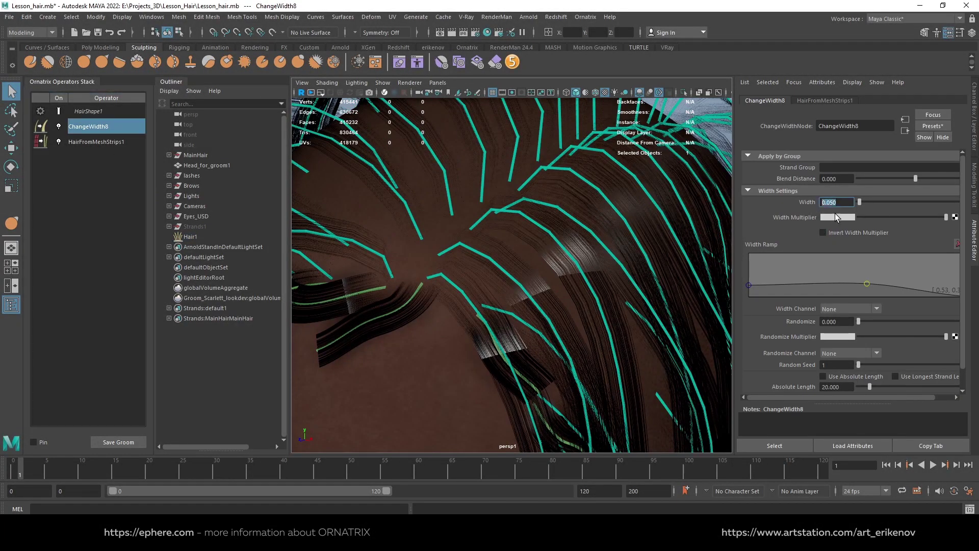
type("5")
key("Return")
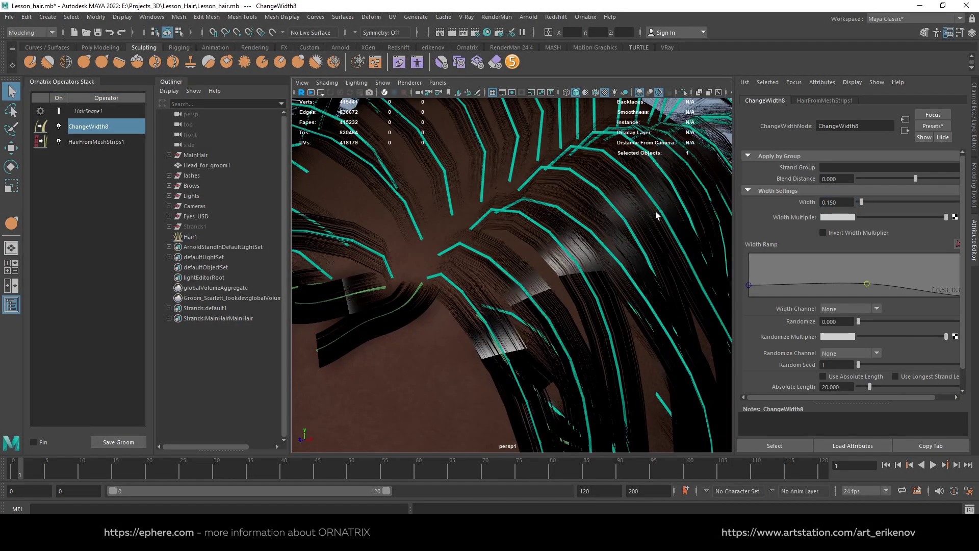
Turn on the Mesh Strip Editing Tool in HairFromMeshStrips1.
left_click_drag(561, 235, 573, 134, "alt")
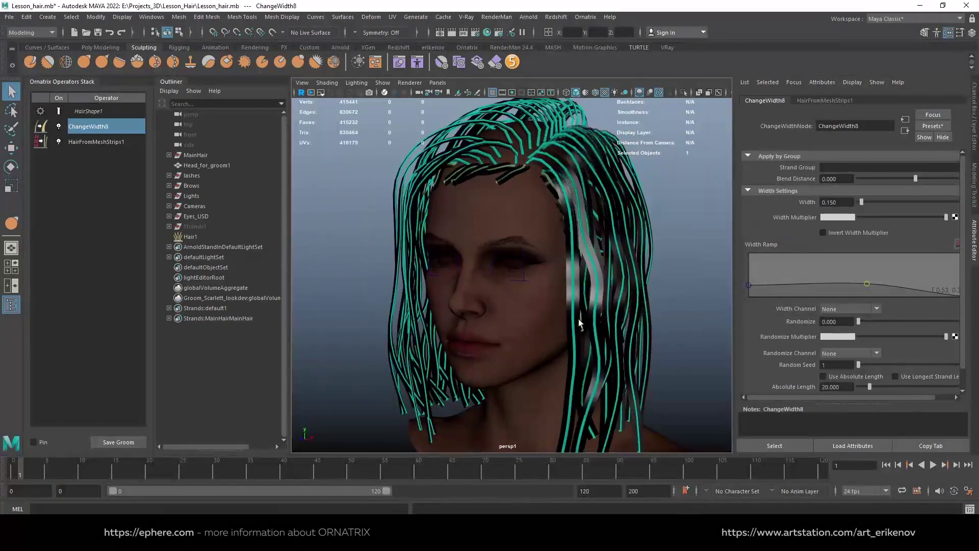
right_click_drag(573, 135, 606, 274, "alt")
left_click_drag(606, 273, 587, 271, "alt")
left_click(96, 142)
mouse_move(510, 255)
left_mouse_down("alt")
mouse_move(561, 255)
mouse_move(563, 234)
mouse_move(537, 292)
left_mouse_up("alt")
scroll(867, 281, "down", 3)
left_click(852, 346)
right_click_drag(537, 291, 627, 350, "alt")
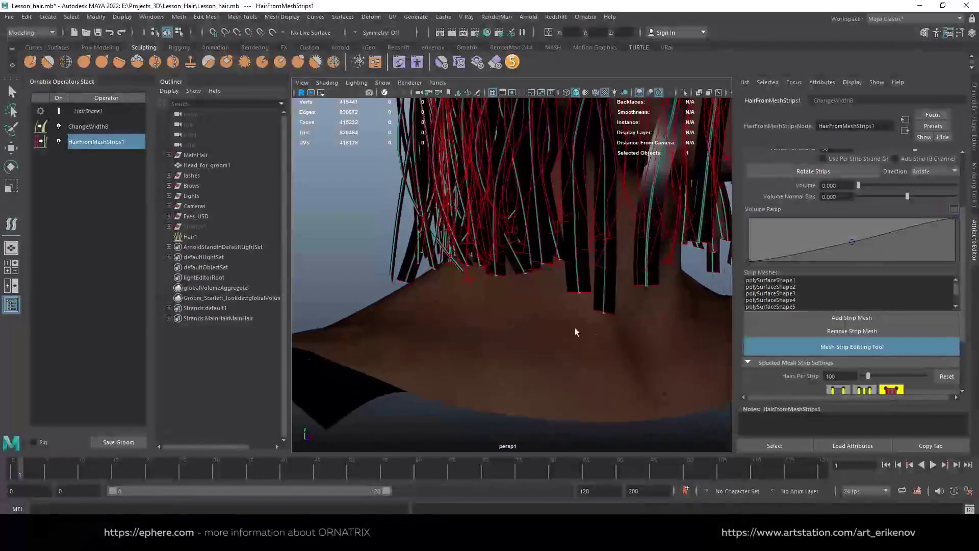
Rotate the hair strips with Rotate Strips in HairFromMeshStrips1.
left_click_drag(575, 328, 506, 318, "alt")
left_click(807, 170)
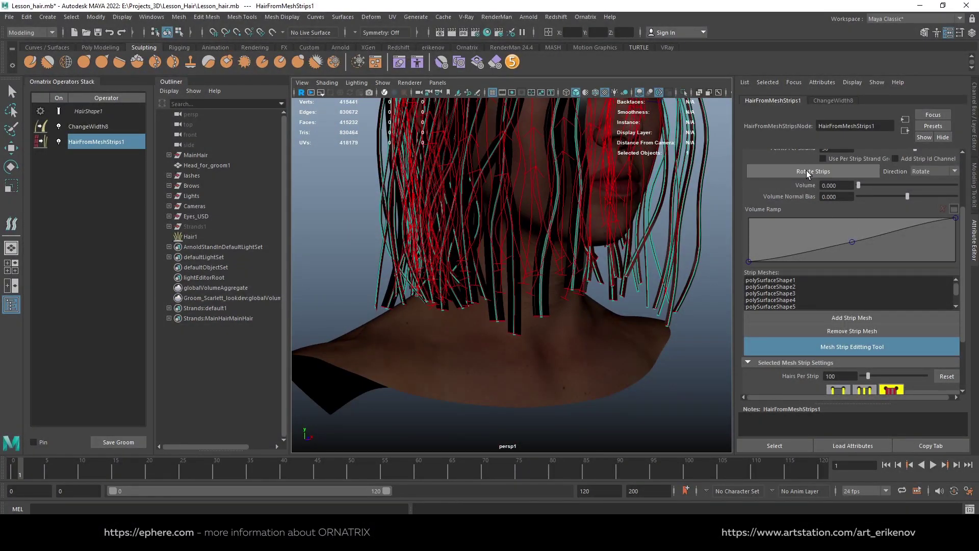
left_click_drag(561, 244, 535, 279, "alt")
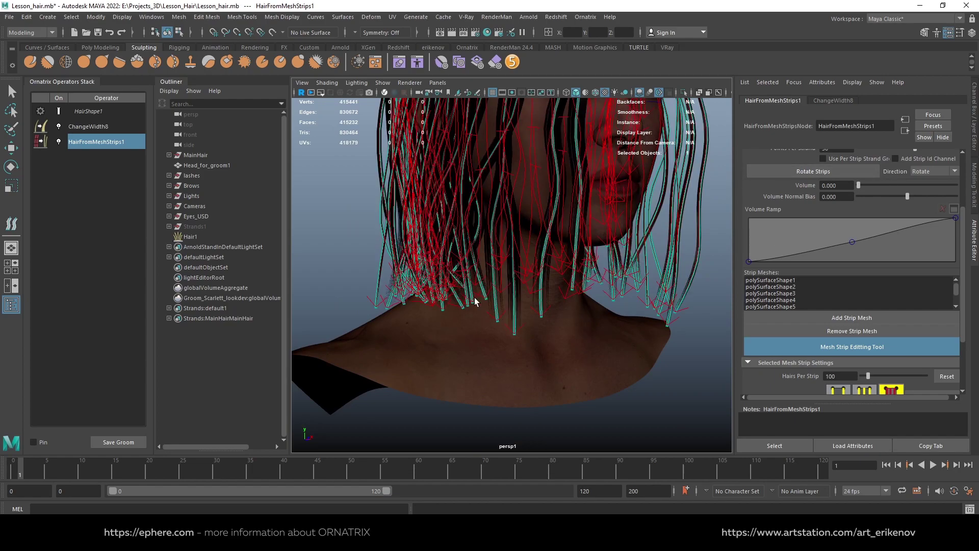
right_click_drag(536, 279, 570, 309, "alt")
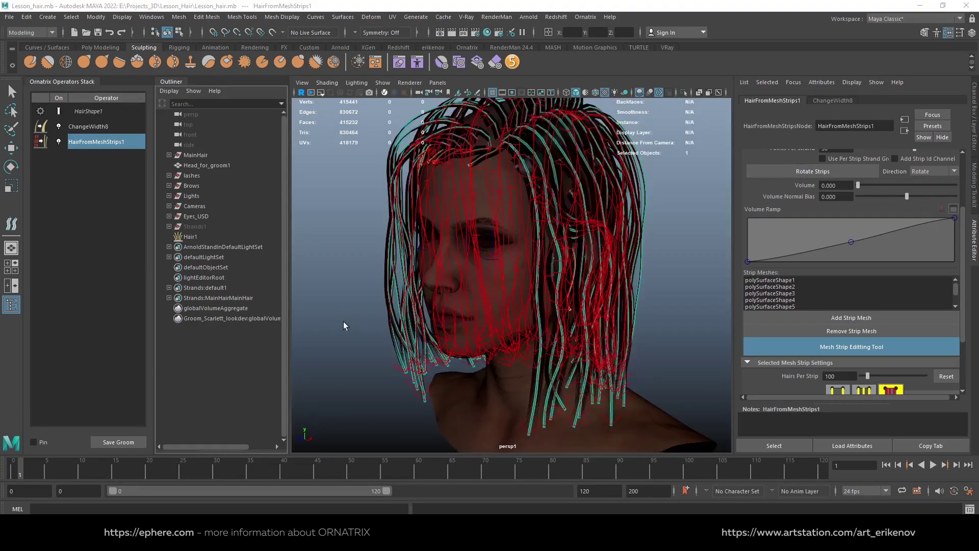
mouse_move(530, 295)
left_mouse_down("alt")
mouse_move(662, 224)
mouse_move(529, 263)
left_mouse_up("alt")
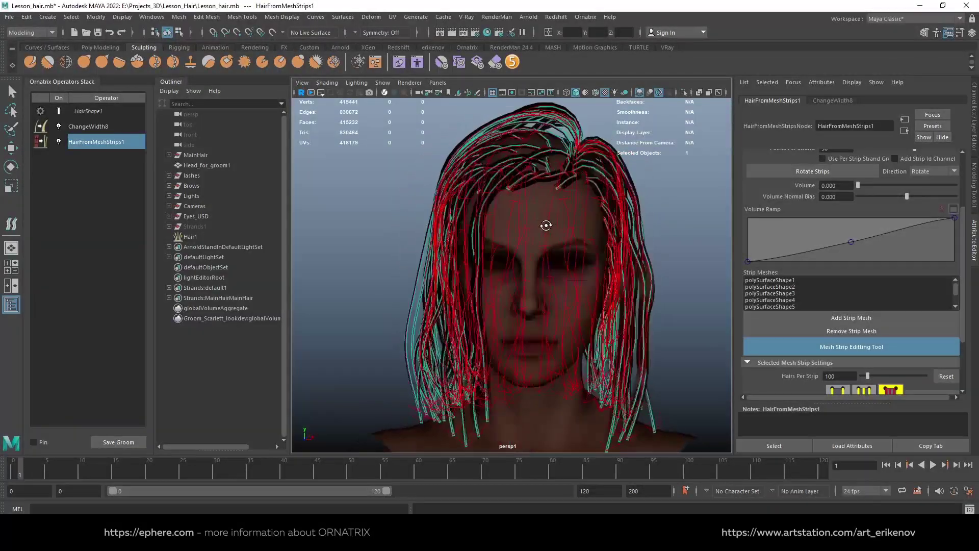
Add a Length operator, test its Value slider, and select it with the width operator.
left_click(87, 126)
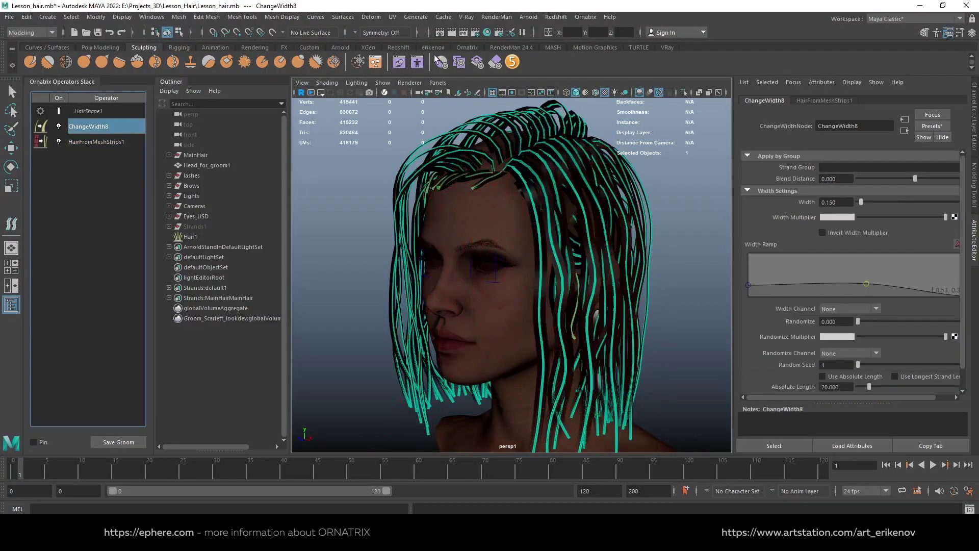
left_click(586, 16)
left_click(593, 196)
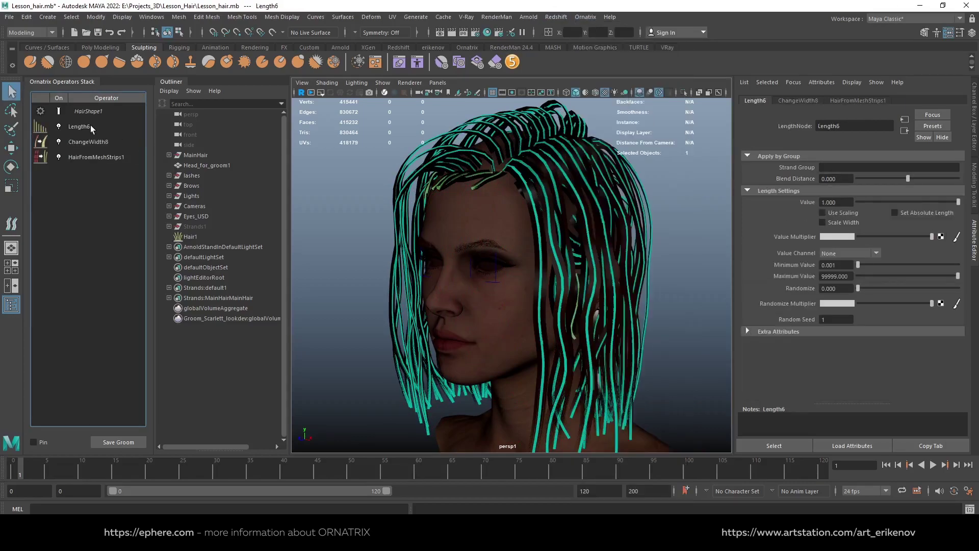
left_click_drag(957, 203, 898, 204)
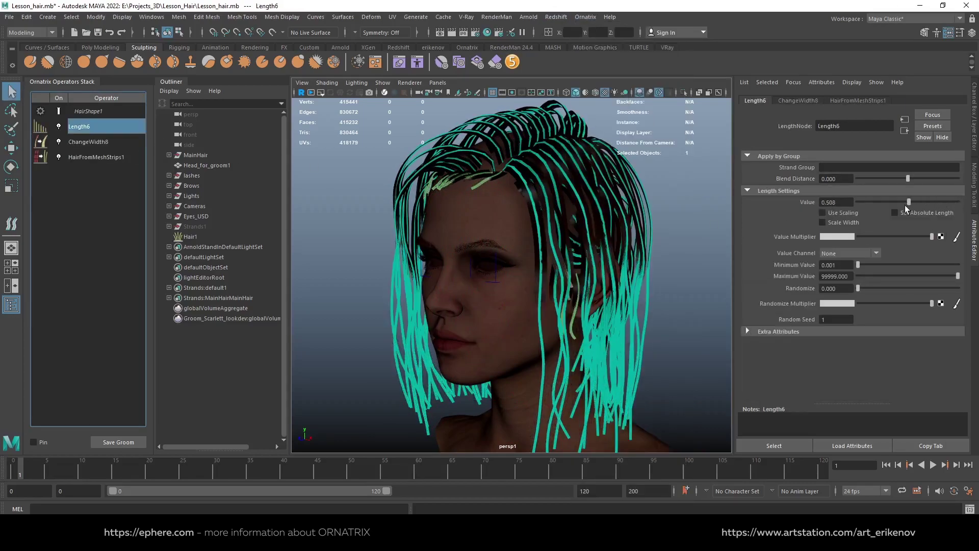
left_click_drag(909, 209, 959, 203)
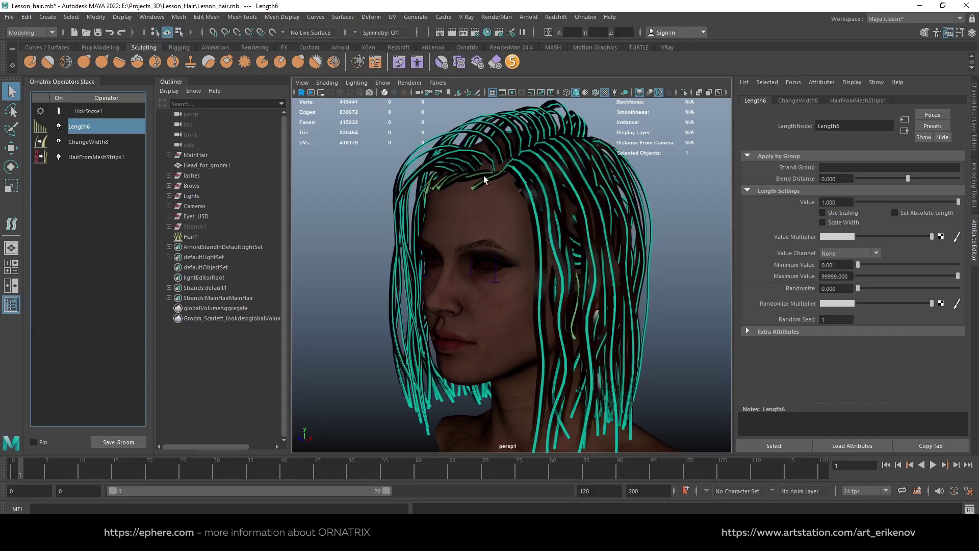
left_click(76, 143, "ctrl")
right_click(91, 124)
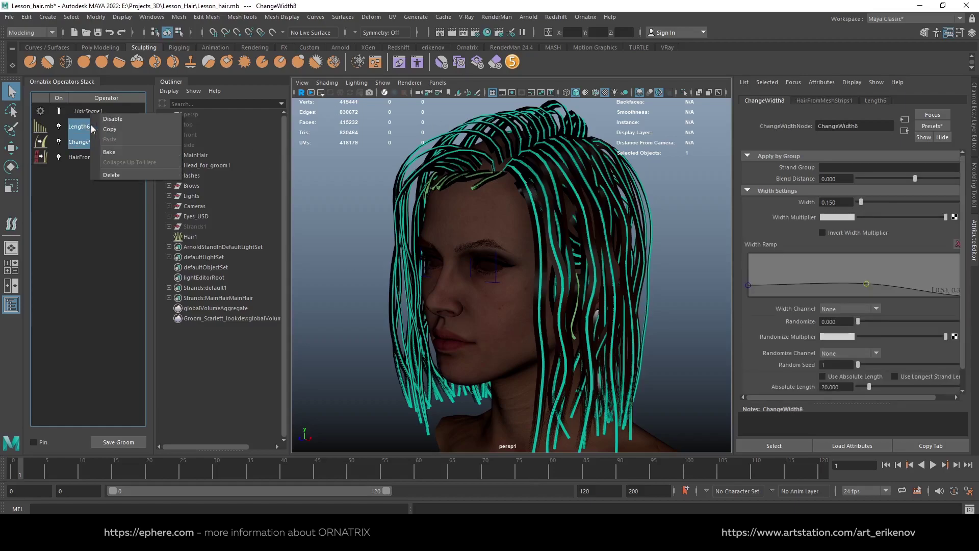
Delete the Length6 and ChangeWidth8 operators and set Hairs Per Strip to 1.
left_click(111, 175)
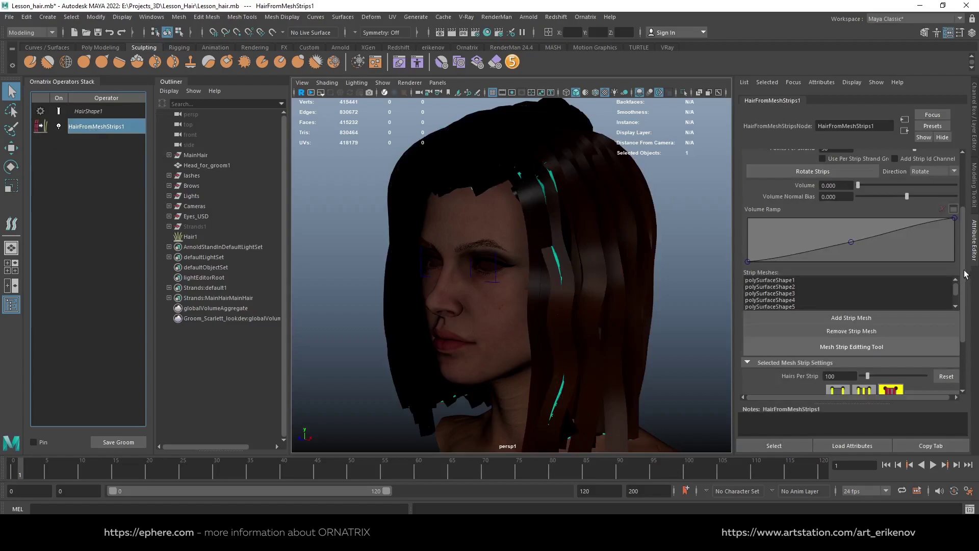
scroll(965, 274, "up", 3)
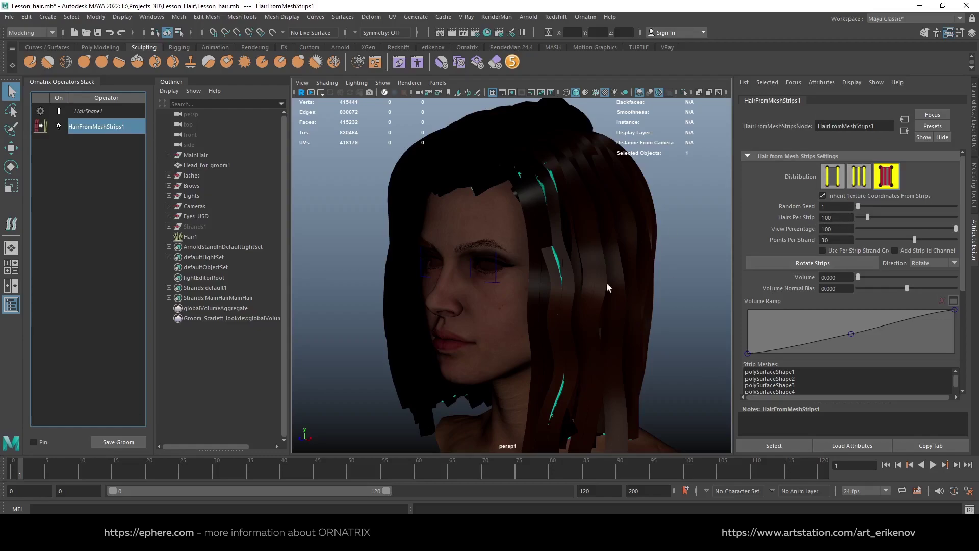
double_click(852, 218)
type("1")
key("Return")
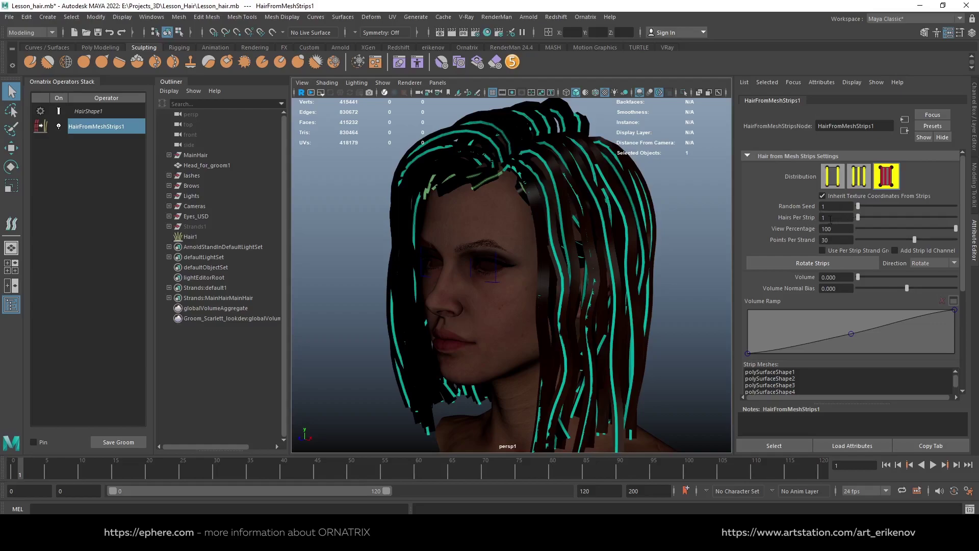
Switch HairFromMeshStrips1 to the second Distribution mode.
left_click(860, 179)
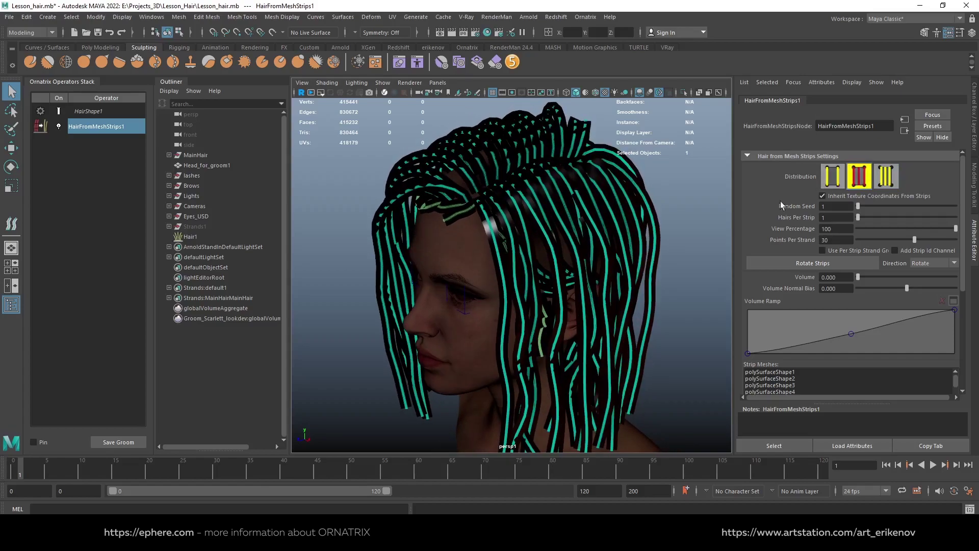
scroll(455, 248, "up", 3)
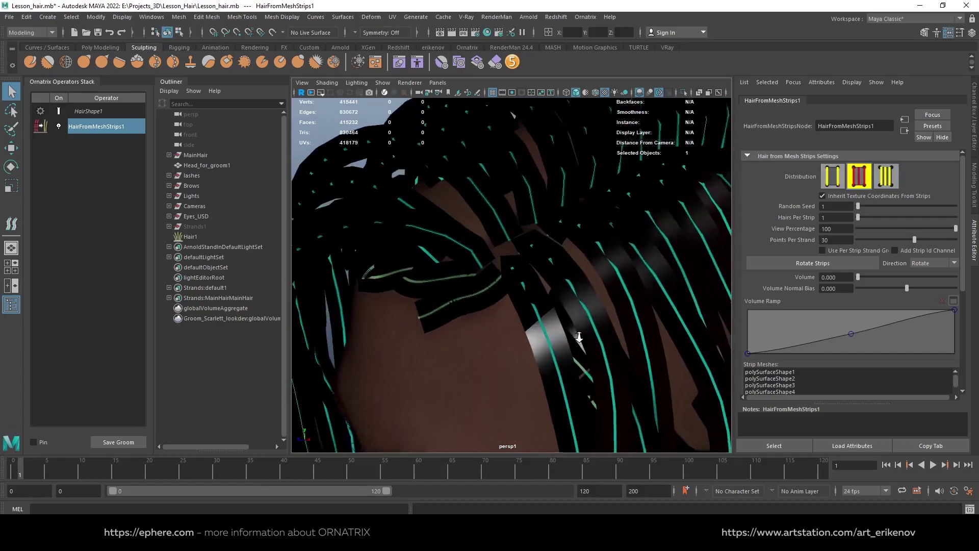
scroll(459, 248, "up", 2)
scroll(461, 249, "up", 1)
left_click(596, 18)
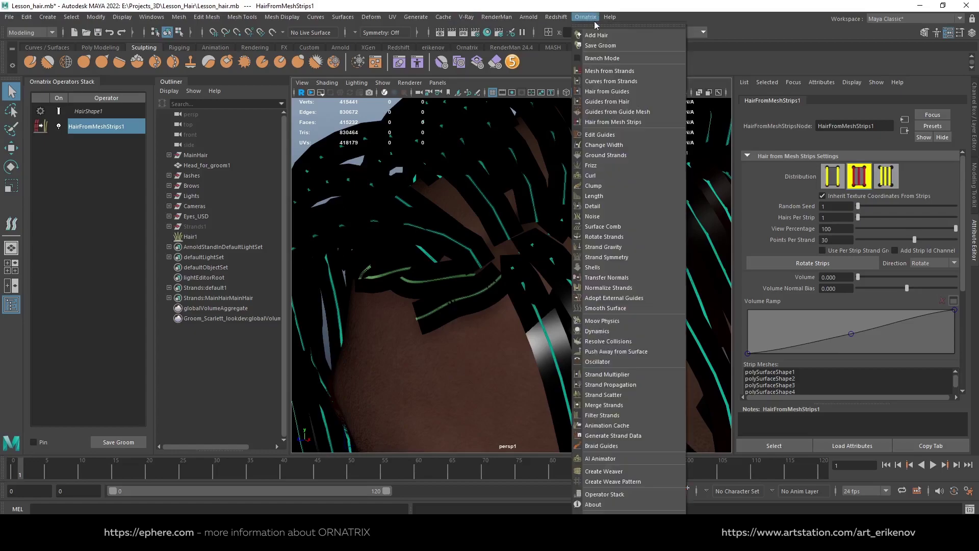
Add GuidesFromHair1 and EditGuides23 operators above HairFromMeshStrips1.
left_click(606, 102)
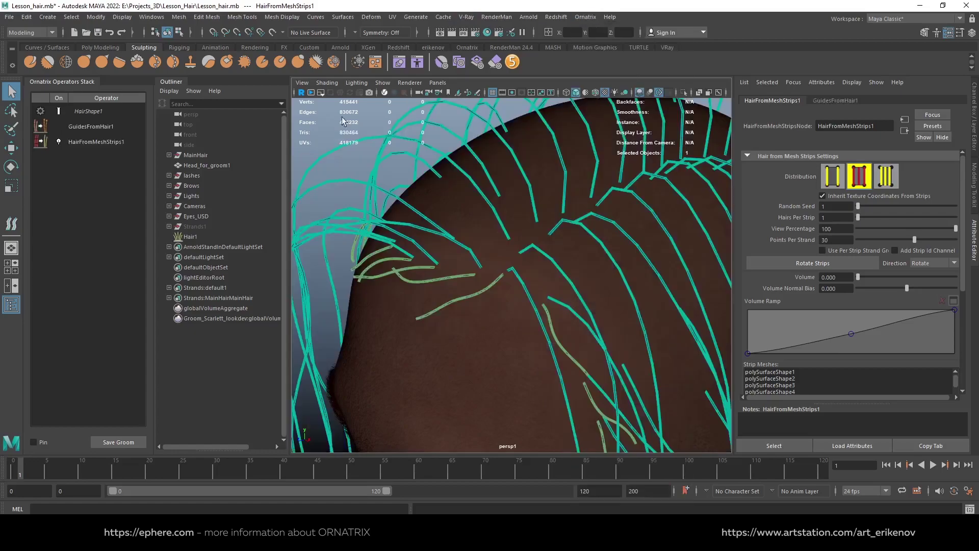
left_click(586, 17)
left_click(587, 136)
scroll(585, 162, "down", 3)
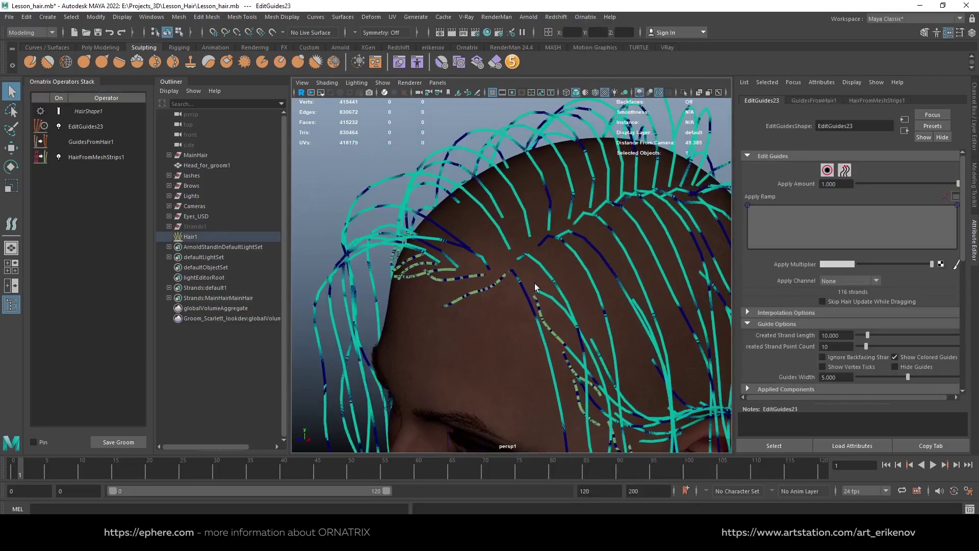
scroll(503, 267, "up", 5)
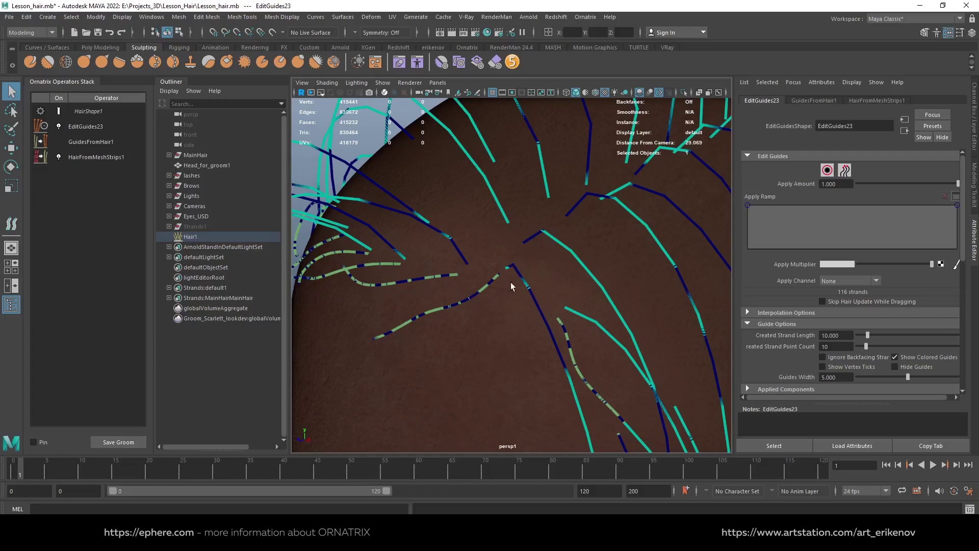
mouse_move(584, 344)
left_mouse_down("alt")
mouse_move(550, 323)
mouse_move(586, 295)
mouse_move(511, 222)
left_mouse_up("alt")
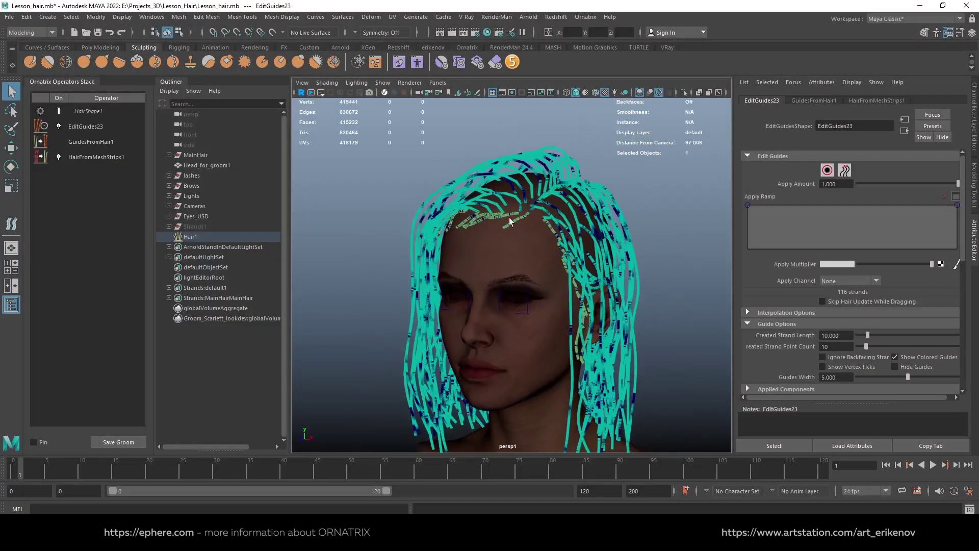
left_click(101, 157)
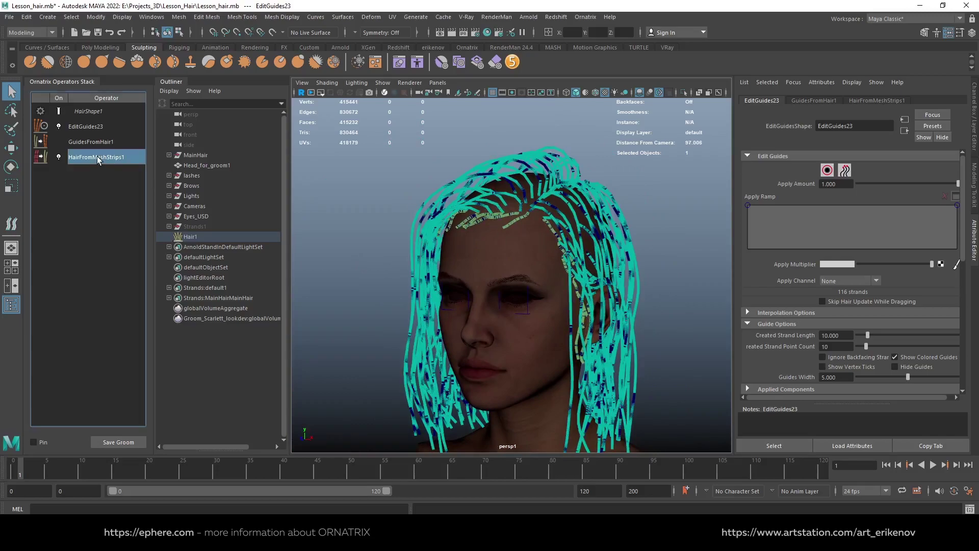
left_click(587, 17)
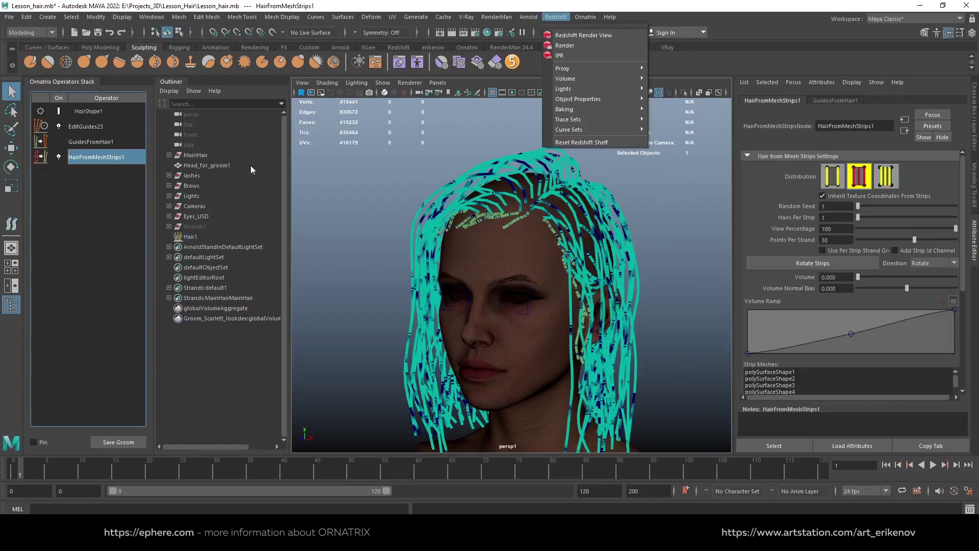
Add a Ground Strands operator to the hair, unhide MainHair_scalp and hide the head mesh.
left_click(600, 19)
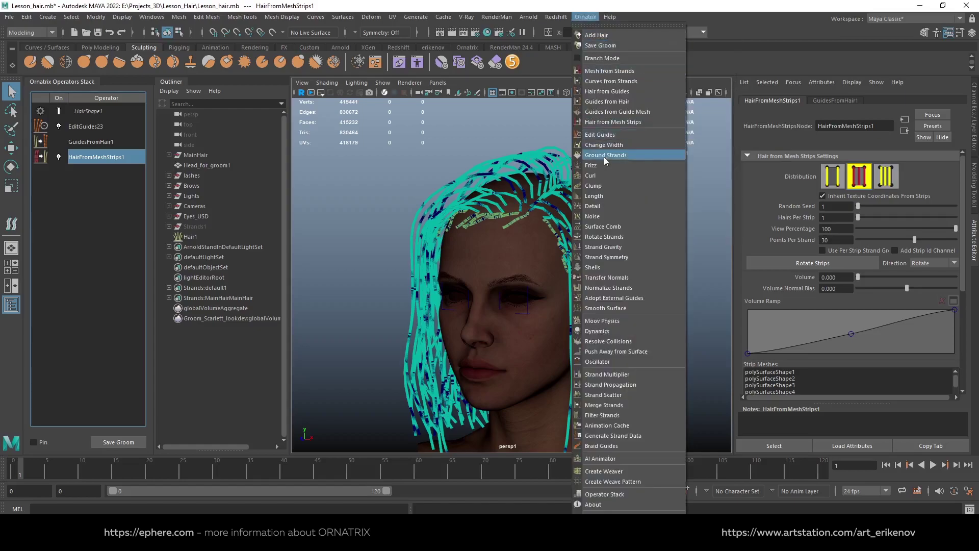
left_click(606, 156)
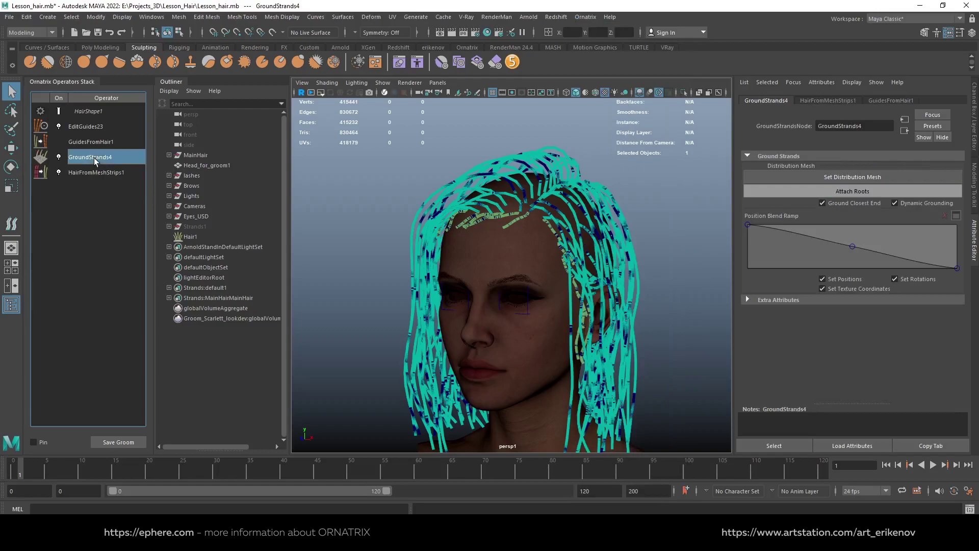
left_click(169, 155)
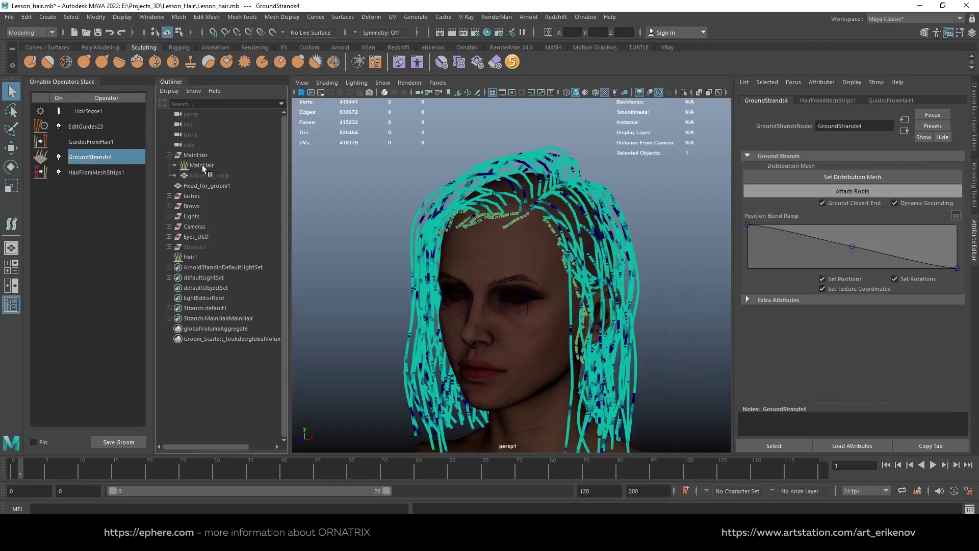
left_click(211, 173)
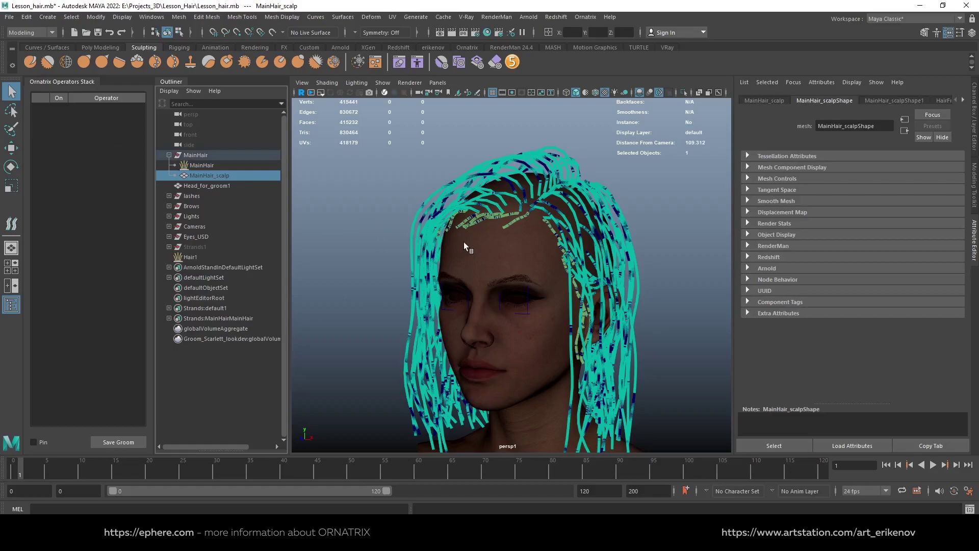
key("shift+h")
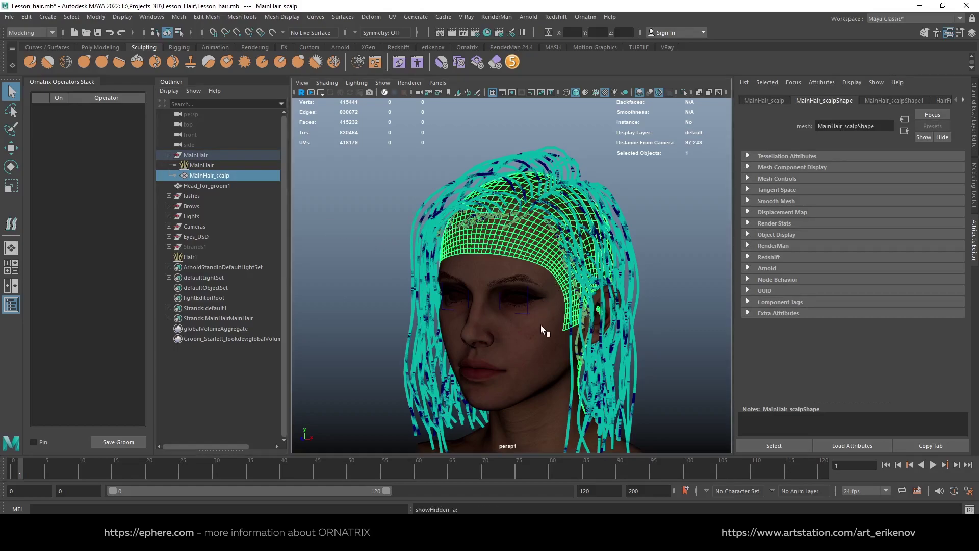
left_click(540, 332)
key("ctrl+h")
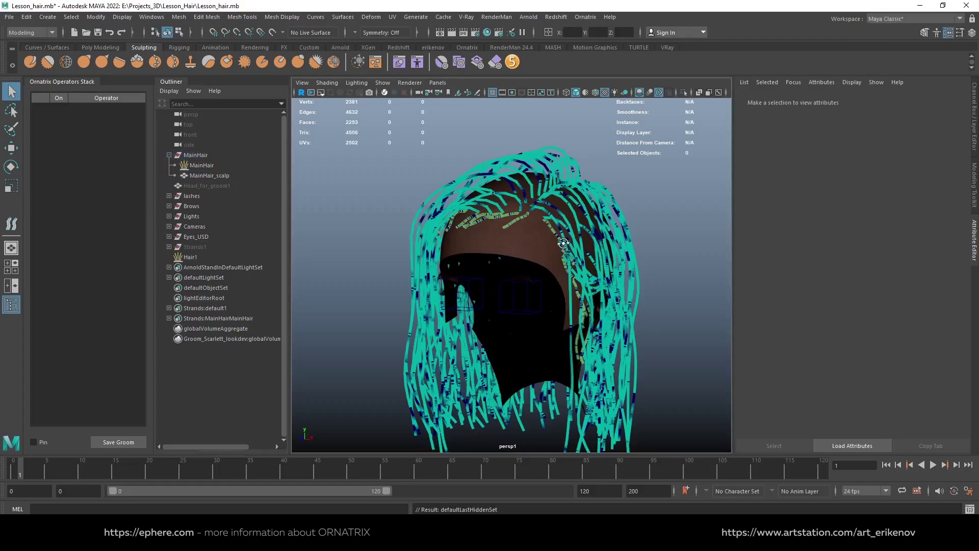
Set MainHair_scalp as GroundStrands4's distribution mesh to attach the strand roots.
left_click_drag(547, 266, 564, 258, "alt")
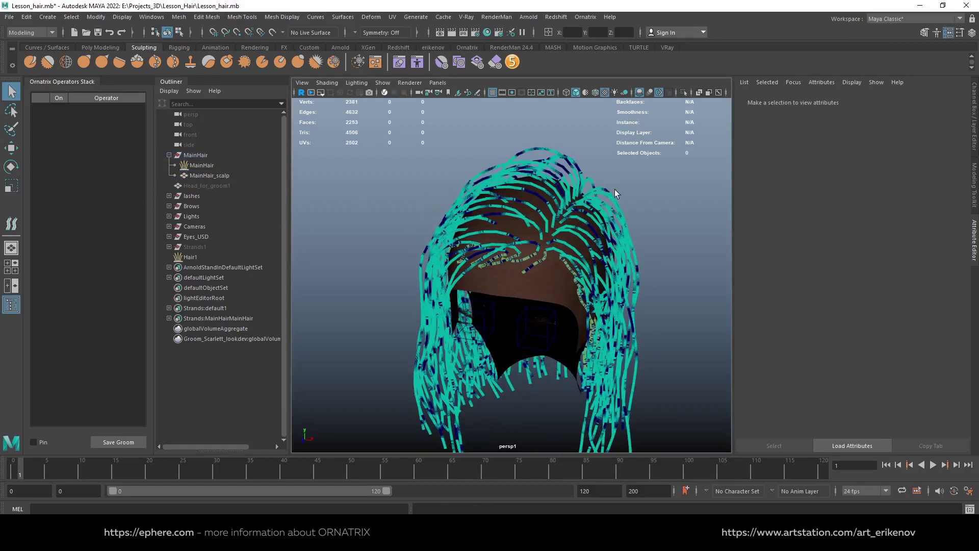
left_click(196, 255)
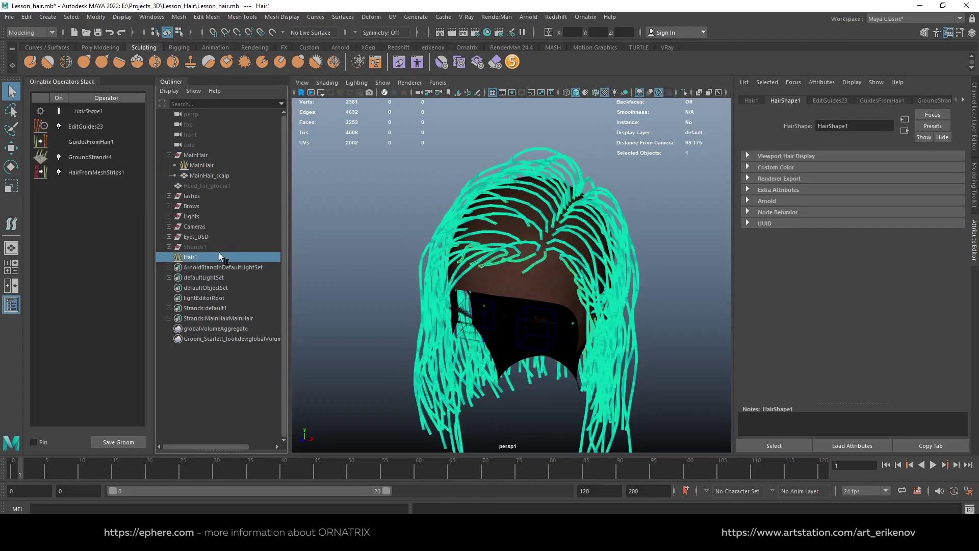
left_click(89, 160)
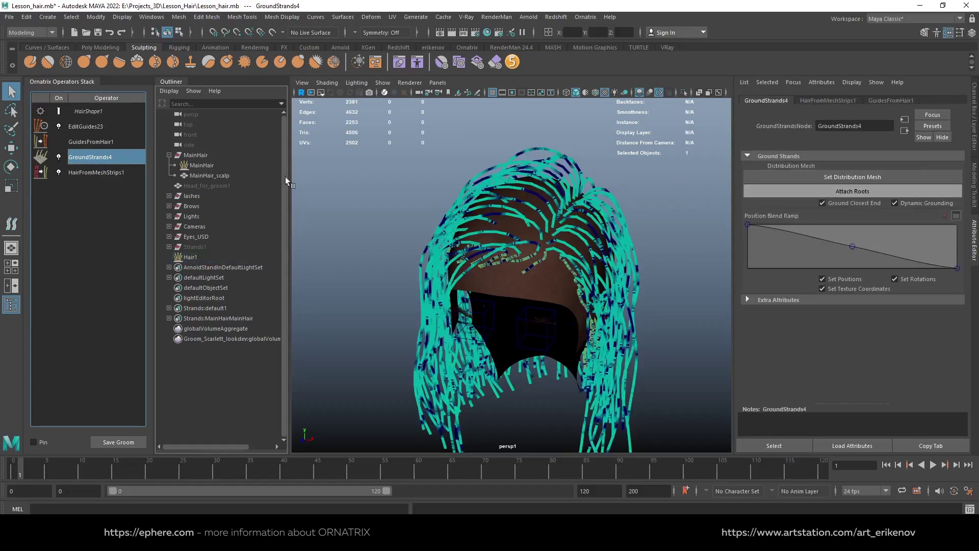
left_click(861, 194)
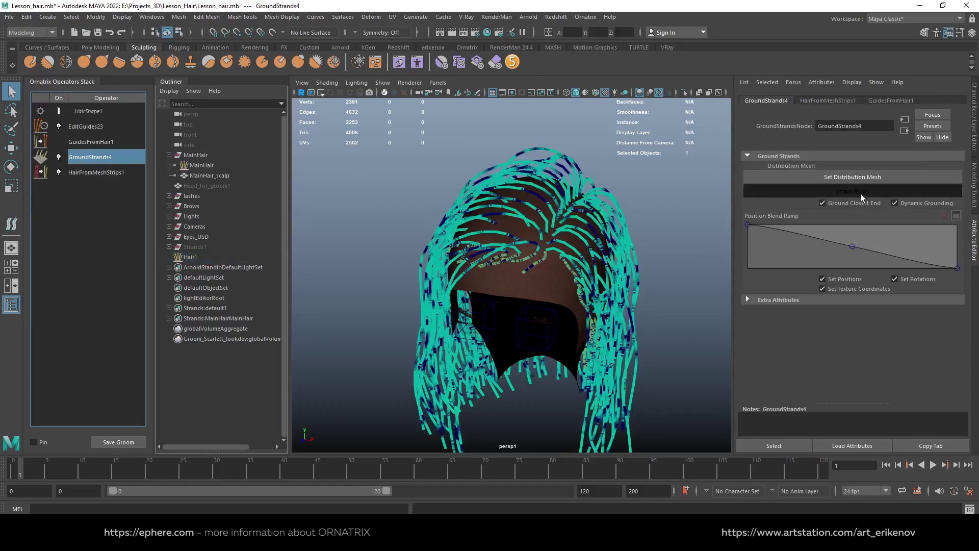
left_click(852, 178)
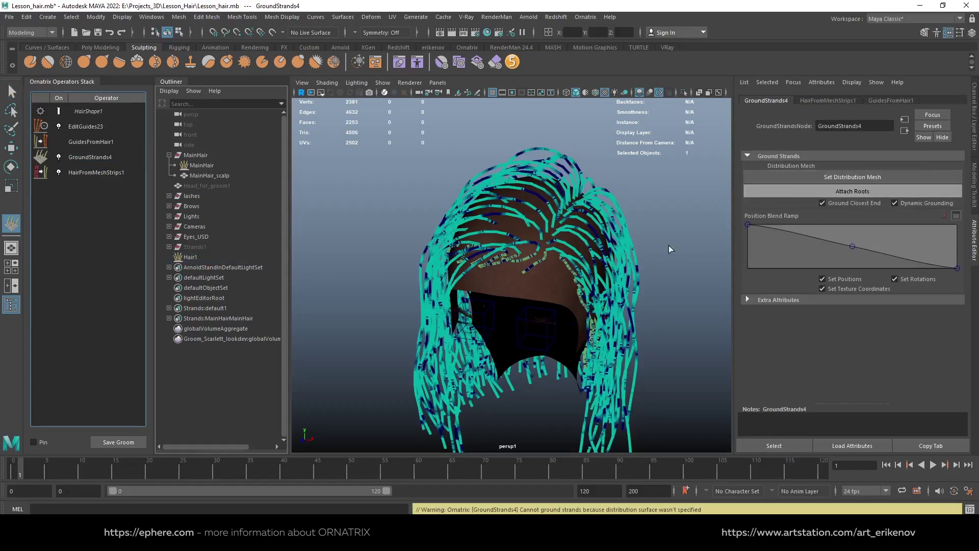
left_click(540, 351)
Orbit around the hair and compare EditGuides23 with GroundStrands4 to check the grounded roots.
scroll(513, 301, "up", 3)
mouse_move(582, 266)
left_mouse_down("alt")
mouse_move(514, 254)
mouse_move(482, 306)
left_mouse_up("alt")
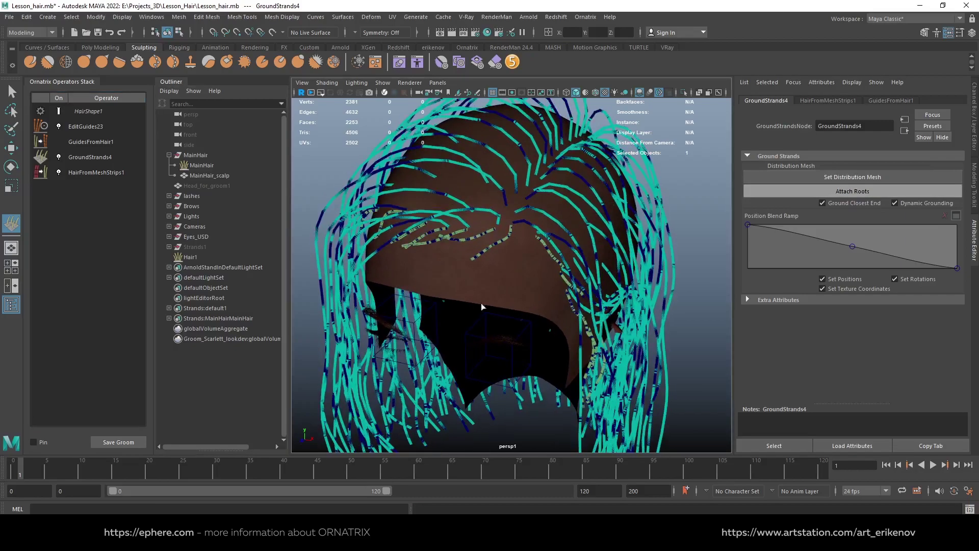
left_click(97, 131)
left_click(96, 157)
scroll(480, 293, "down", 2)
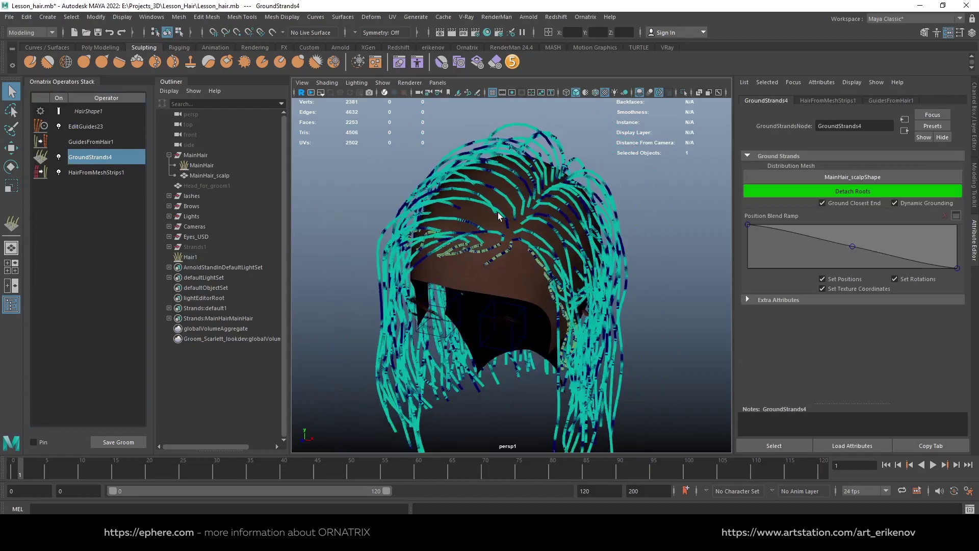
mouse_move(522, 245)
left_mouse_down("alt")
mouse_move(499, 225)
mouse_move(527, 229)
left_mouse_up("alt")
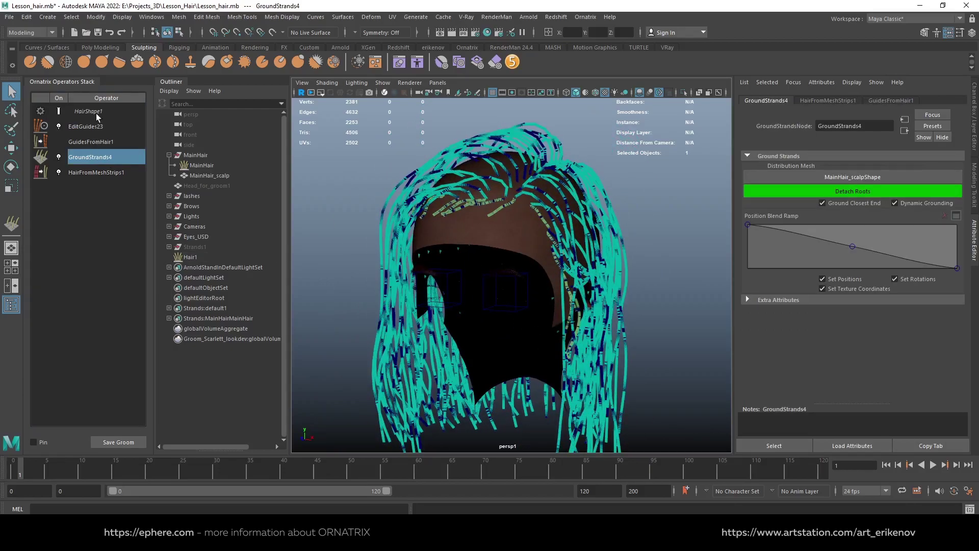
Inspect MainHair's operator stack, comparing HairFromGuides4, ChangeWidth_group2 and EditGuides22.
left_click(87, 127)
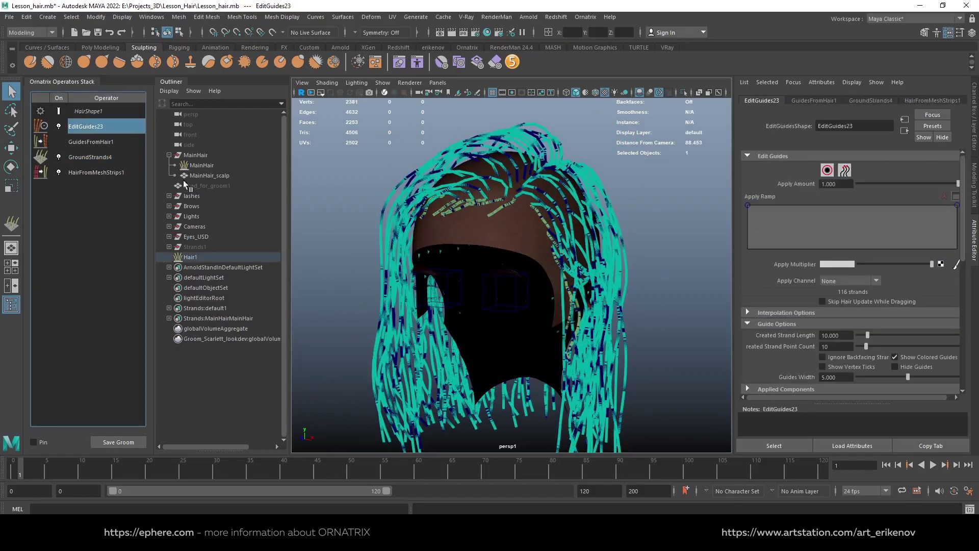
left_click(204, 166)
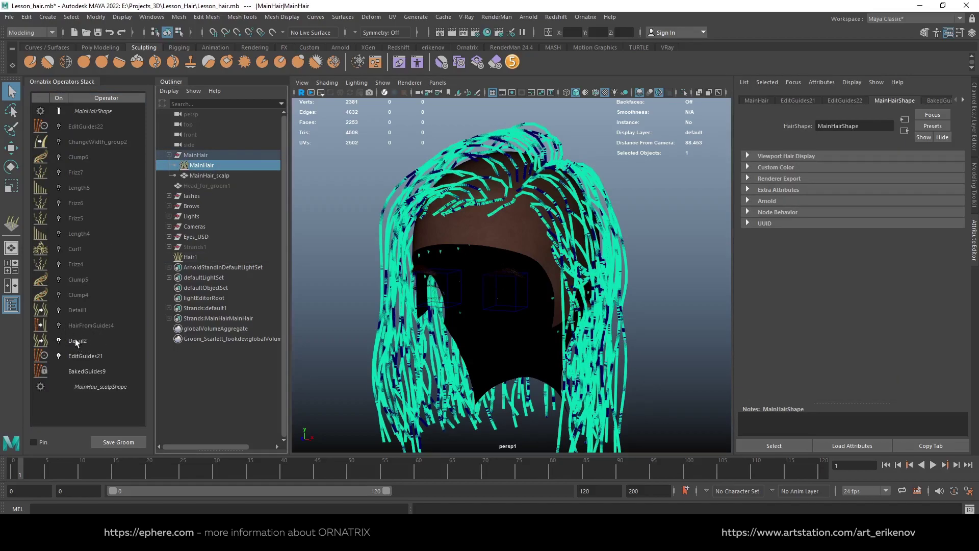
left_click(94, 327)
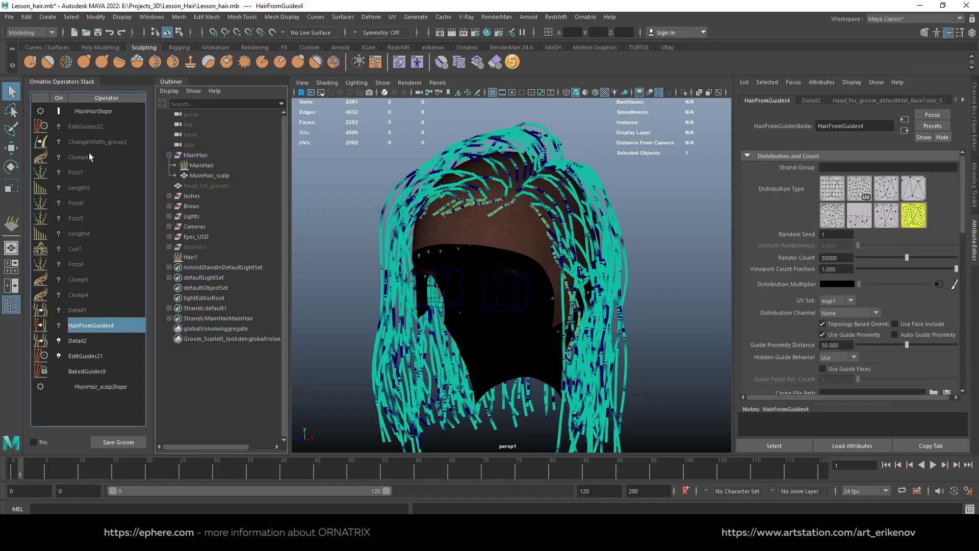
left_click(90, 143, "shift")
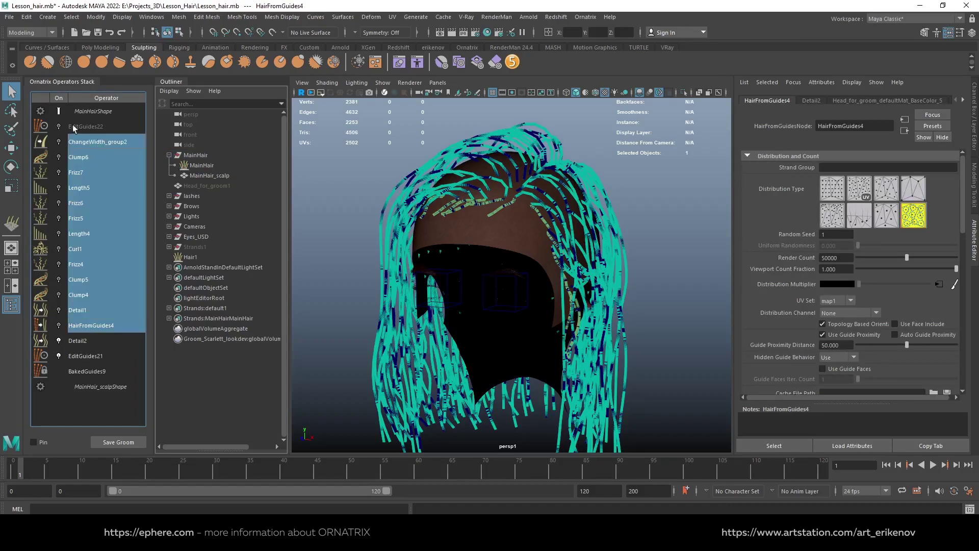
left_click(90, 127)
left_click(88, 327)
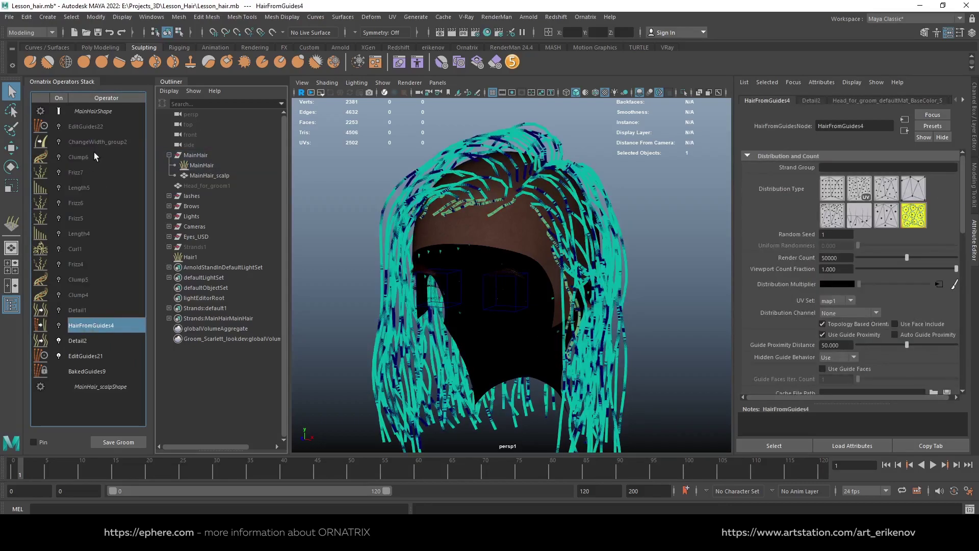
left_click(84, 127)
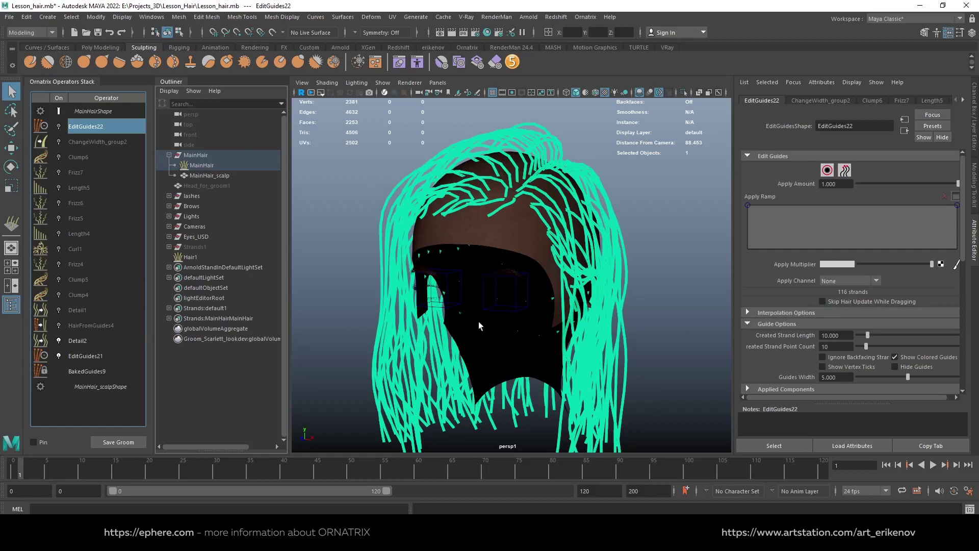
Copy MainHair's operators HairFromGuides4 through ChangeWidth_group2, then select Hair1.
left_click(89, 324)
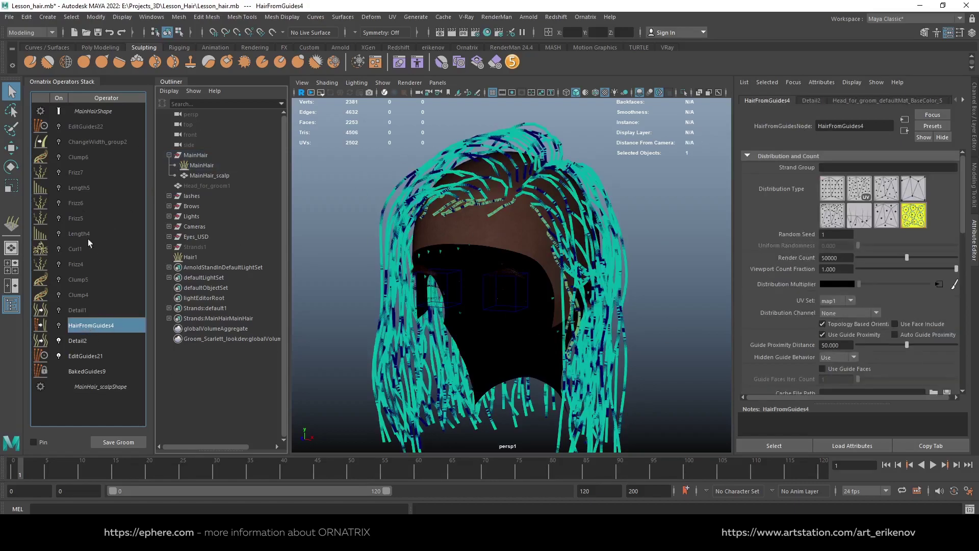
left_click(93, 142, "shift")
right_click(101, 139)
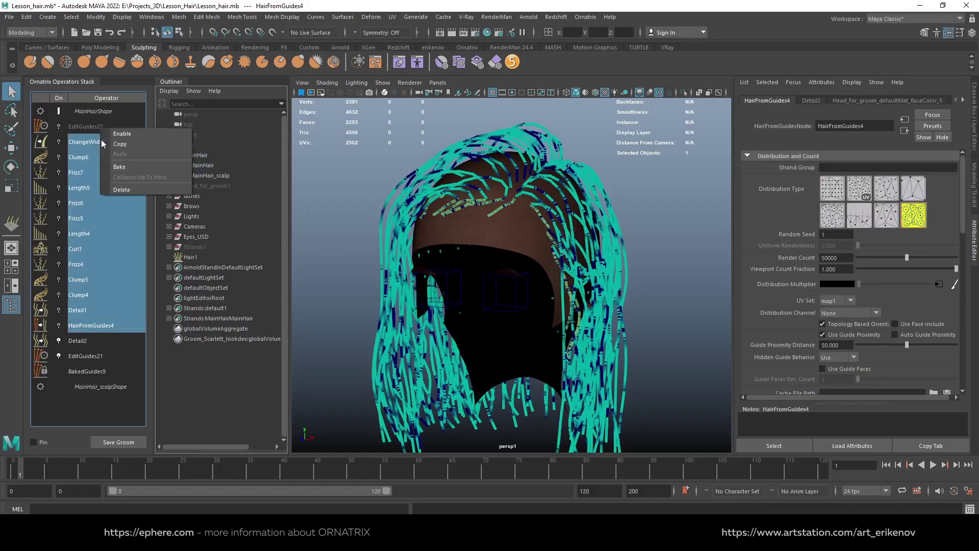
left_click(148, 143)
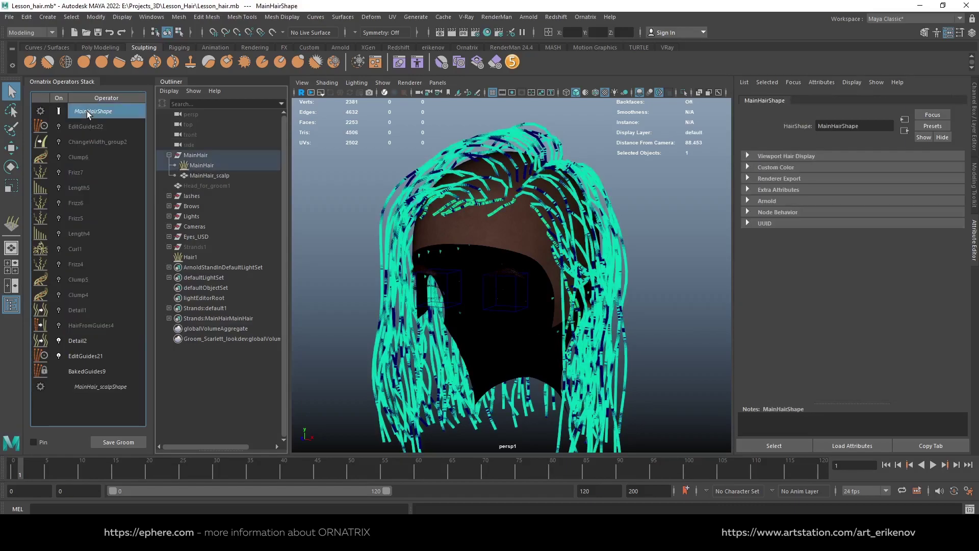
left_click(82, 115)
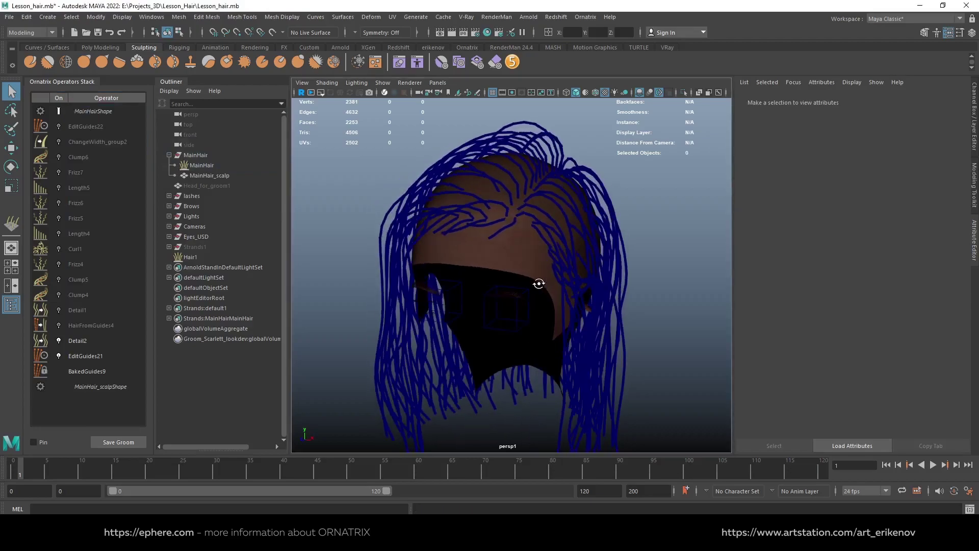
left_click(181, 258)
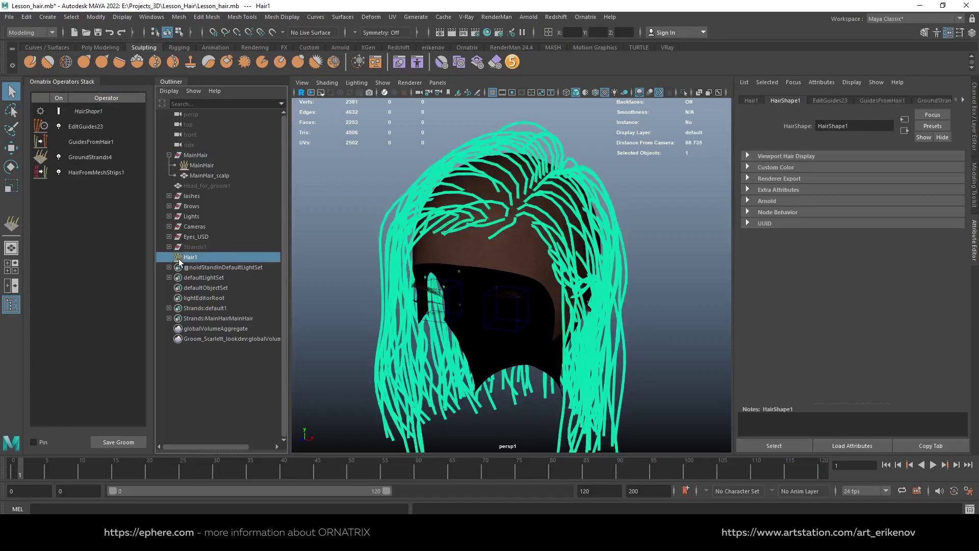
Paste the copied operators onto Hair1 above EditGuides23 and re-enable HairFromGuides5.
right_click(95, 124)
left_click(120, 157)
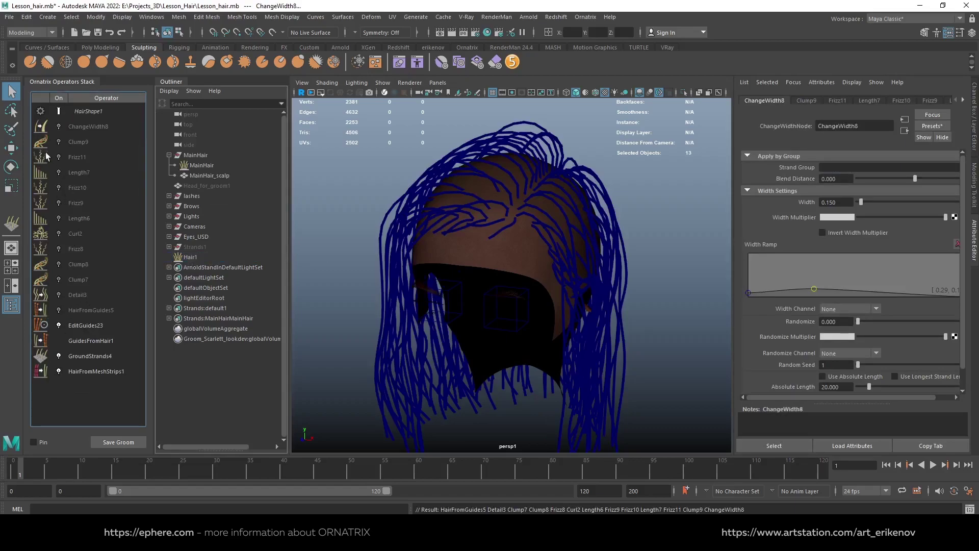
left_click(79, 309)
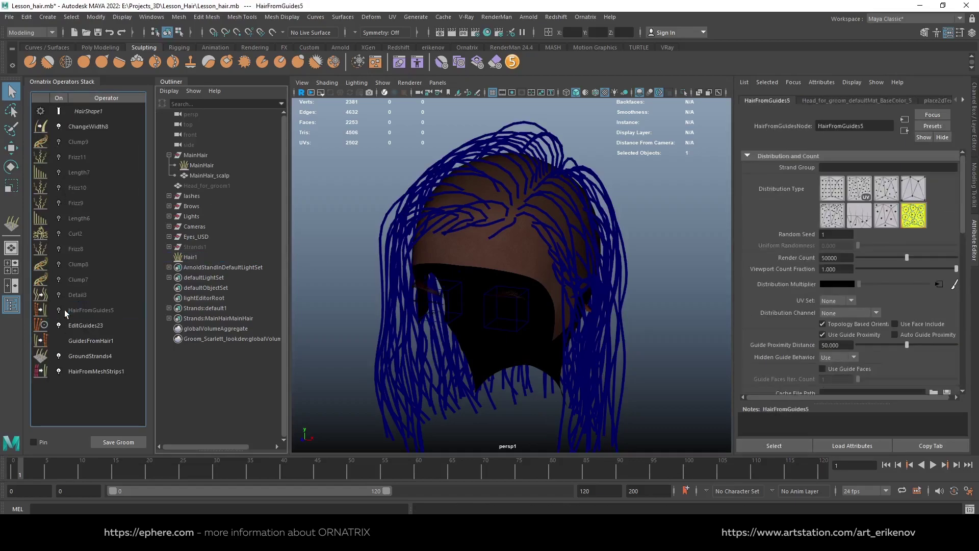
left_click(64, 310)
Turn on camera-facing normals for HairShape1 and bring up Assign New Material for it.
left_click(97, 112)
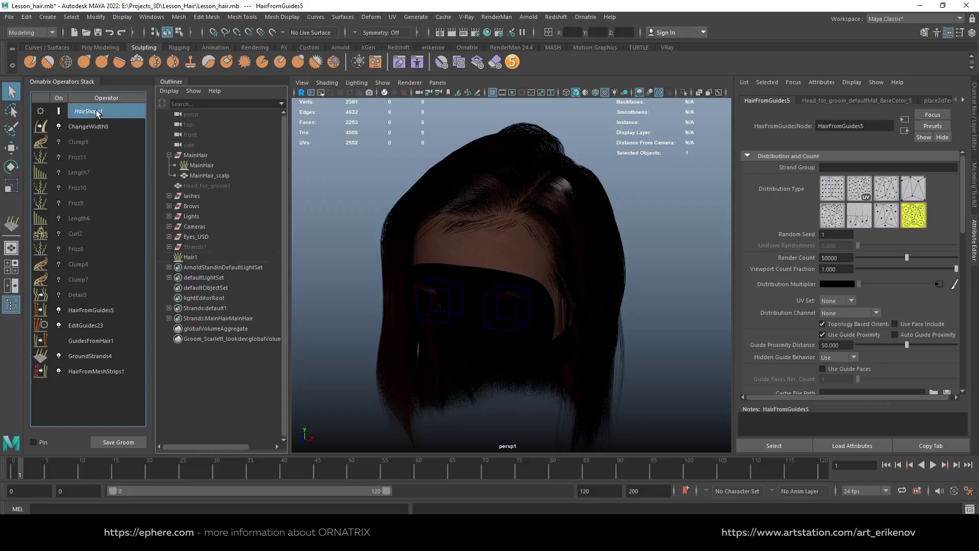
left_click(780, 155)
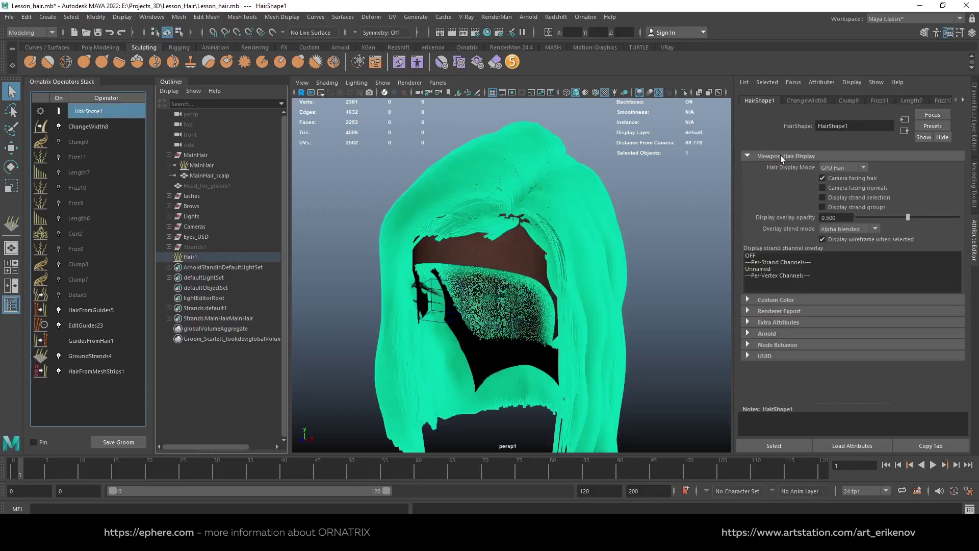
left_click(874, 189)
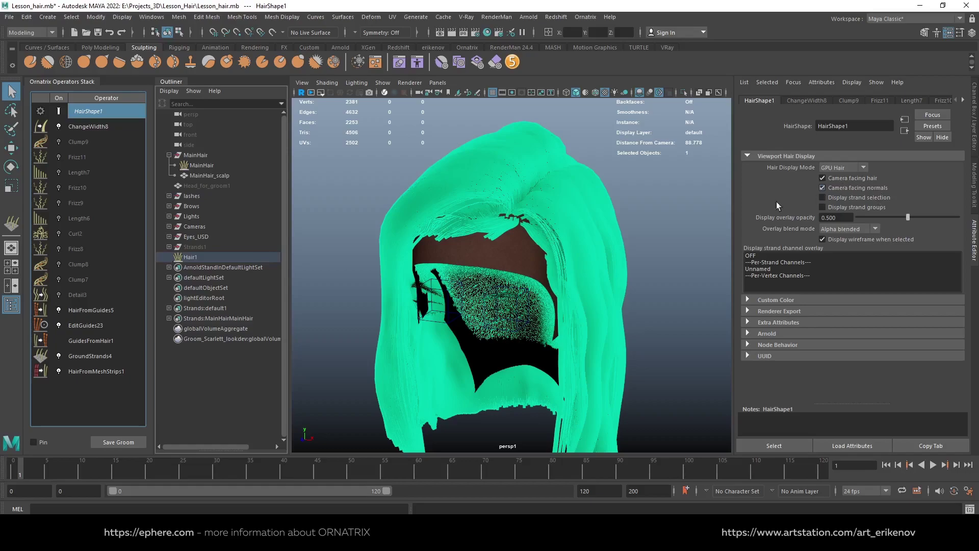
left_click(91, 310)
left_click_drag(549, 301, 506, 278, "alt")
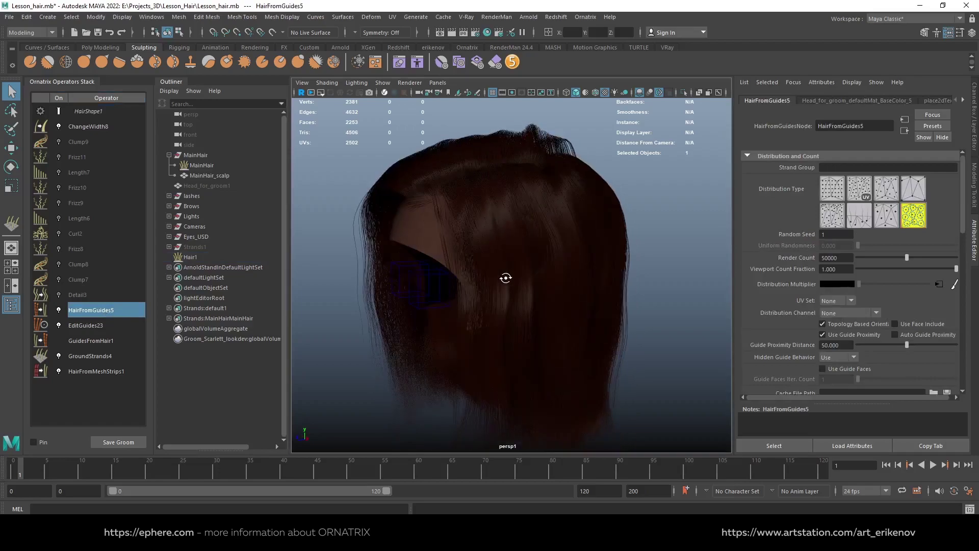
left_click(88, 112)
right_click_drag(497, 300, 490, 520)
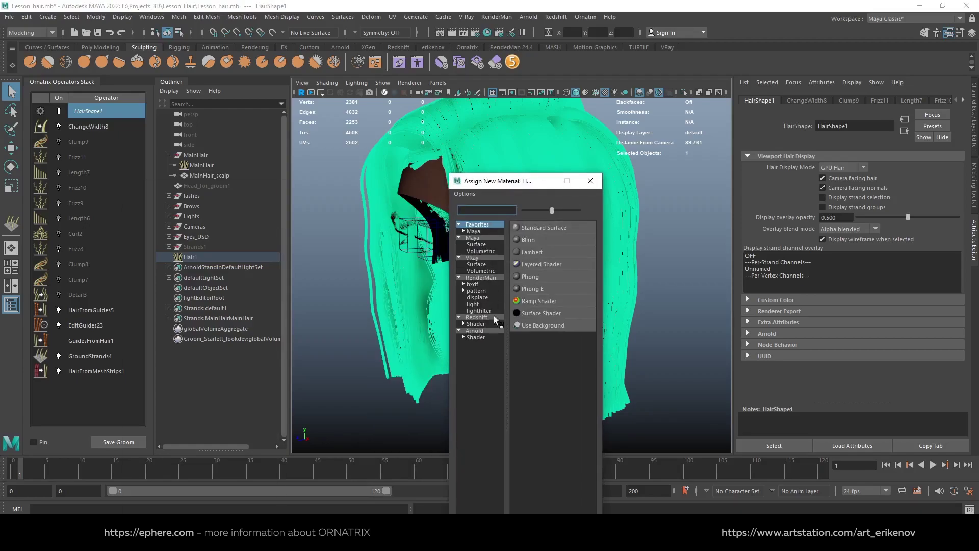
Create and assign a new Arnold aiStandardHair shader to Hair1.
left_click(476, 337)
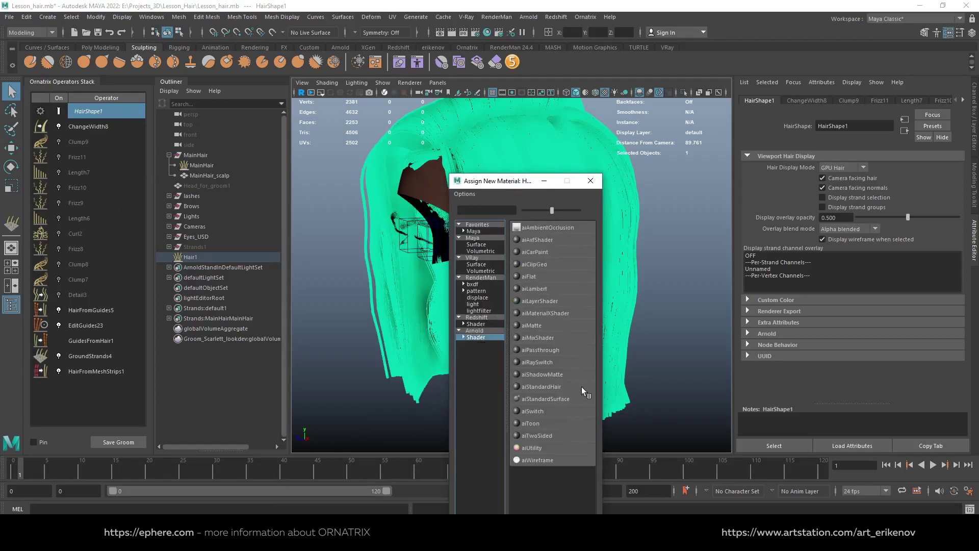
left_click(547, 386)
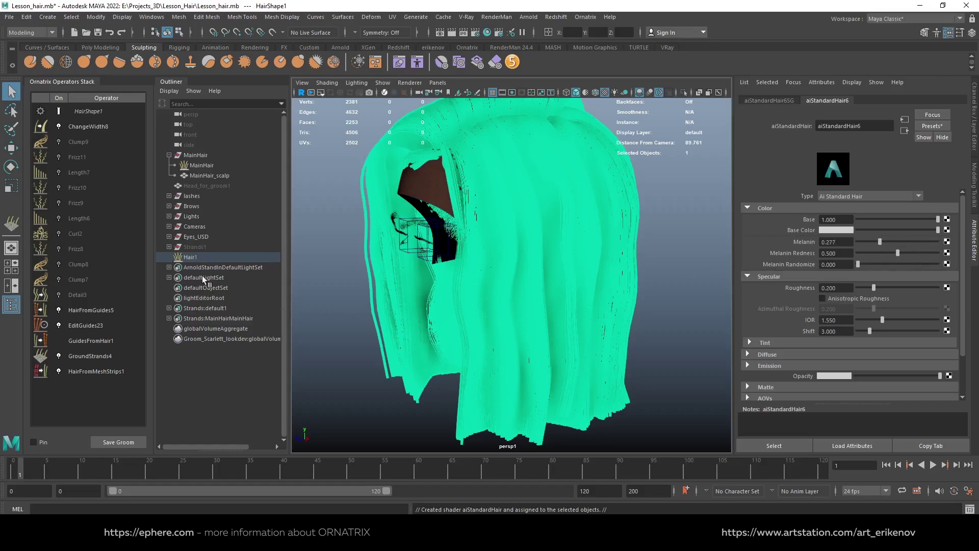
left_click(82, 186)
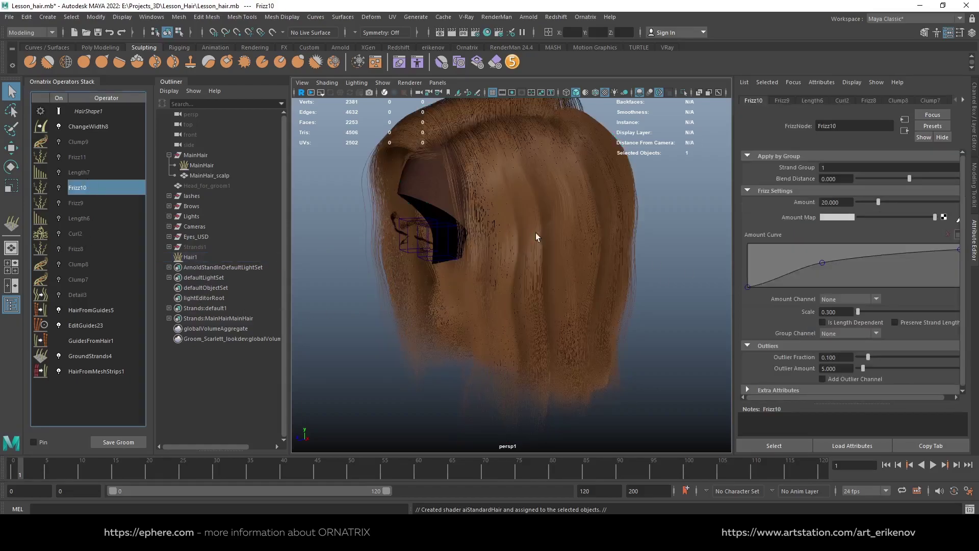
Set Detail3's View and Render Point Count to 30.
left_click_drag(536, 233, 546, 269, "alt")
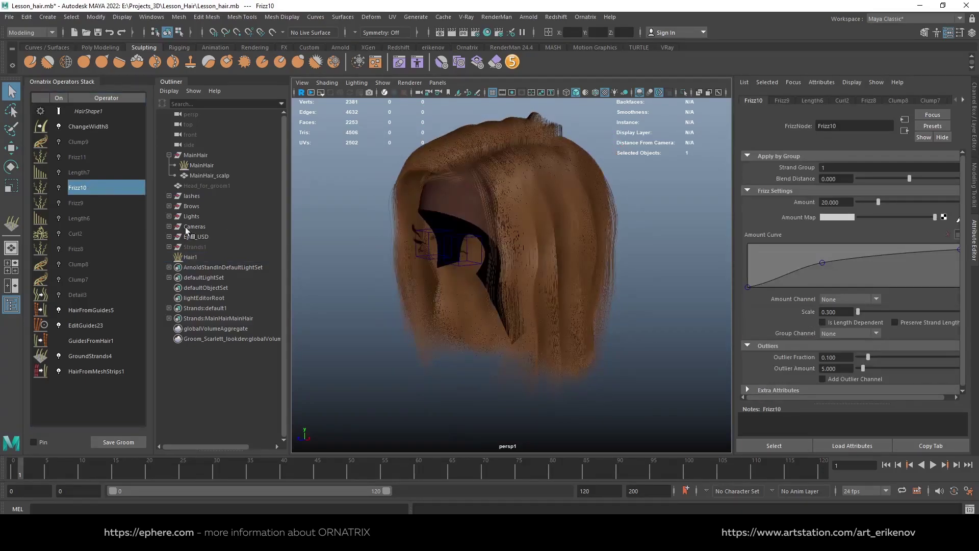
left_click(94, 294)
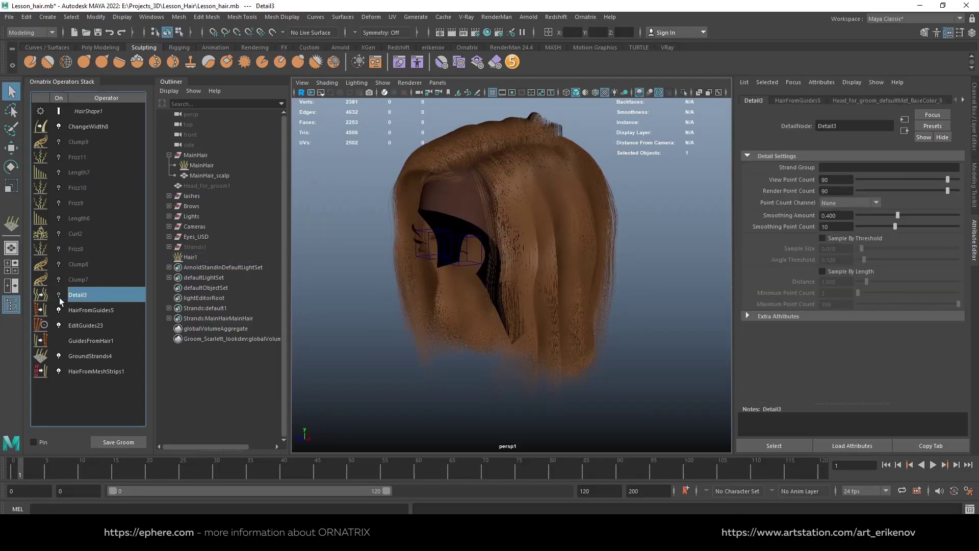
left_click(846, 179)
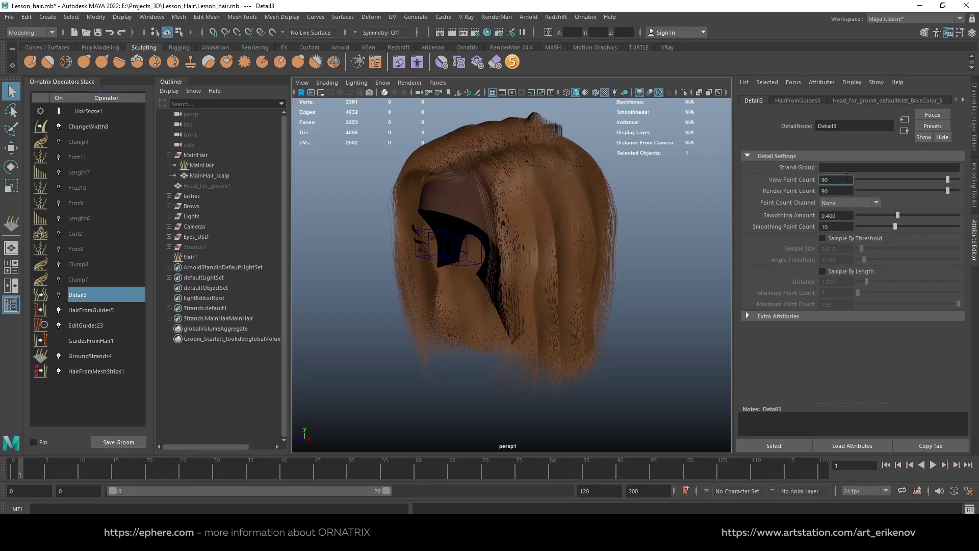
type("50")
key("Return")
type("30")
key("Return")
key("Tab")
type("30")
key("Return")
Re-enable the Clump8, Frizz8, Length6, Length7 and Clump9 operators.
left_click(72, 278)
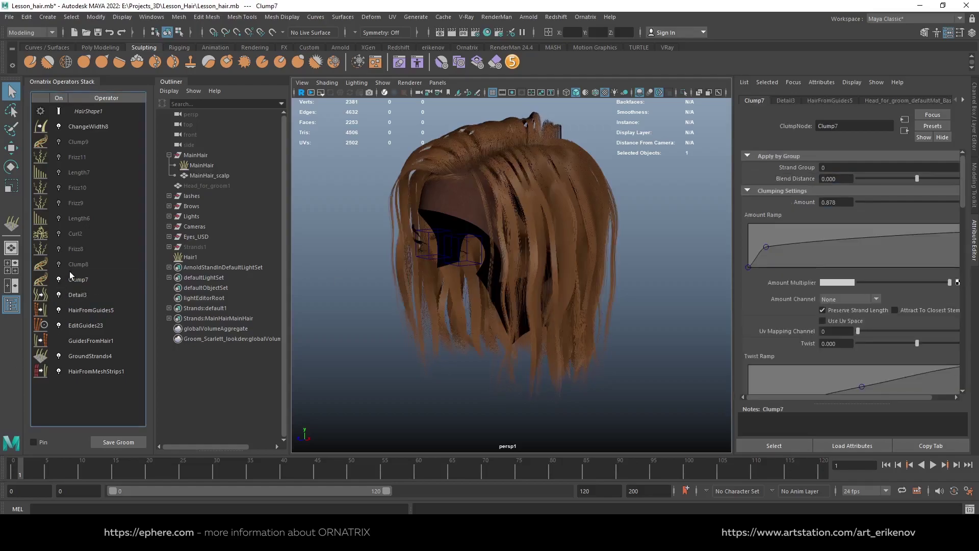
left_click(71, 264)
left_click(77, 279)
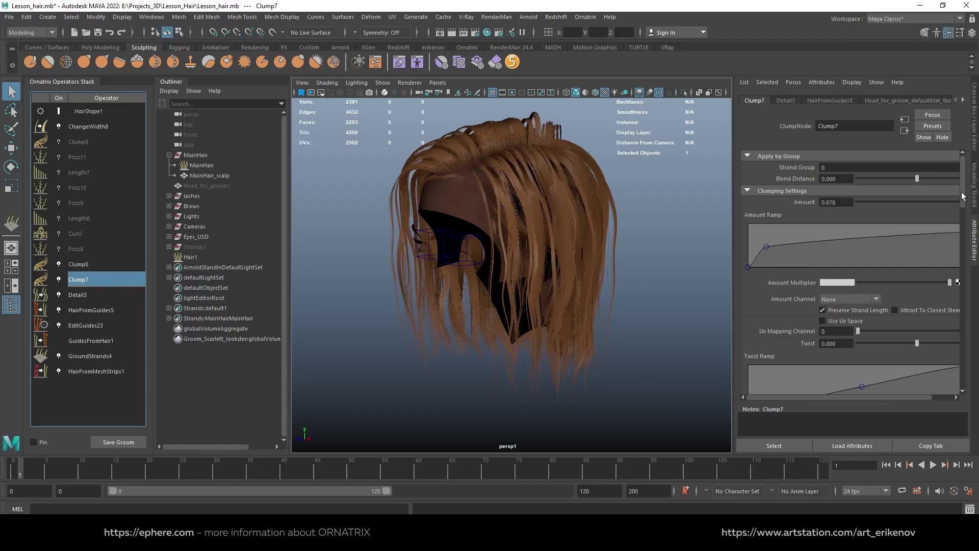
scroll(918, 229, "down", 5)
scroll(867, 280, "down", 5)
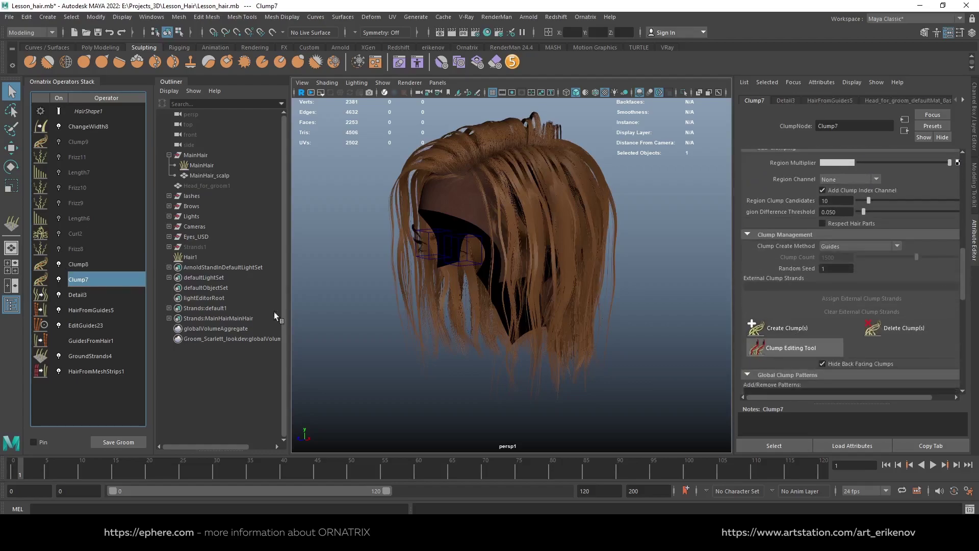
left_click(82, 264)
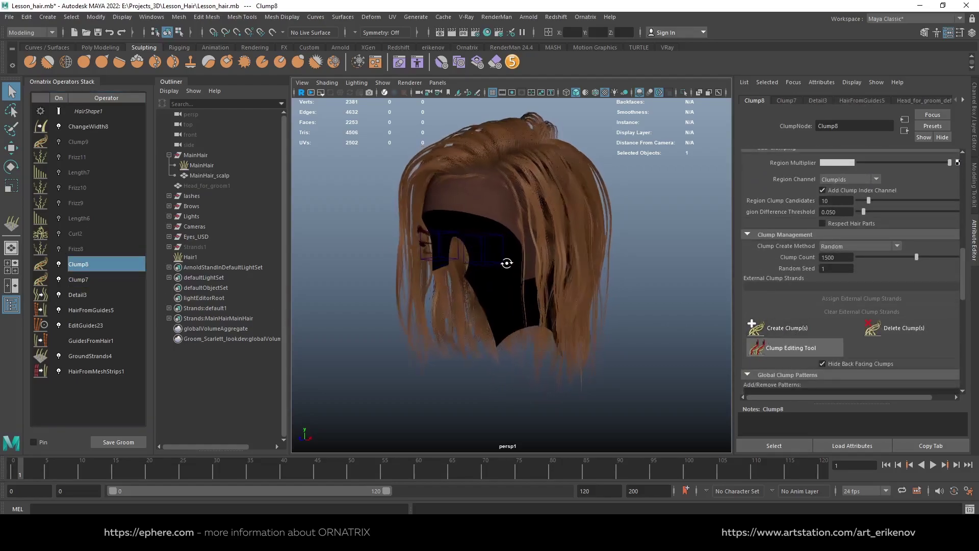
left_click(58, 250)
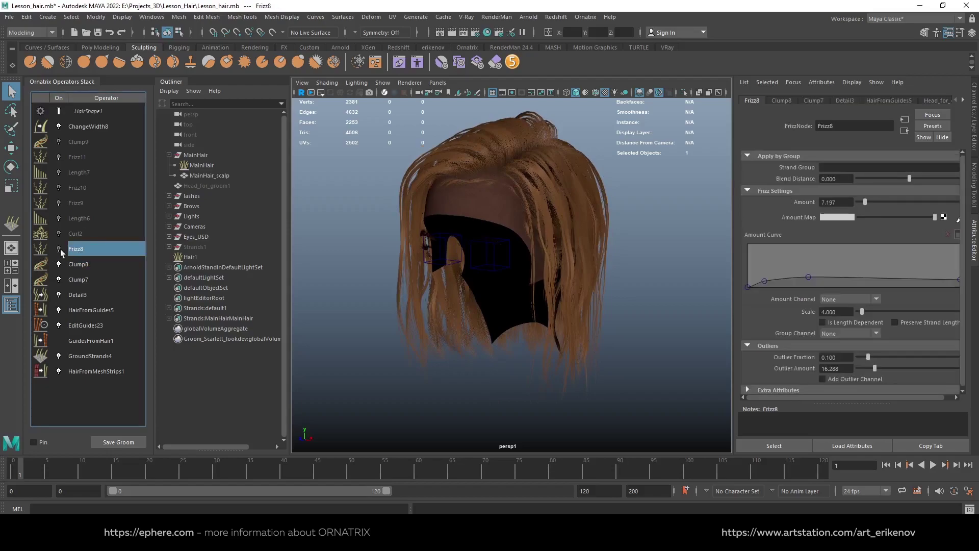
left_click(58, 249)
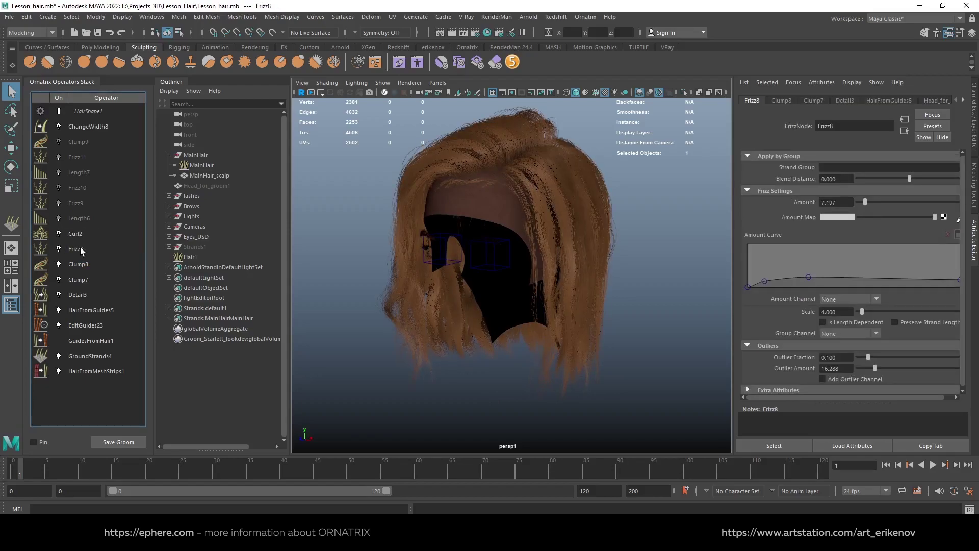
left_click(79, 218)
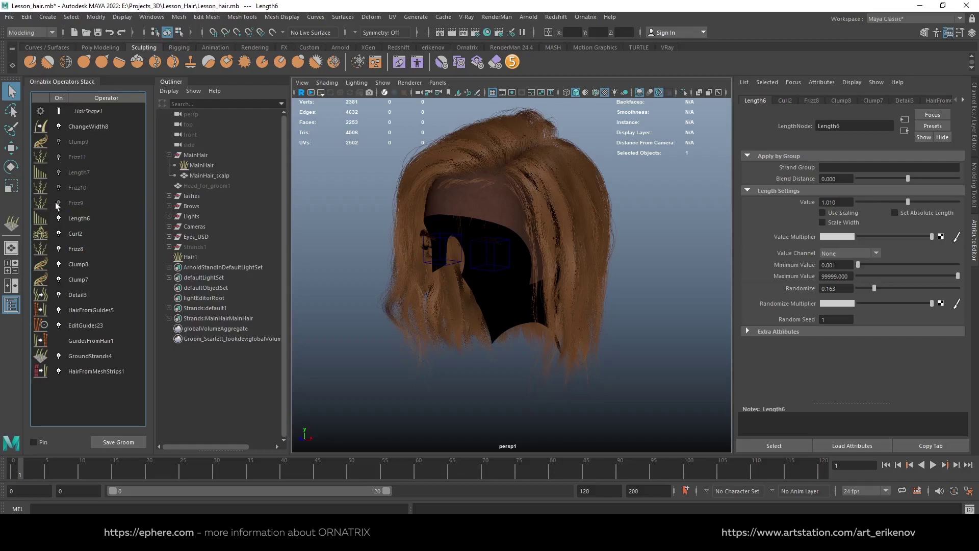
left_click(58, 173)
left_click(59, 142)
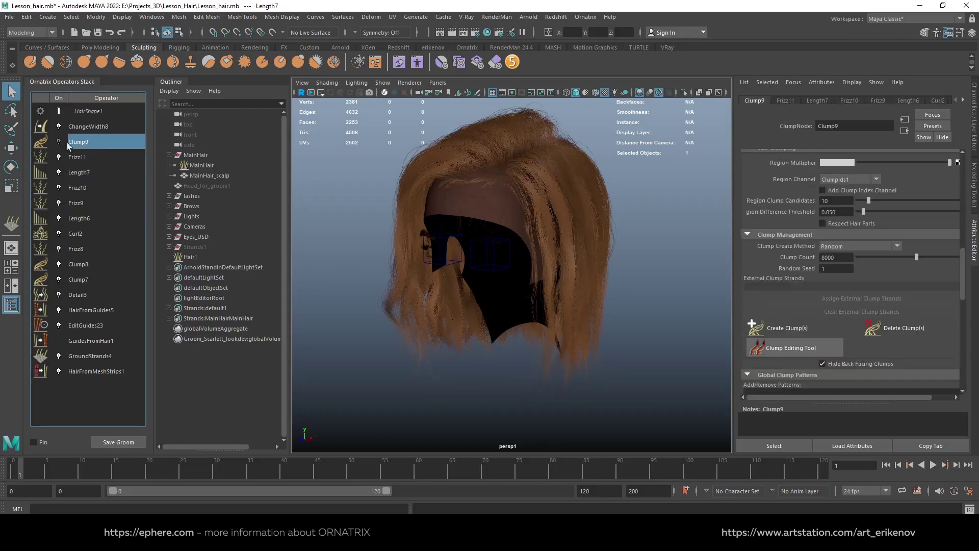
Hide the MainHair_scalp mesh.
left_click(842, 342)
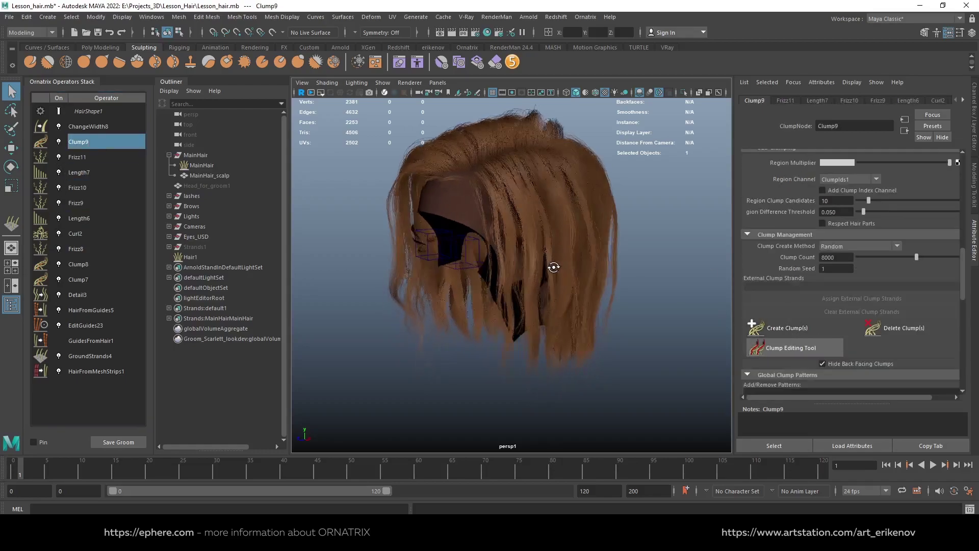
left_click(151, 17)
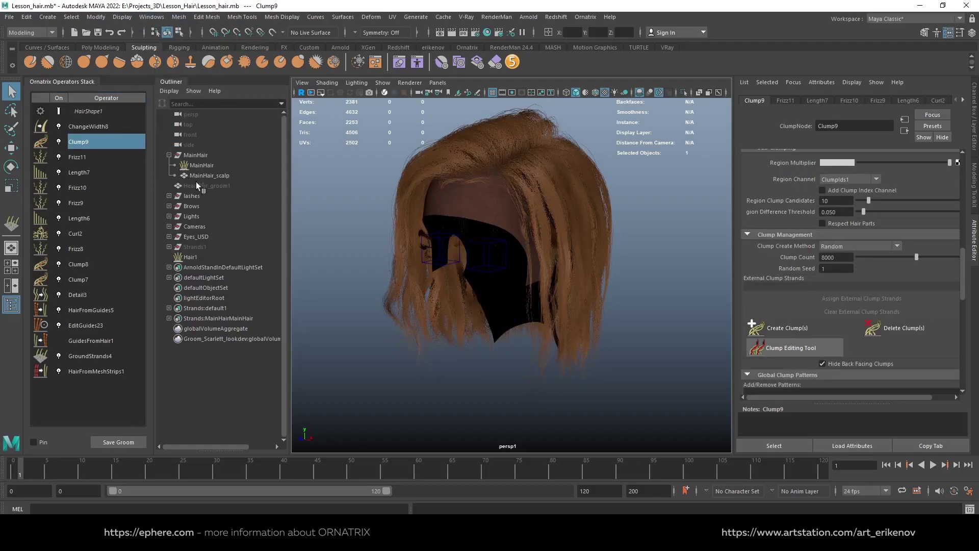
left_click(206, 174)
key("ctrl+h")
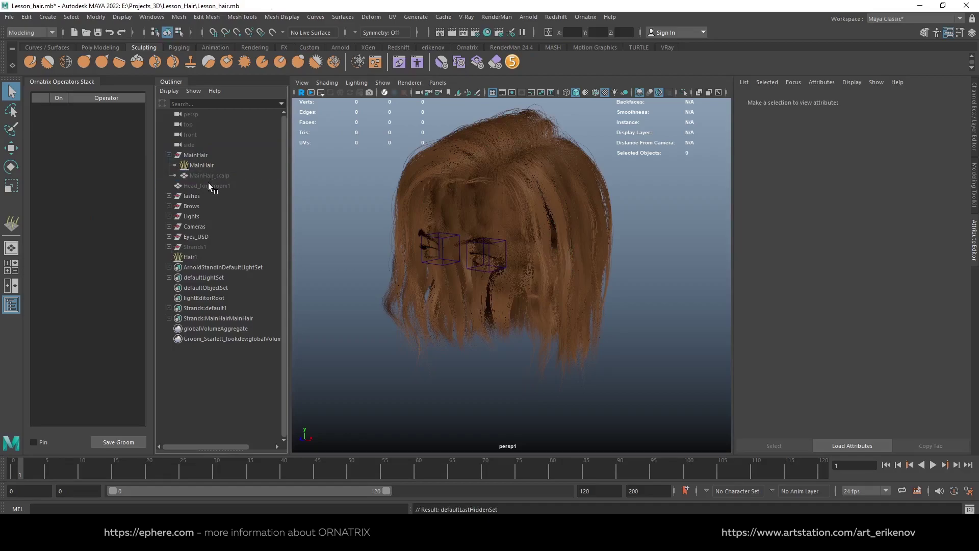
Unhide the Head_for_groom1 head mesh and clear the selection.
left_click(208, 185)
key("shift+h")
mouse_move(576, 298)
left_mouse_down("alt")
mouse_move(647, 316)
mouse_move(513, 313)
left_mouse_up("alt")
left_click(647, 316)
Orbit from a side profile to a frontal view of the face and expand Strands1.
scroll(550, 335, "down", 3)
middle_click_drag(550, 335, 561, 335, "alt")
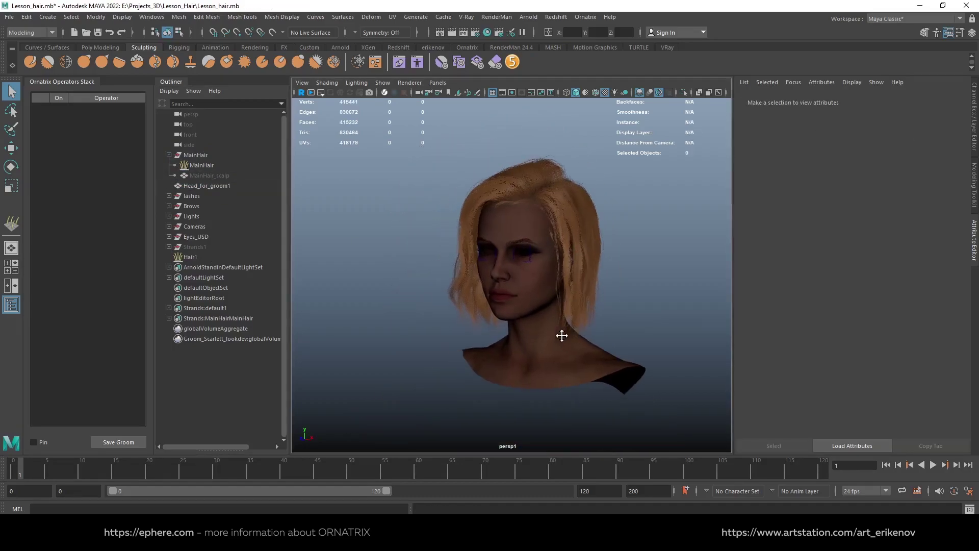
scroll(545, 347, "up", 2)
scroll(545, 306, "up", 2)
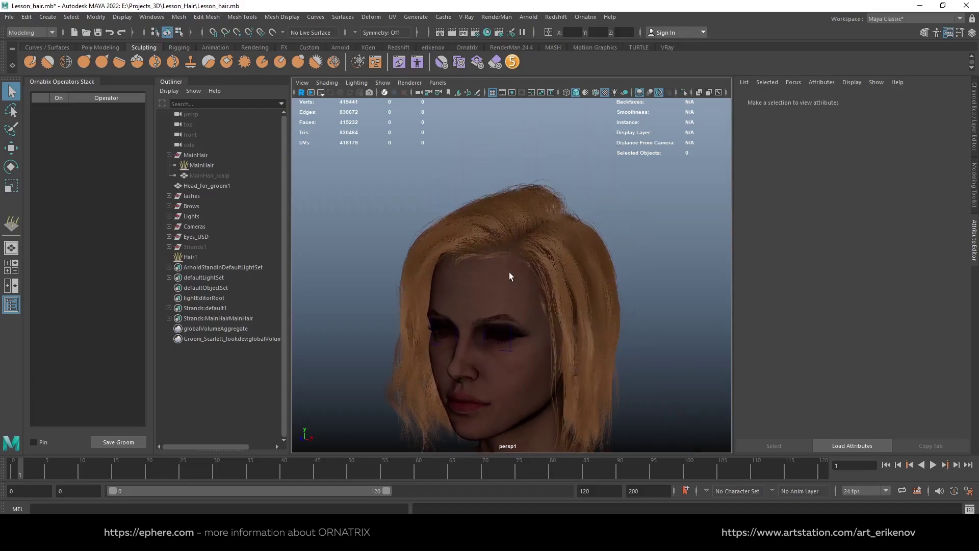
scroll(509, 271, "up", 4)
scroll(556, 339, "down", 2)
scroll(568, 349, "down", 2)
left_click_drag(546, 326, 660, 326, "alt")
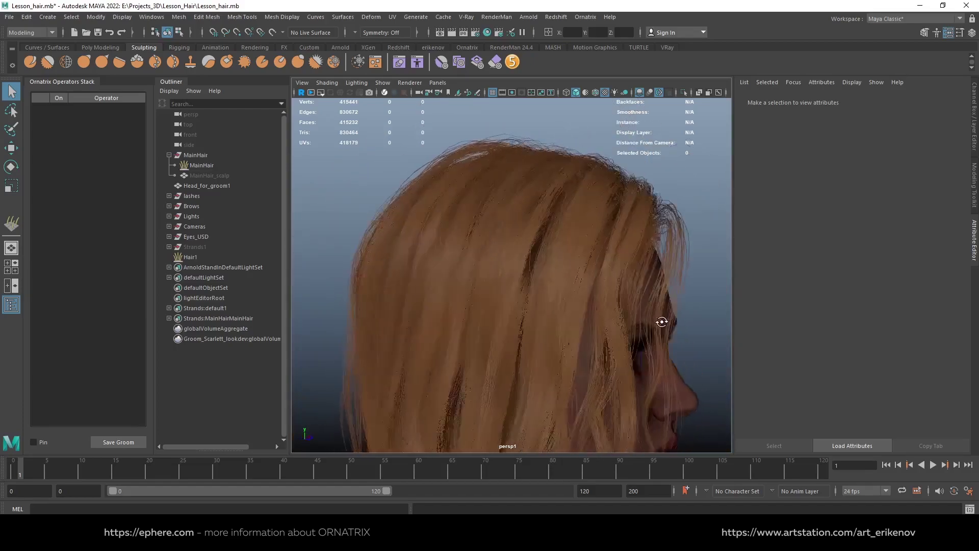
middle_click_drag(660, 326, 595, 356, "alt")
left_click_drag(594, 357, 548, 307, "alt")
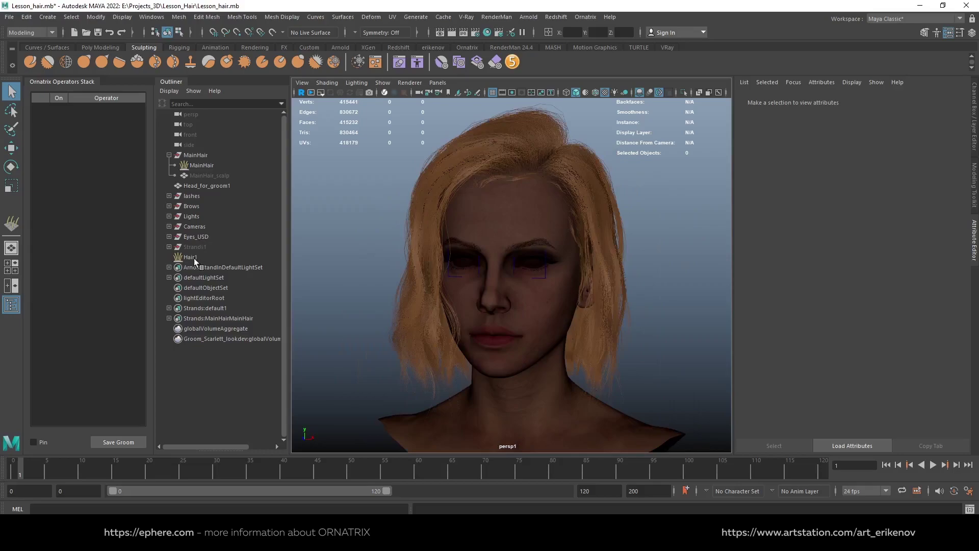
left_click(203, 247)
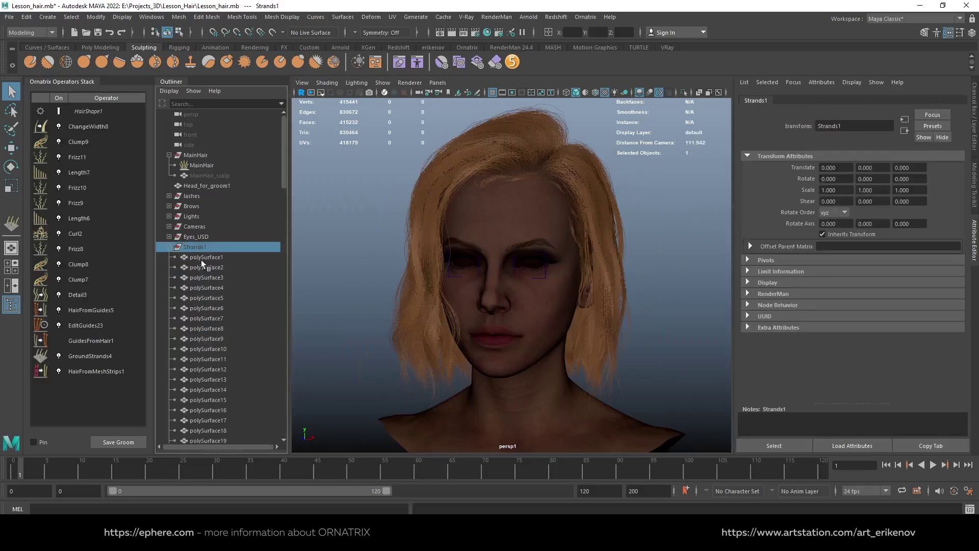
Reveal the Strands1 strip meshes and inspect them around the eye and hairline.
key("shift+h")
left_click_drag(635, 271, 597, 288, "alt")
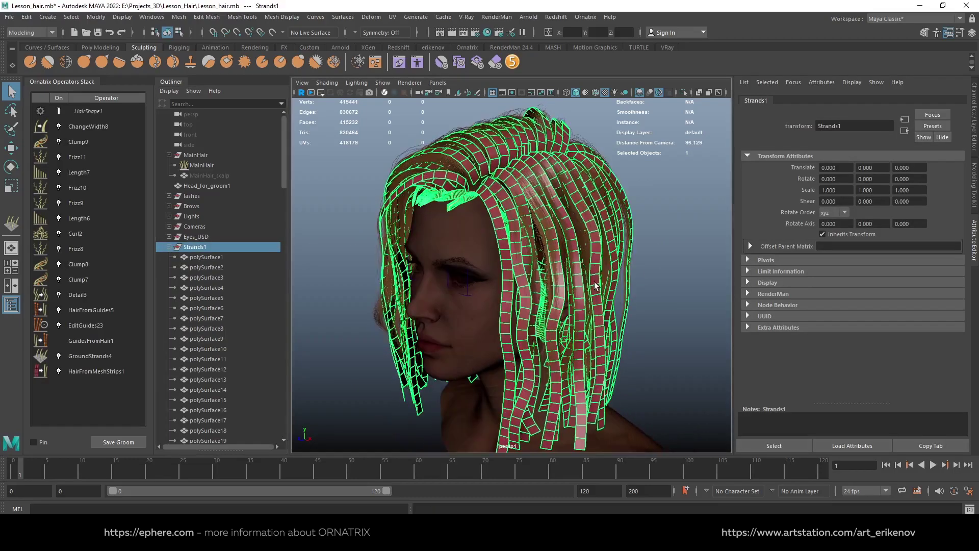
left_click(588, 261)
right_click_drag(443, 255, 506, 258, "alt")
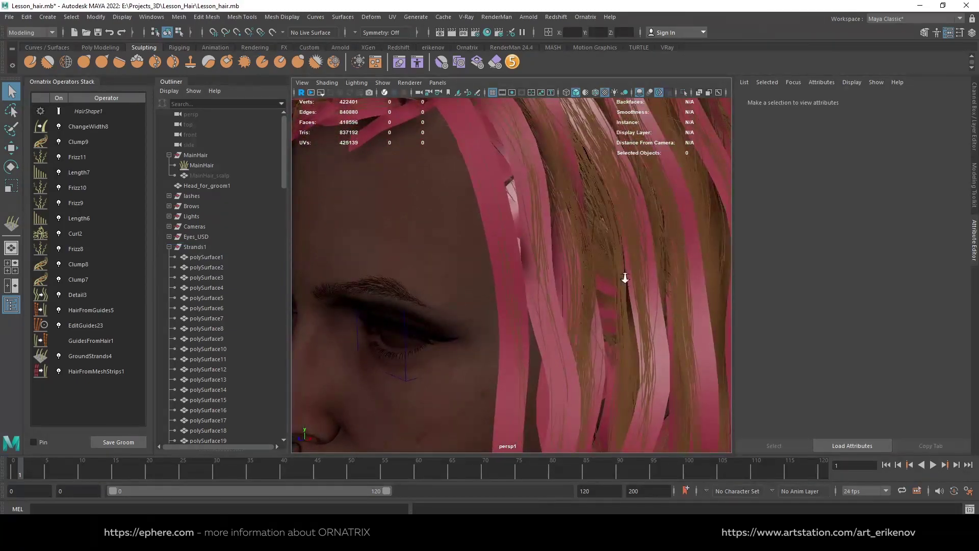
right_click_drag(625, 277, 606, 291, "alt")
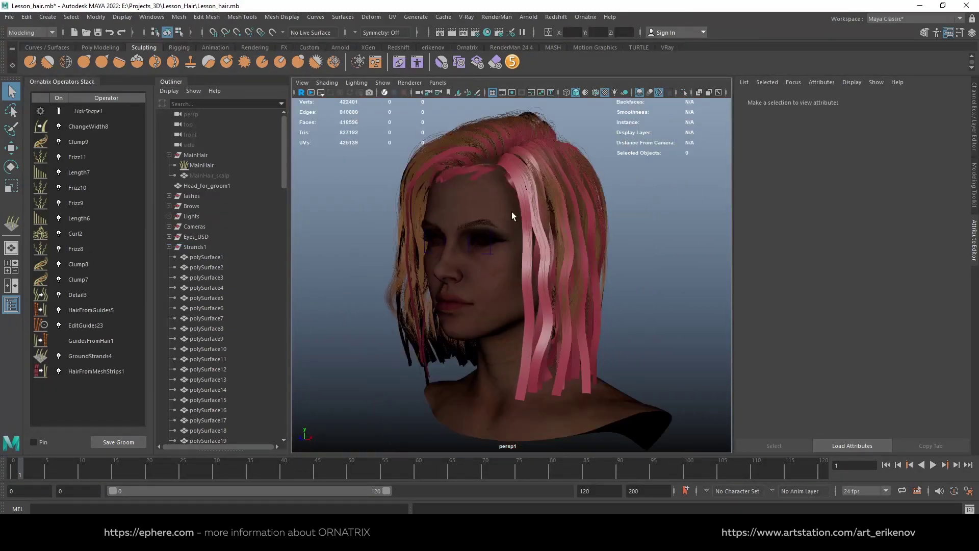
right_click_drag(477, 204, 509, 195, "alt")
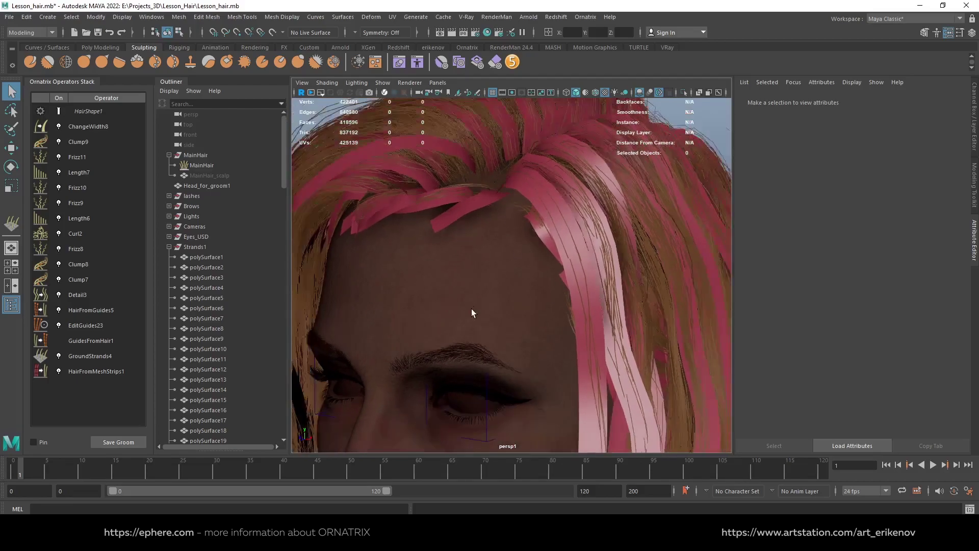
right_click_drag(476, 164, 466, 239, "alt")
mouse_move(467, 239)
left_mouse_down("alt")
mouse_move(512, 262)
mouse_move(480, 295)
mouse_move(479, 280)
mouse_move(559, 343)
left_mouse_up("alt")
mouse_move(559, 344)
right_mouse_down("alt")
mouse_move(607, 314)
mouse_move(362, 149)
right_mouse_up("alt")
Select the polySurface8 hair strip and examine it from the front and side profiles.
left_click(607, 285)
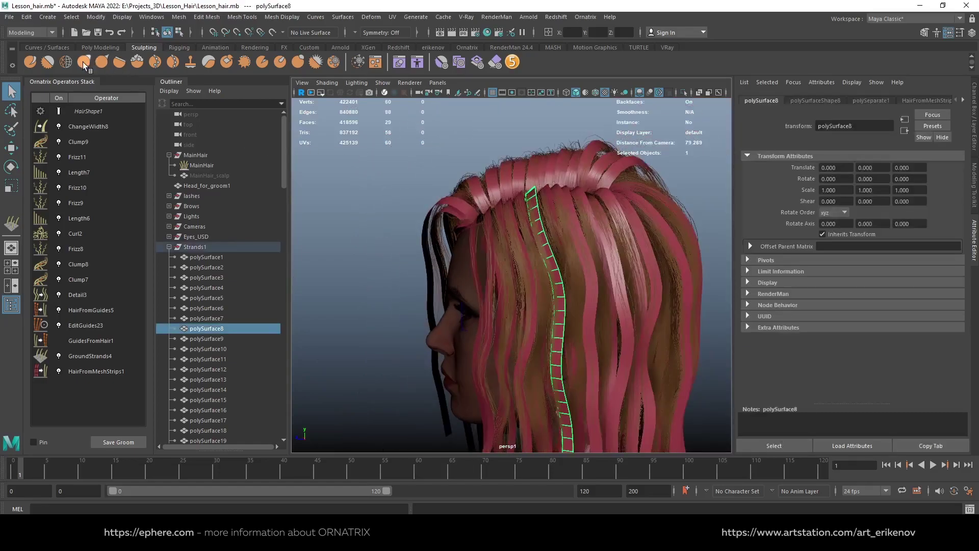
key("3")
mouse_move(612, 285)
left_mouse_down("alt")
mouse_move(540, 262)
mouse_move(634, 264)
mouse_move(567, 212)
mouse_move(592, 175)
mouse_move(491, 209)
mouse_move(570, 222)
left_mouse_up("alt")
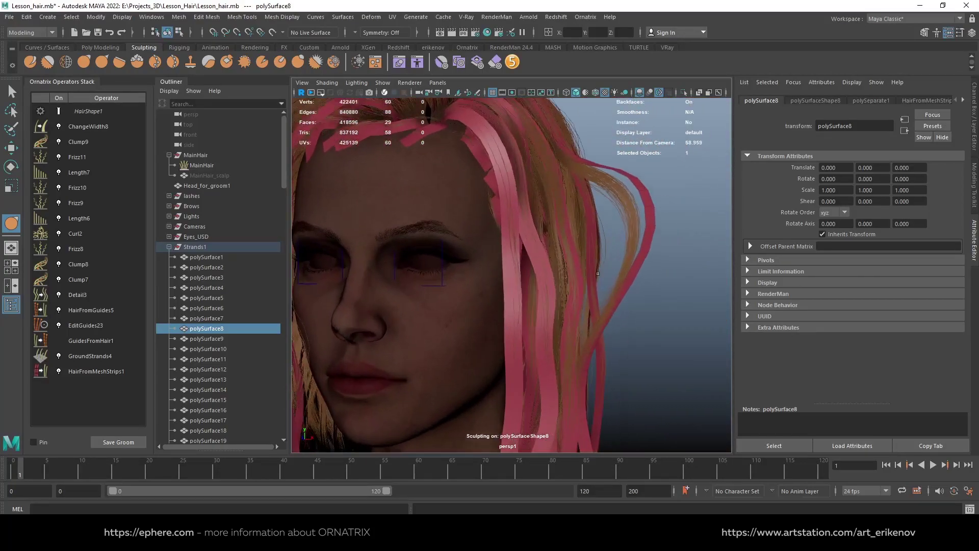
mouse_move(570, 223)
left_mouse_down()
mouse_move(581, 135)
mouse_move(510, 133)
left_mouse_up()
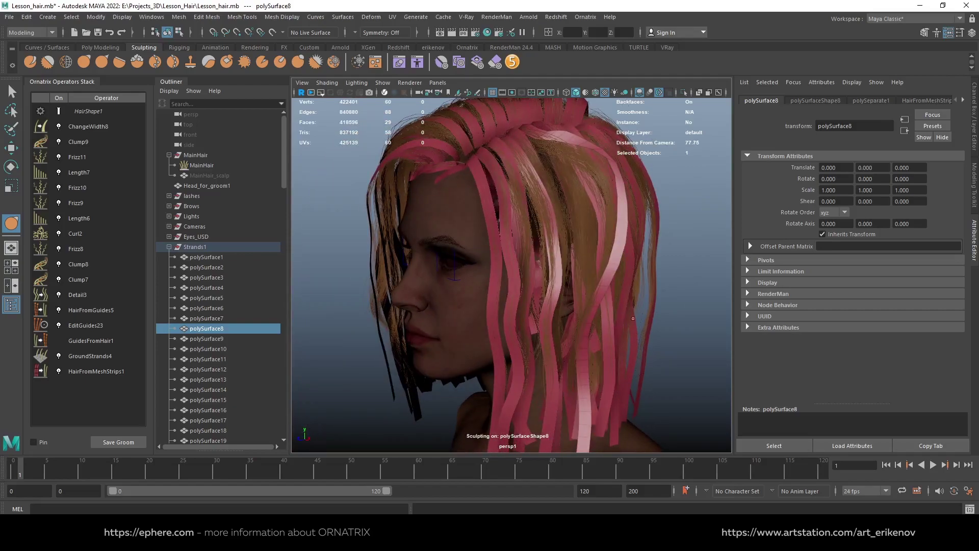
scroll(633, 318, "down", 3)
mouse_move(633, 318)
left_mouse_down("alt")
mouse_move(575, 242)
mouse_move(586, 241)
left_mouse_up("alt")
mouse_move(645, 232)
left_mouse_down("alt")
mouse_move(557, 236)
mouse_move(555, 287)
left_mouse_up("alt")
Return to plain object selection and select the polySurface9 hair strip.
key("q")
scroll(512, 276, "up", 5)
scroll(502, 228, "up", 2)
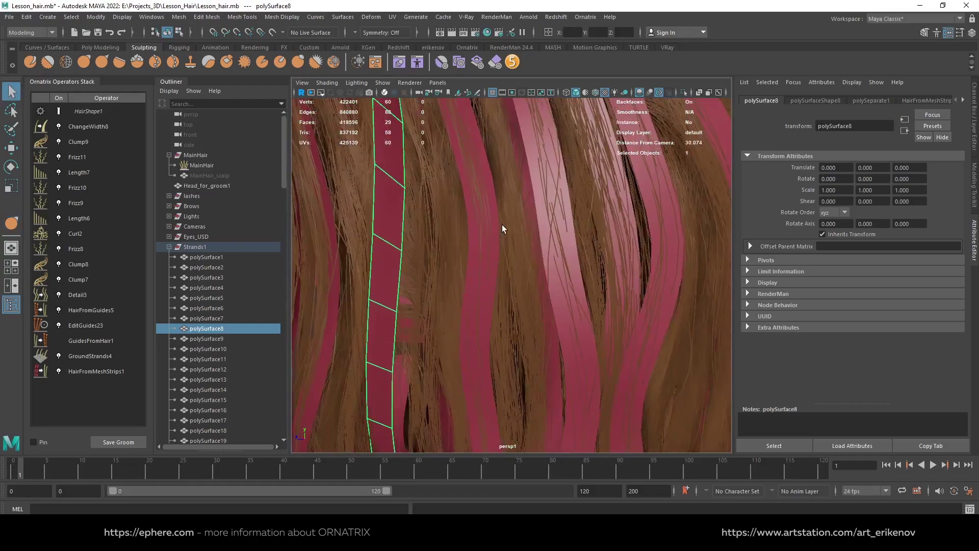
left_click(495, 210)
scroll(463, 235, "down", 6)
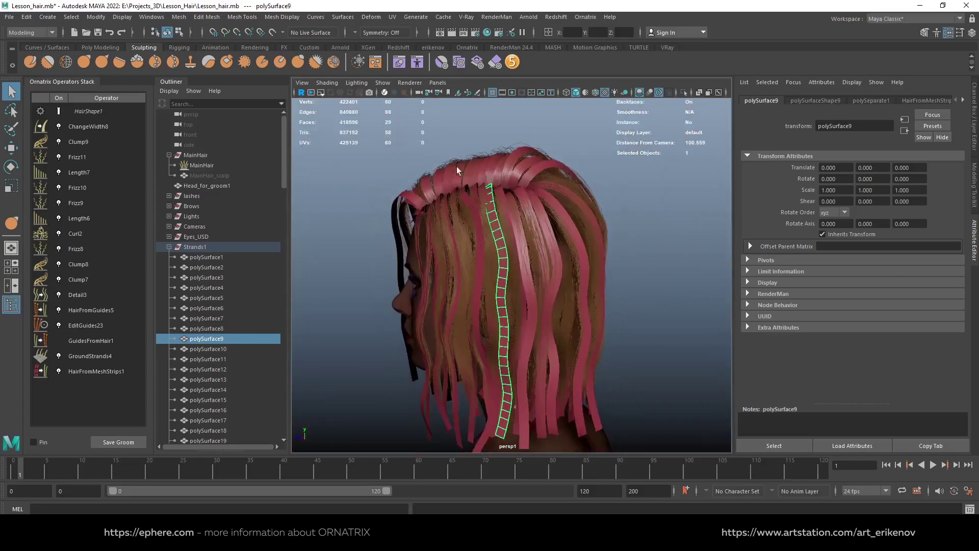
Isolate the polySurface9 strand and frame it in a maximized front view.
left_click(682, 93)
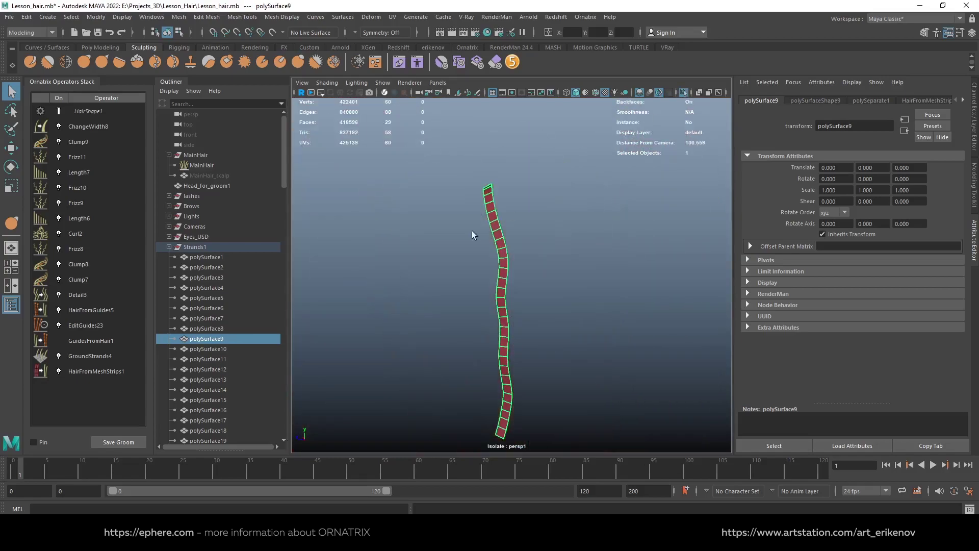
left_click_drag(472, 230, 469, 255, "alt")
key("space")
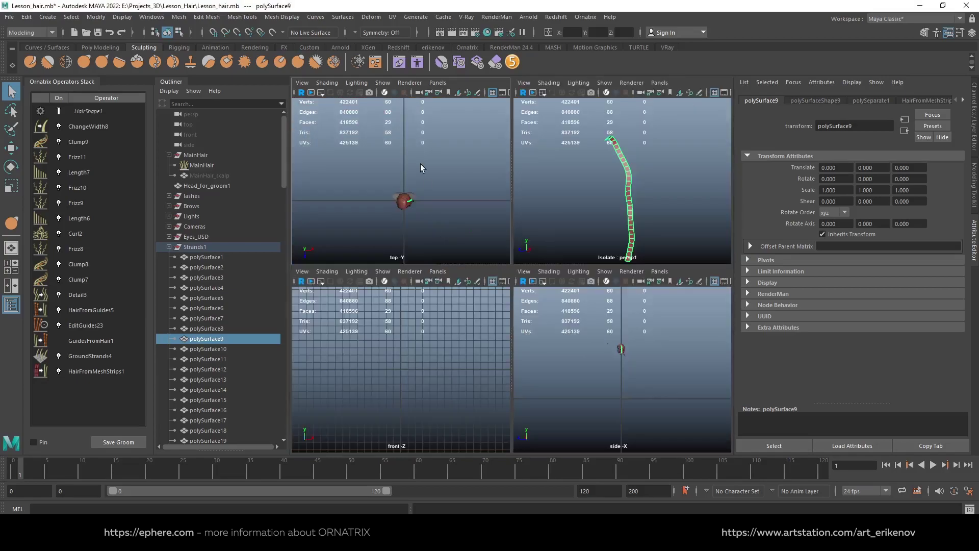
key("space")
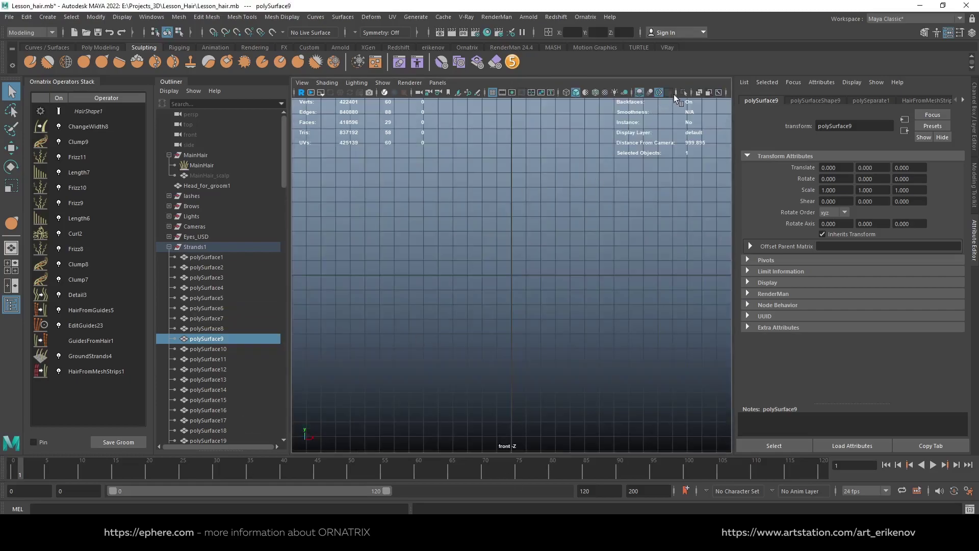
left_click(683, 92)
key("f")
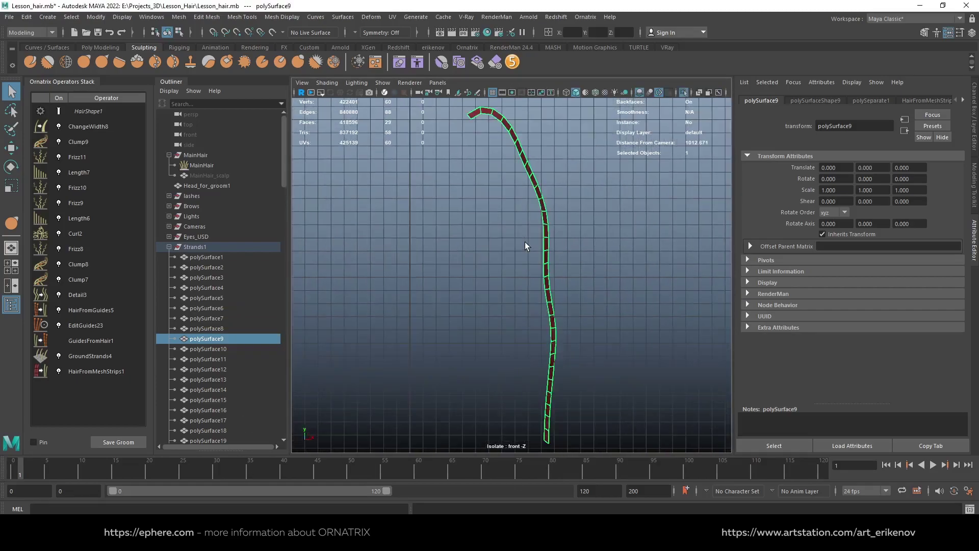
Switch the menu set to Rigging and look through the Deform menu.
left_click(23, 34)
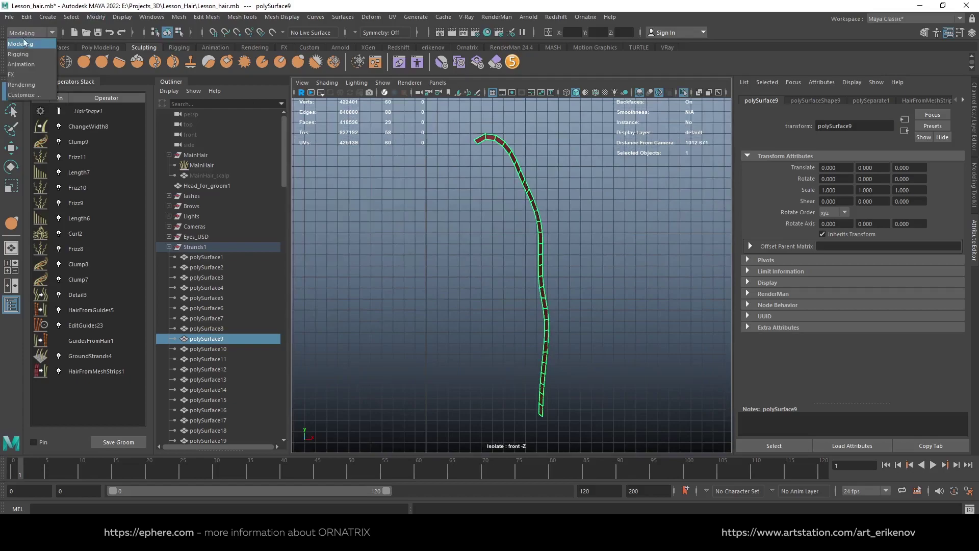
left_click(25, 53)
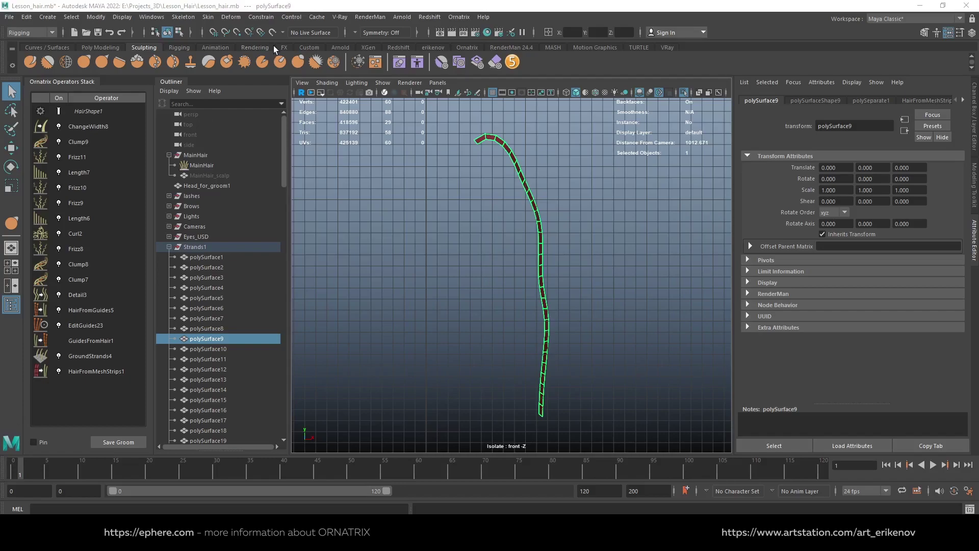
left_click(236, 18)
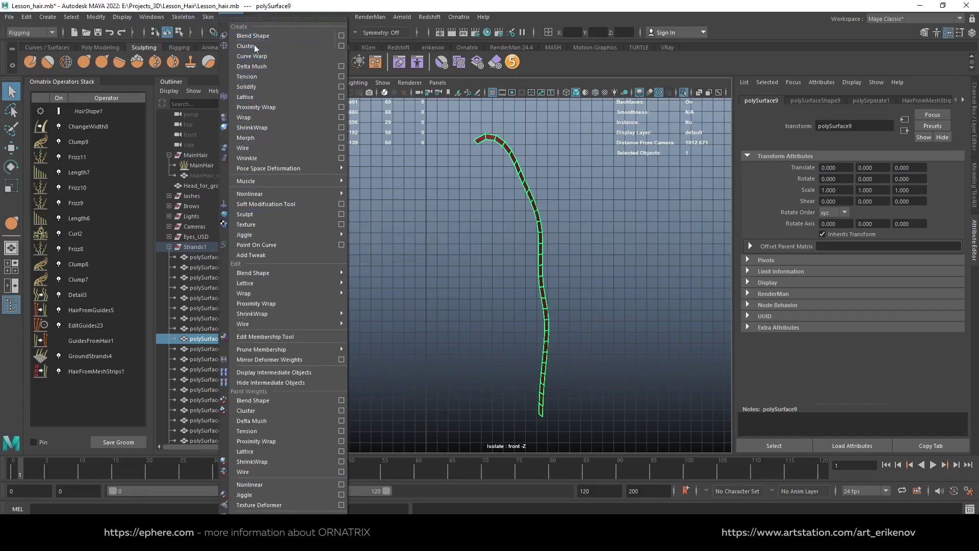
left_click(204, 26)
Draw a ten-joint chain, joint1 to joint10, along the polySurface9 strip in the front view.
left_click(182, 17)
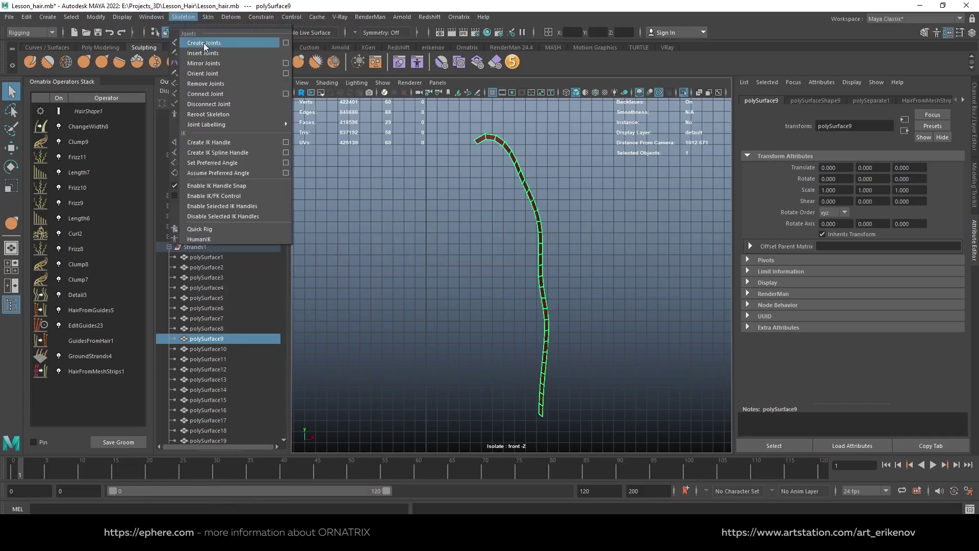
left_click(203, 43)
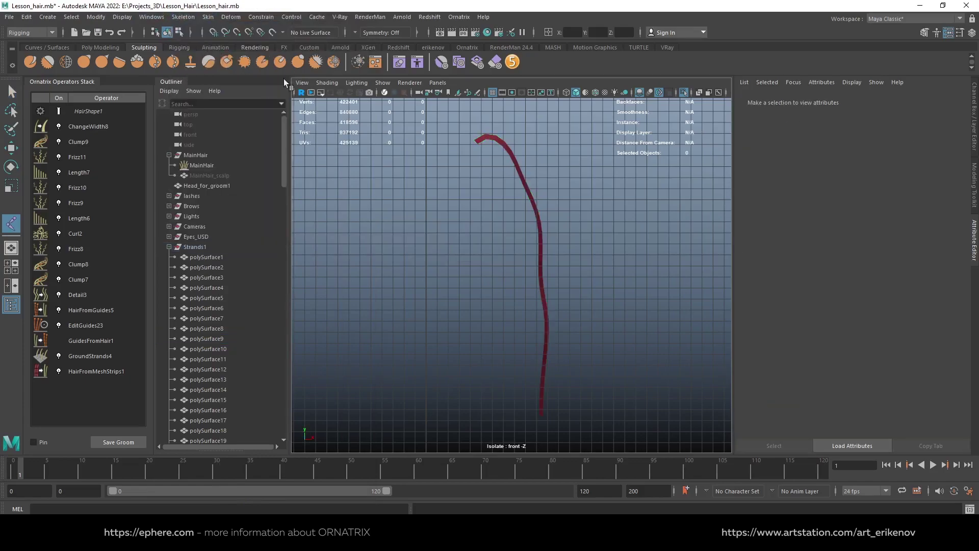
left_click(476, 142)
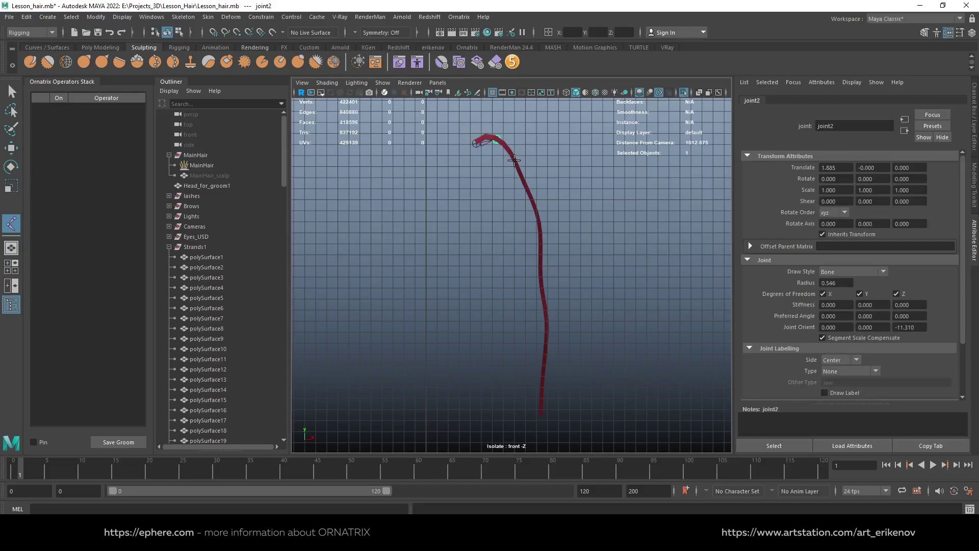
left_click(514, 161)
left_click(526, 186)
left_click(537, 216)
left_click(538, 264)
left_click(544, 294)
left_click(546, 338)
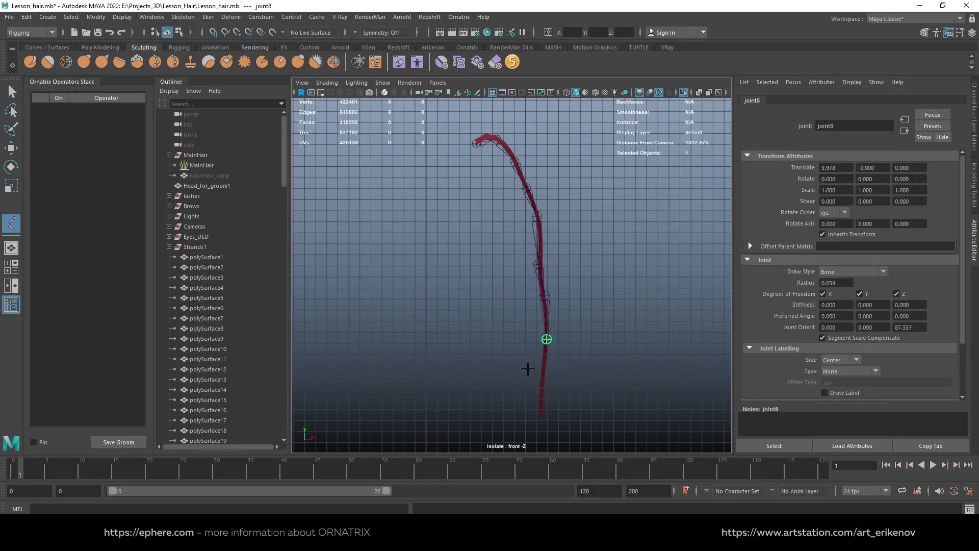
left_click(542, 389)
left_click(542, 416)
key("space")
key("space")
key("q")
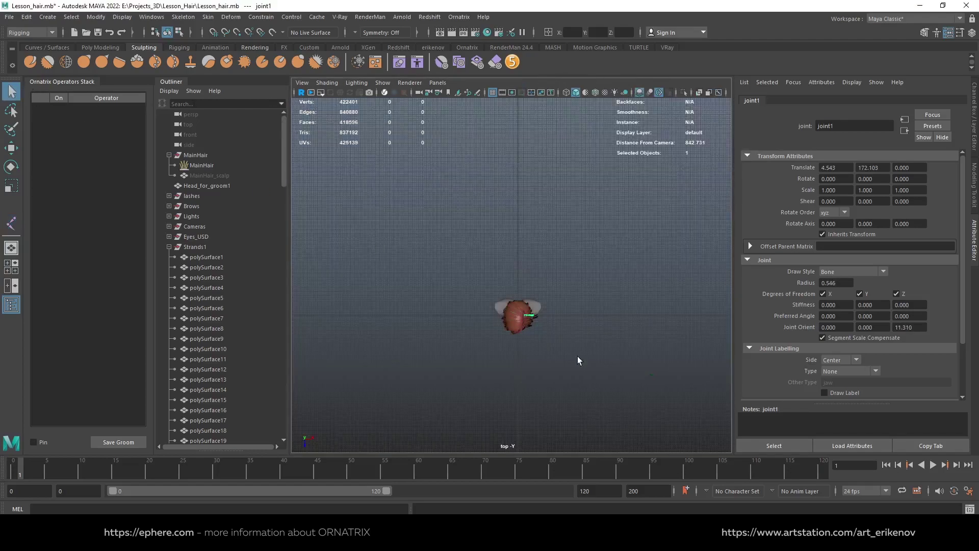
key("space")
key("space")
Move joint2 through joint5 into the curving polySurface9 strip in the isolated perspective view.
mouse_move(610, 217)
left_mouse_down("alt")
mouse_move(551, 280)
mouse_move(503, 233)
mouse_move(541, 300)
mouse_move(547, 229)
mouse_move(487, 243)
left_mouse_up("alt")
key("w")
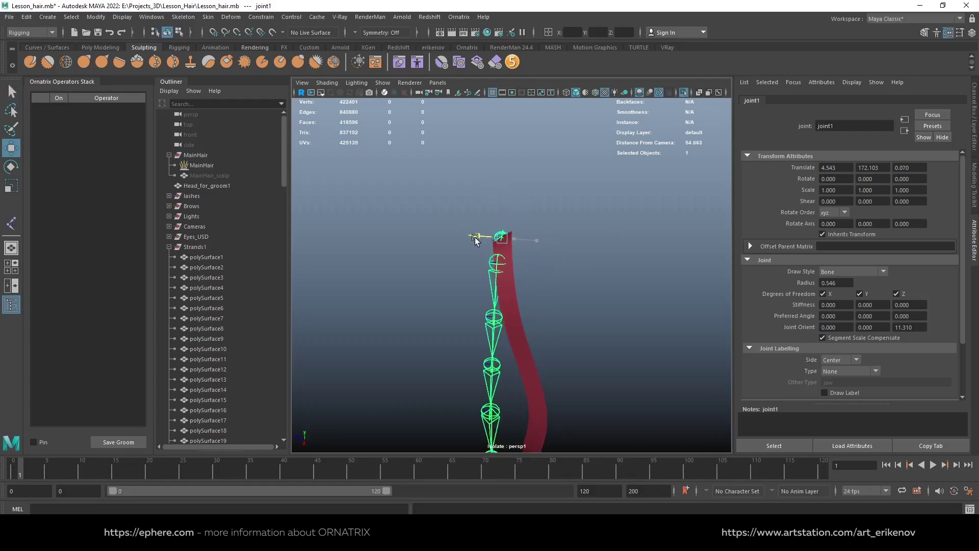
left_click(492, 265)
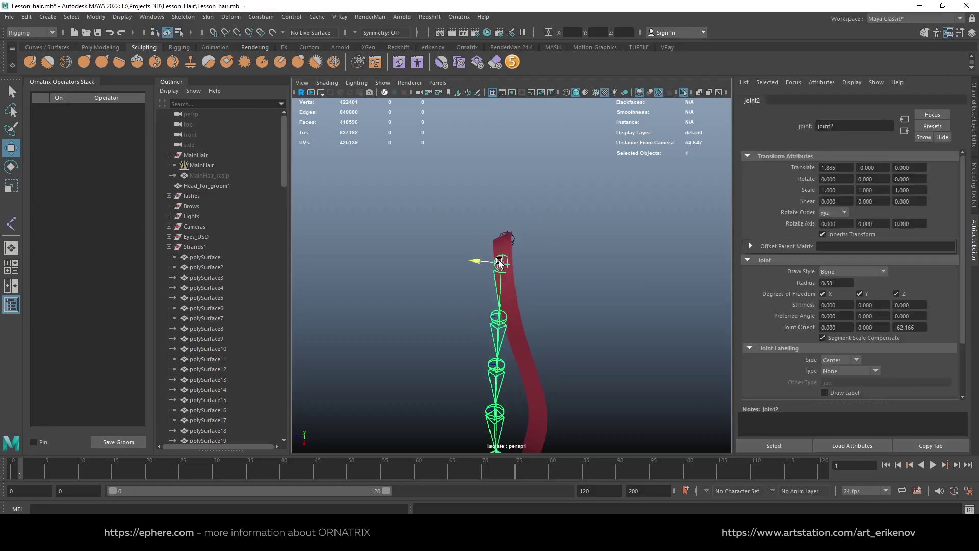
left_click(497, 261)
left_click_drag(467, 266, 485, 264)
left_click(499, 317)
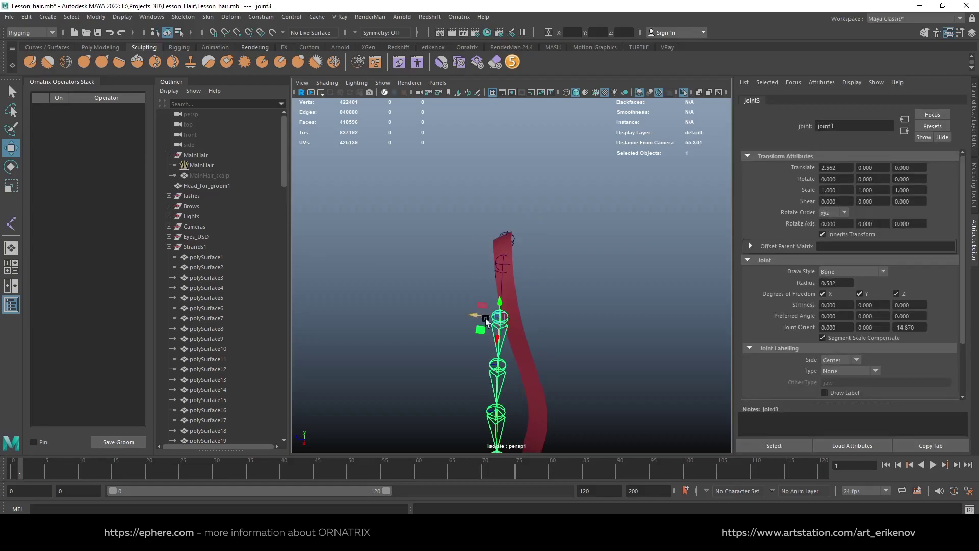
left_click_drag(482, 321, 495, 346)
left_click(516, 367)
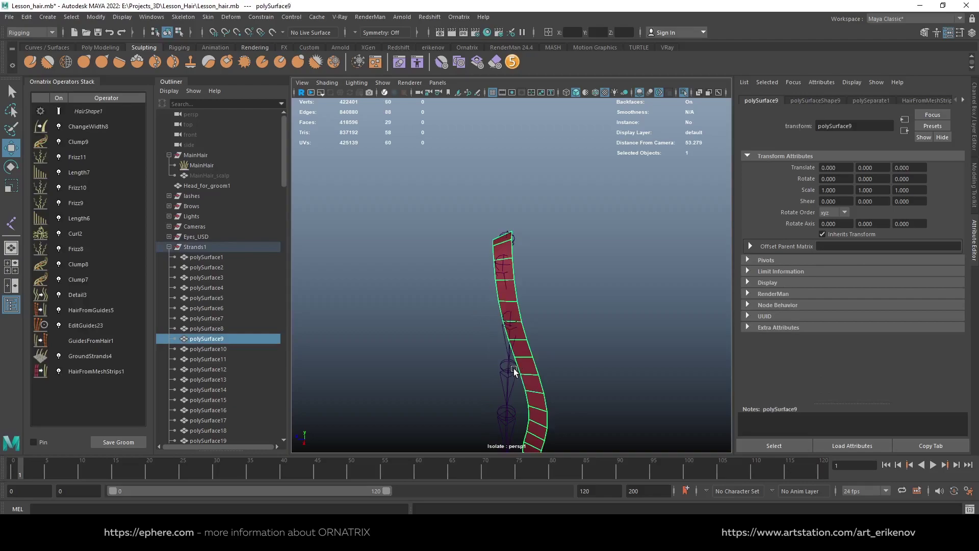
left_click(515, 363)
left_click_drag(508, 365, 494, 271)
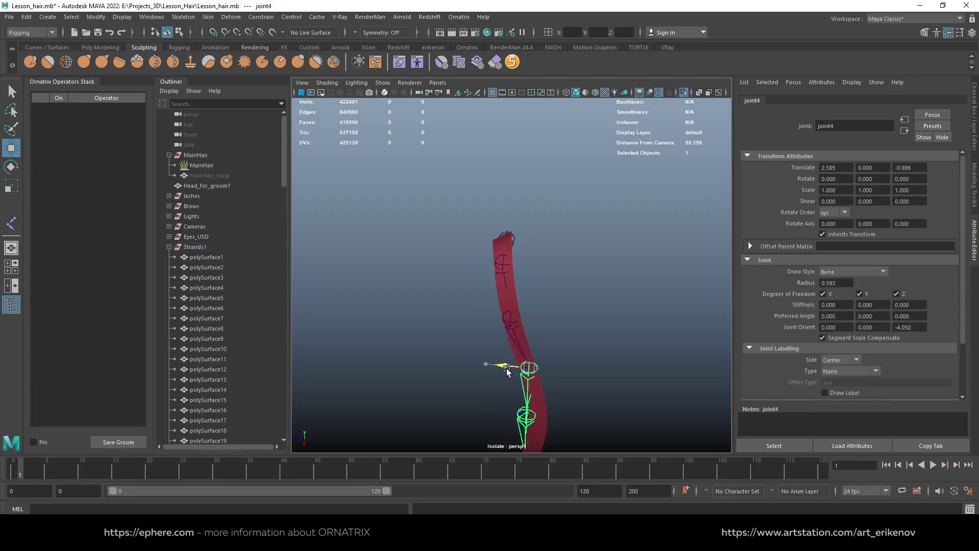
scroll(485, 256, "up", 3)
left_click(498, 328)
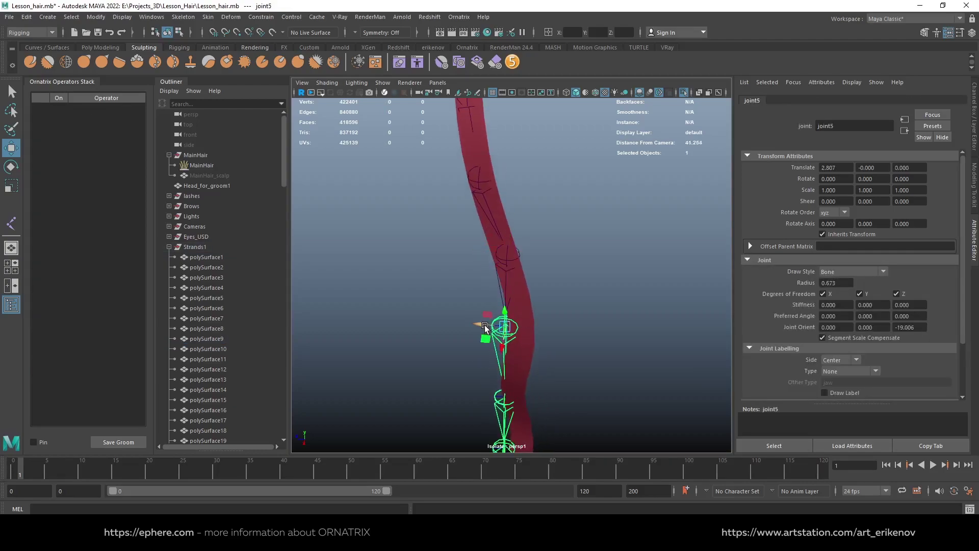
left_click_drag(482, 329, 501, 331)
Reposition joint6 through joint10 along the strip down to its lower end.
left_click(518, 400)
mouse_move(518, 400)
left_mouse_down()
mouse_move(526, 306)
mouse_move(493, 308)
left_mouse_up()
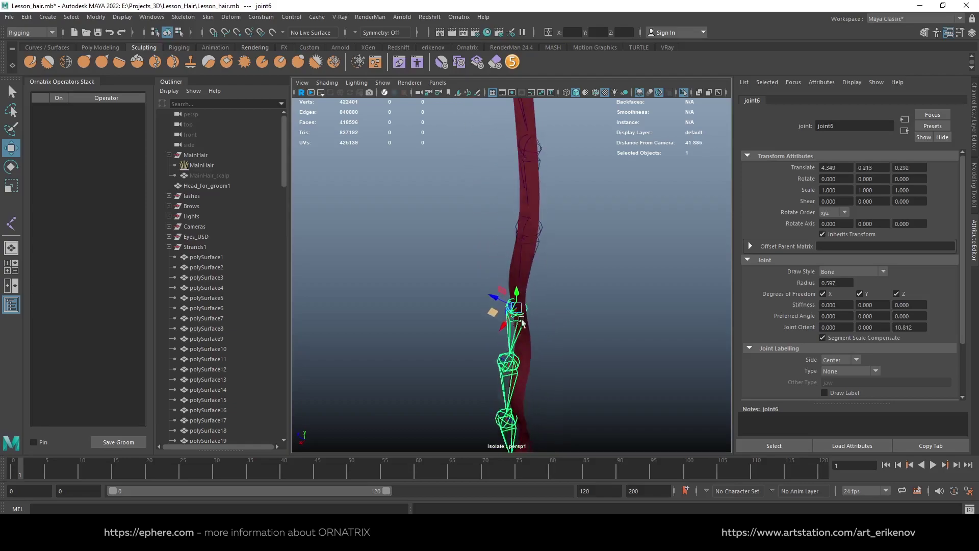
mouse_move(559, 322)
left_mouse_down("alt")
mouse_move(534, 376)
mouse_move(506, 386)
mouse_move(508, 301)
mouse_move(511, 316)
mouse_move(557, 260)
left_mouse_up("alt")
left_click(534, 376)
scroll(558, 260, "up", 5)
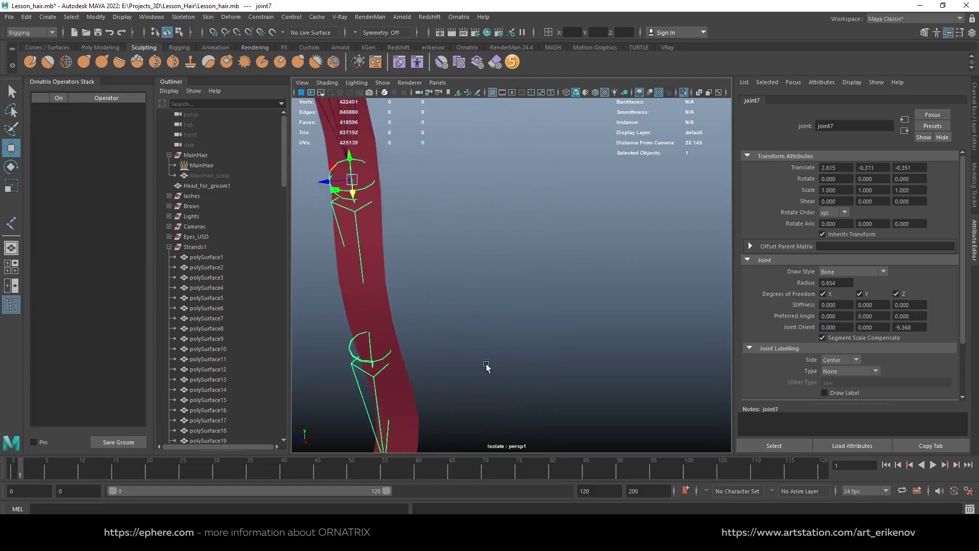
middle_click_drag(557, 260, 474, 297, "alt")
left_click(451, 301)
mouse_move(499, 322)
left_mouse_down("alt")
mouse_move(492, 306)
mouse_move(459, 347)
mouse_move(437, 348)
mouse_move(473, 286)
left_mouse_up("alt")
scroll(473, 285, "up", 5)
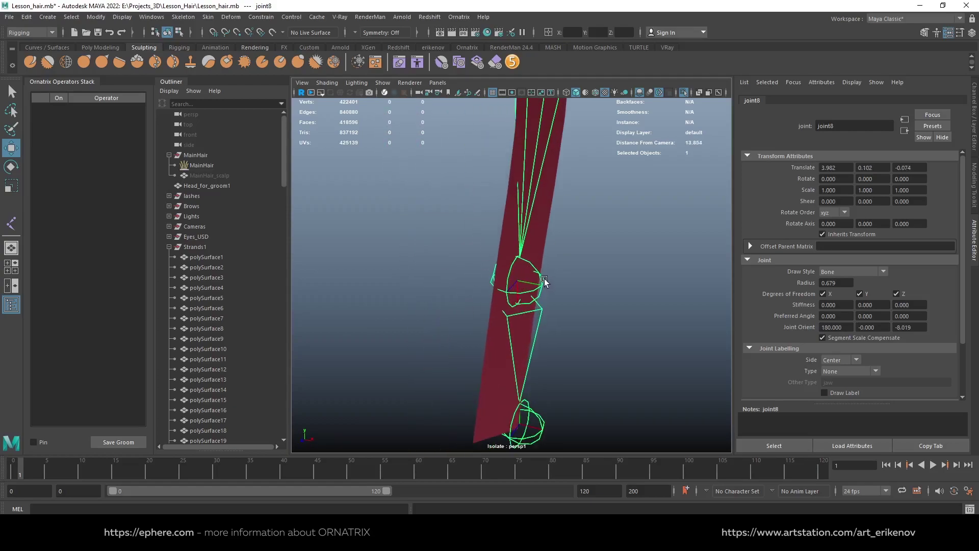
left_click(524, 289)
mouse_move(524, 289)
left_mouse_down()
mouse_move(518, 344)
mouse_move(604, 312)
left_mouse_up()
left_click(628, 329)
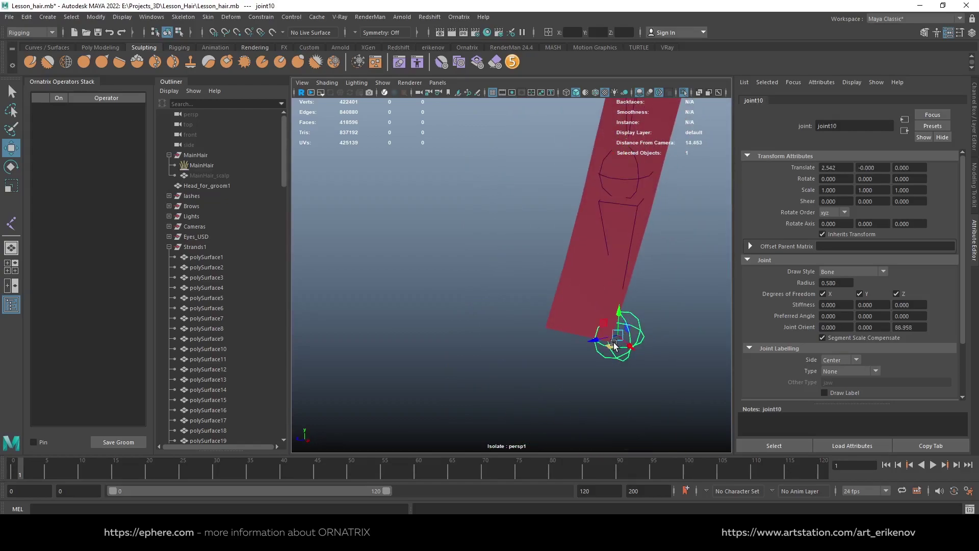
left_click_drag(615, 346, 570, 347)
scroll(459, 316, "down", 10)
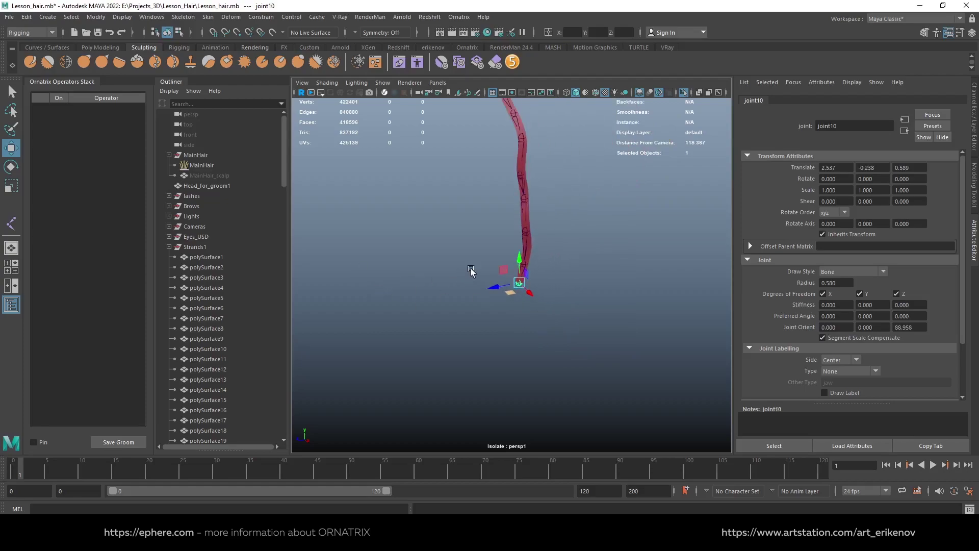
left_click_drag(471, 270, 443, 342, "alt")
Select the root joint1 together with the polySurface9 strip.
left_click(510, 219)
left_click_drag(510, 220, 529, 244, "alt")
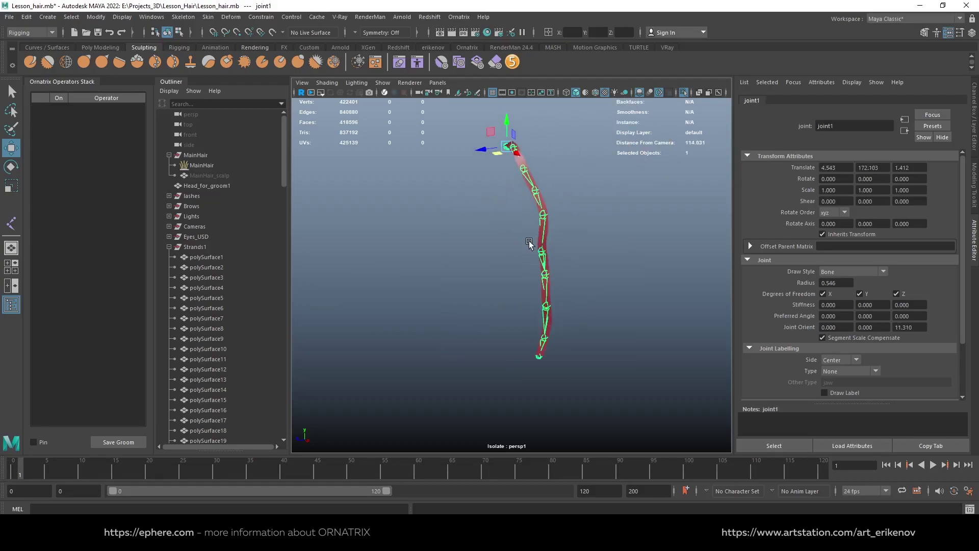
scroll(586, 311, "up", 4)
left_click(565, 255, "shift")
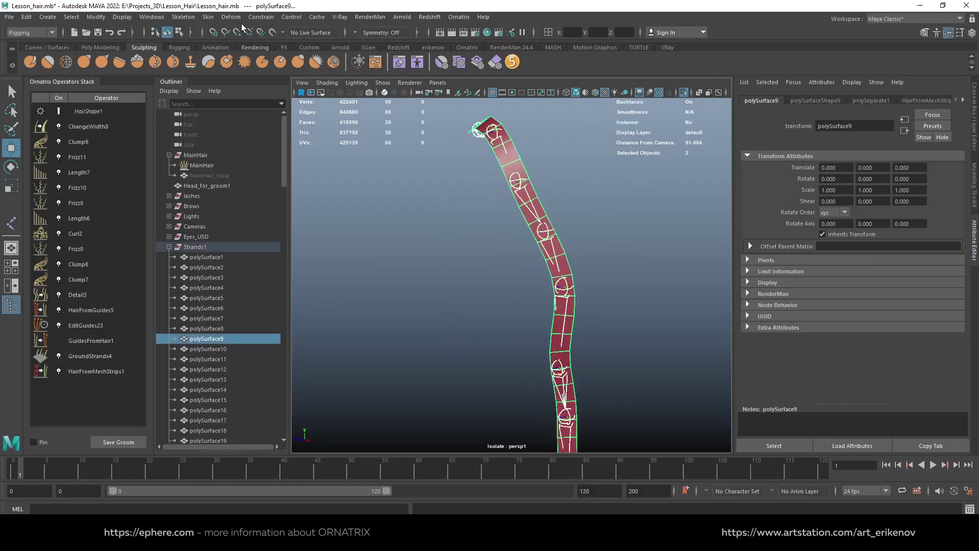
Bind polySurface9 to the joint chain as skinCluster1 and exit Isolate Select.
left_click(212, 19)
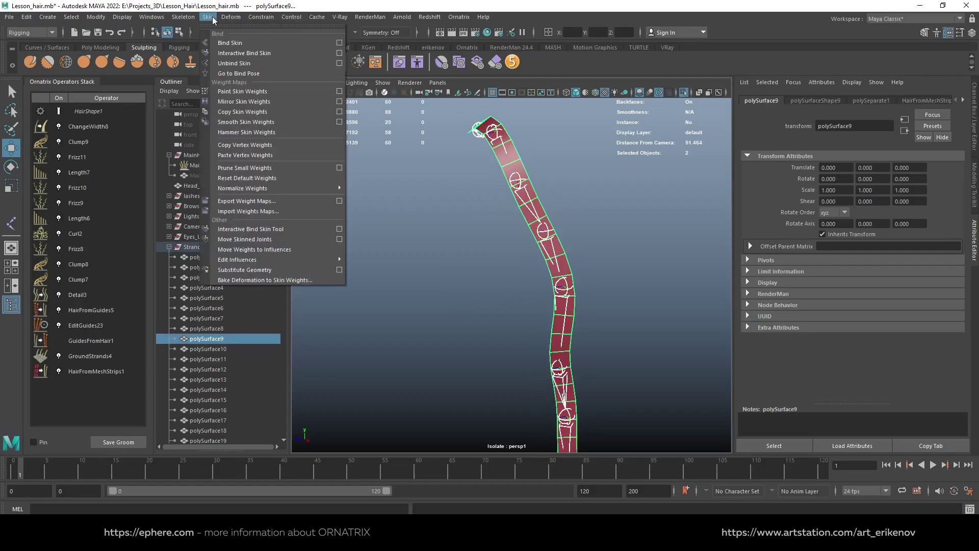
left_click(231, 44)
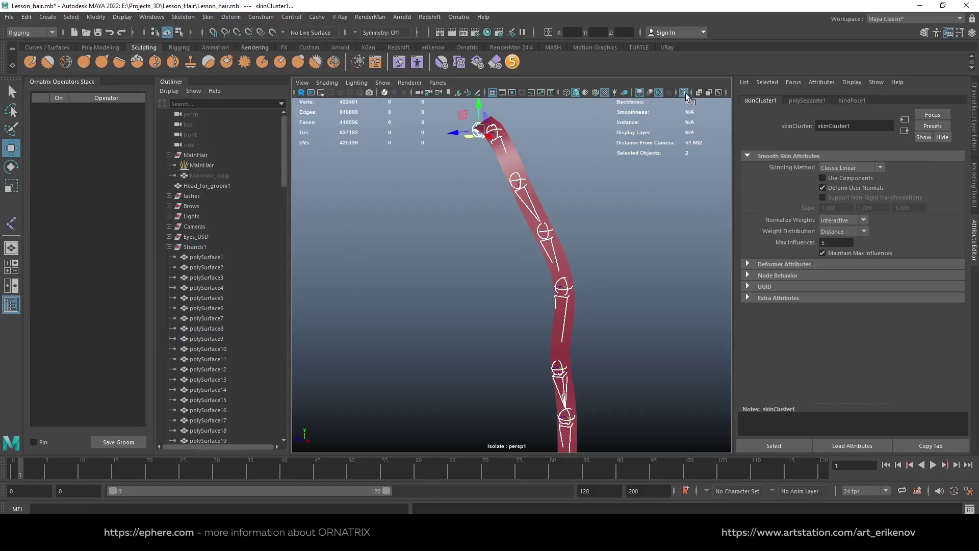
left_click(684, 92)
View the head from behind and select the hair strip polySurface8.
scroll(612, 275, "down", 5)
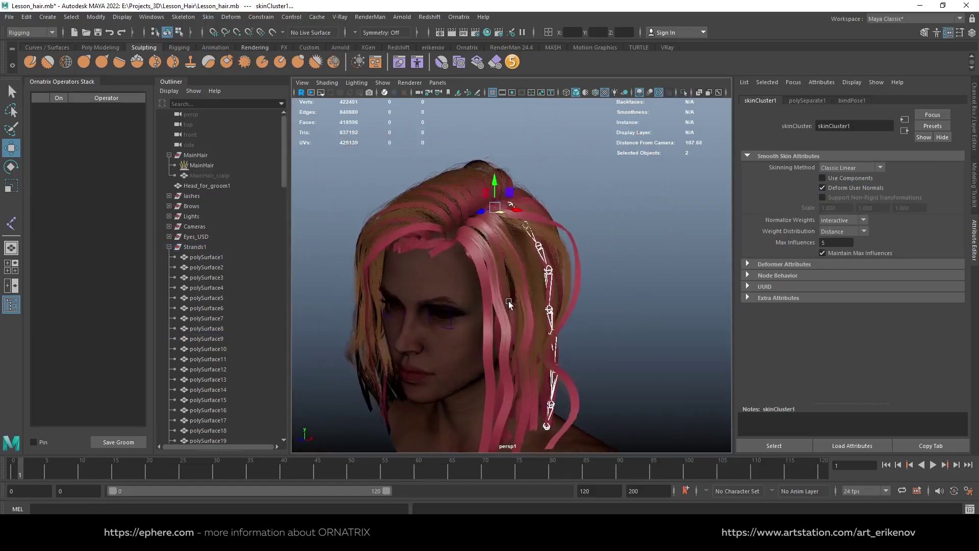
mouse_move(509, 301)
left_mouse_down("alt")
mouse_move(455, 283)
mouse_move(454, 268)
left_mouse_up("alt")
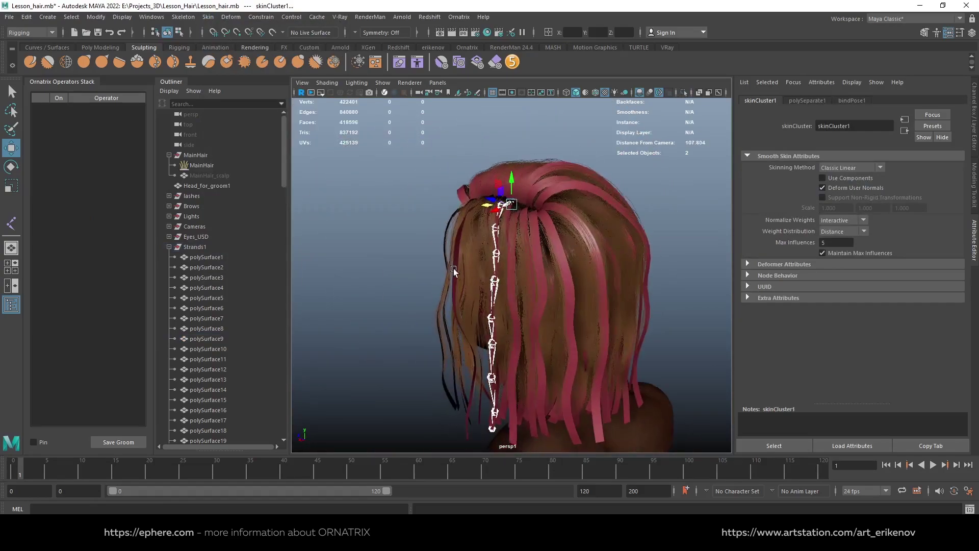
left_click(454, 268)
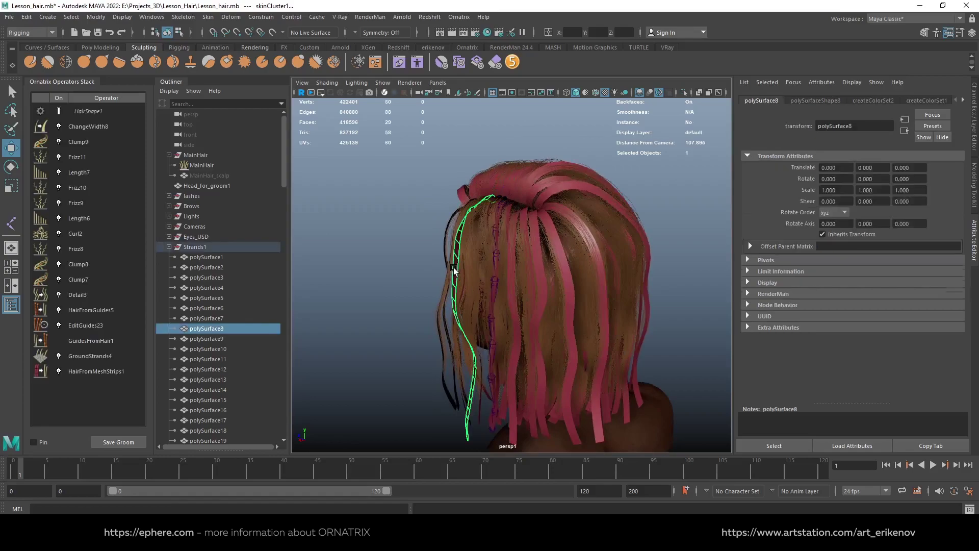
Hide all hair strips polySurface1 through polySurface116 with Ctrl+H.
left_click(376, 216)
left_click(453, 252)
left_click(214, 257)
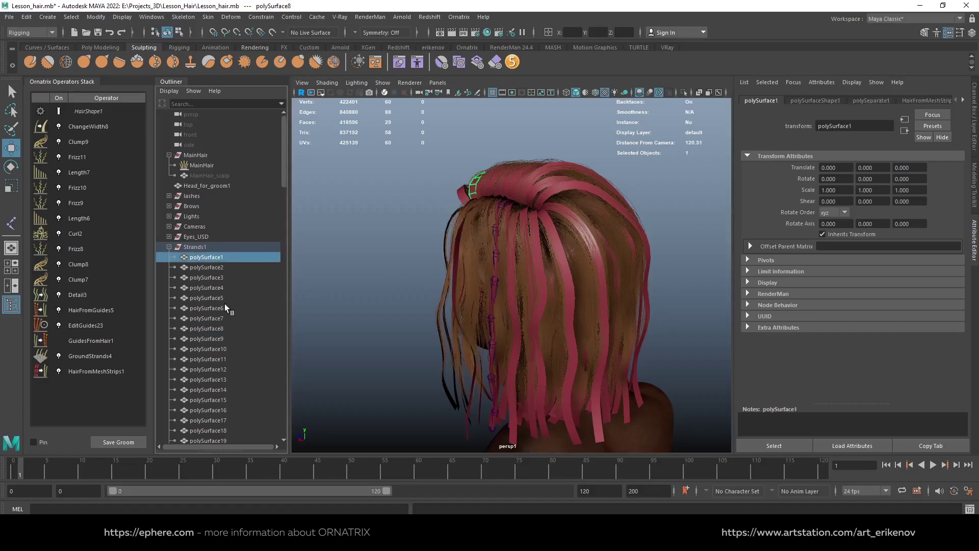
scroll(211, 336, "down", 20)
scroll(216, 372, "down", 8)
scroll(215, 380, "down", 5)
left_click(217, 367, "shift")
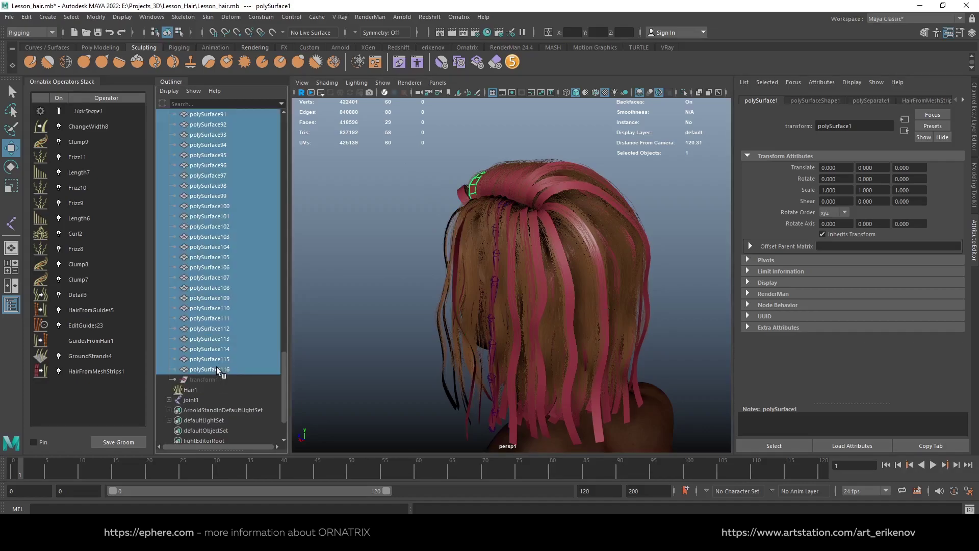
scroll(642, 377, "up", 5)
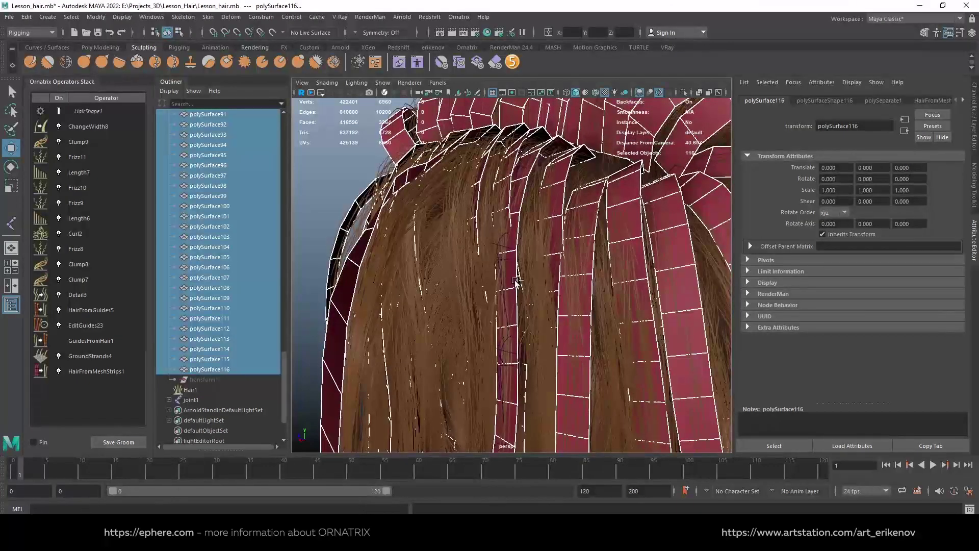
key("ctrl+h")
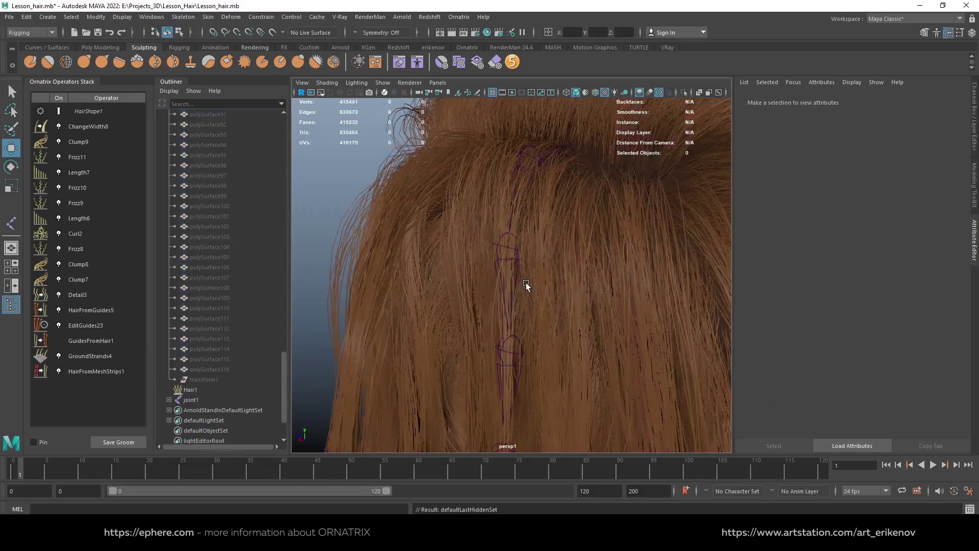
Select joint1 and switch to the Rotate tool.
left_click(510, 250)
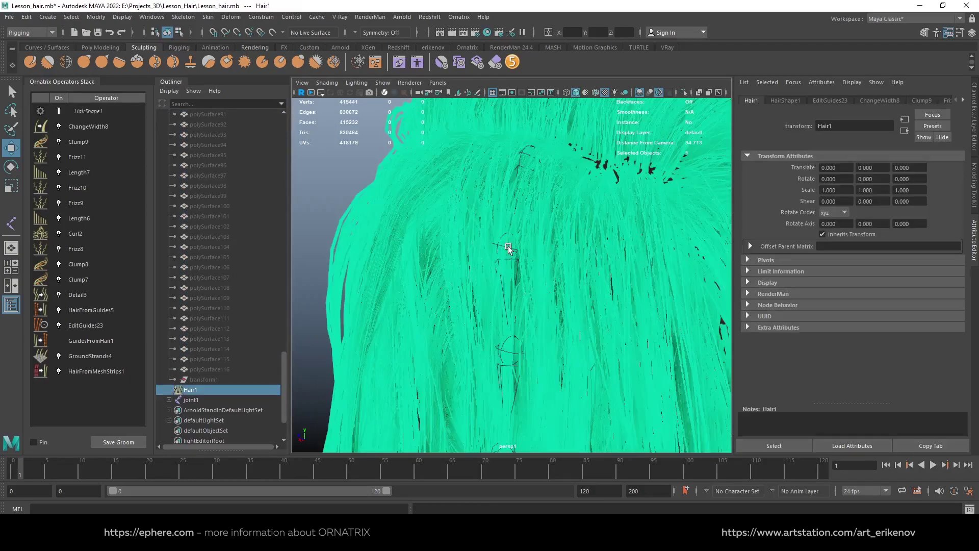
left_click(192, 399)
mouse_move(522, 253)
left_mouse_down("alt")
mouse_move(503, 259)
mouse_move(522, 248)
mouse_move(507, 240)
left_mouse_up("alt")
key("e")
scroll(507, 240, "down", 3)
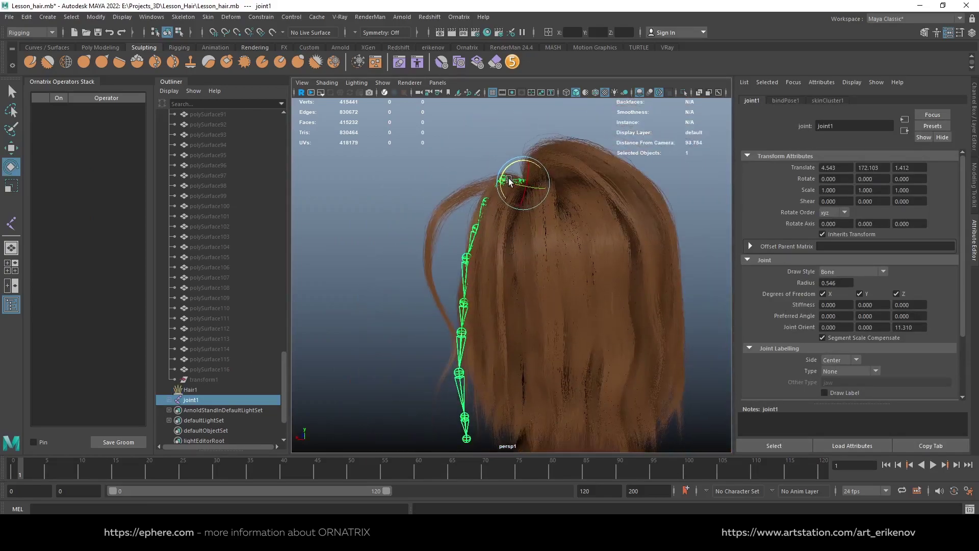
Rotate joint1 to 81.632 on Z, inspect the hair around the head, then select Hair1.
mouse_move(526, 162)
left_mouse_down()
mouse_move(546, 171)
mouse_move(549, 228)
left_mouse_up()
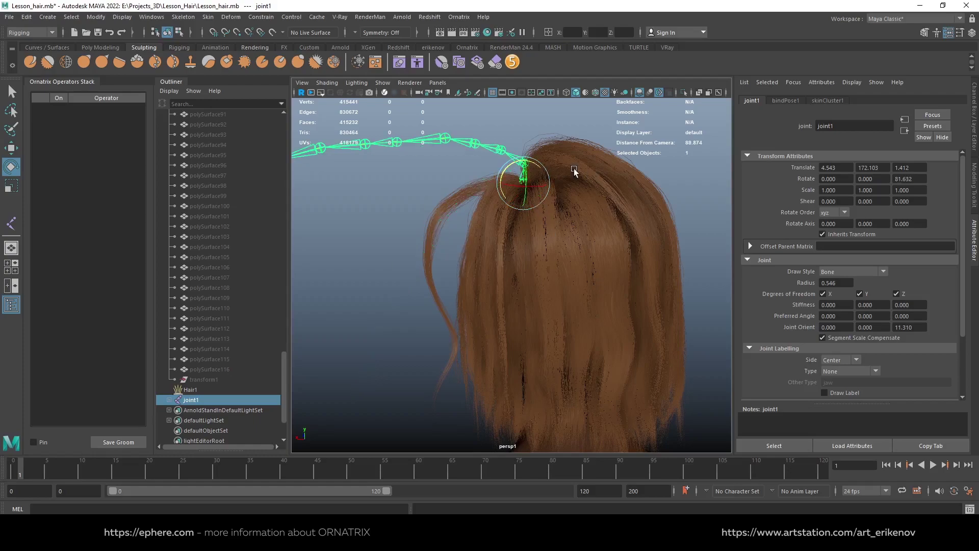
mouse_move(574, 171)
left_mouse_down("alt")
mouse_move(532, 259)
mouse_move(668, 263)
left_mouse_up("alt")
mouse_move(503, 306)
right_mouse_down("alt")
mouse_move(608, 330)
mouse_move(530, 323)
right_mouse_up("alt")
mouse_move(529, 322)
left_mouse_down("alt")
mouse_move(558, 289)
mouse_move(528, 280)
left_mouse_up("alt")
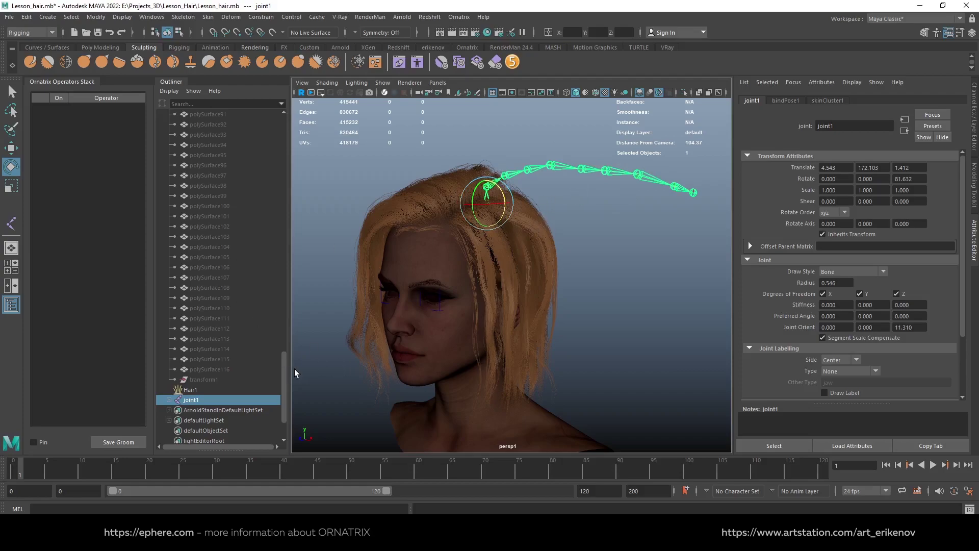
left_click(194, 388)
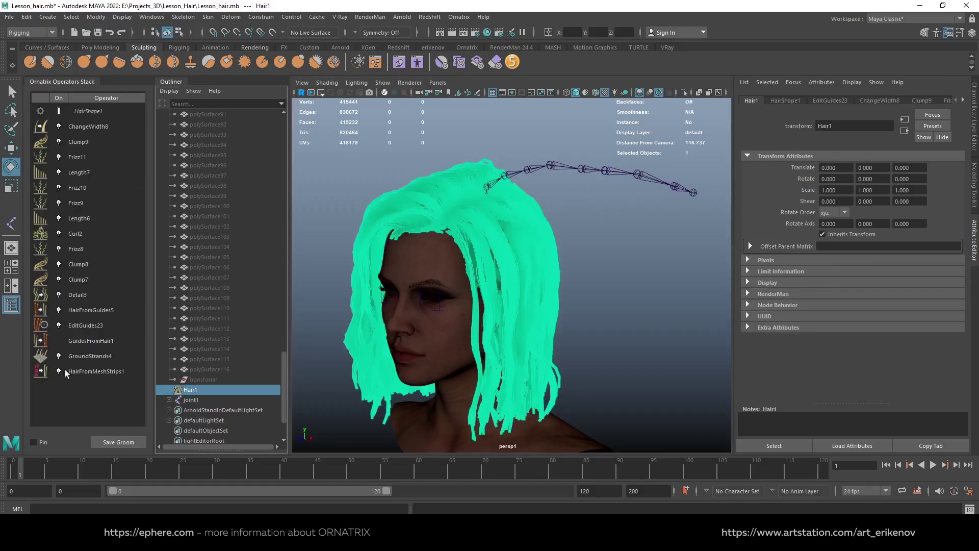
Uncheck Set Positions and Set Rotations on GroundStrands4, then orbit to inspect the hair.
left_click(99, 357)
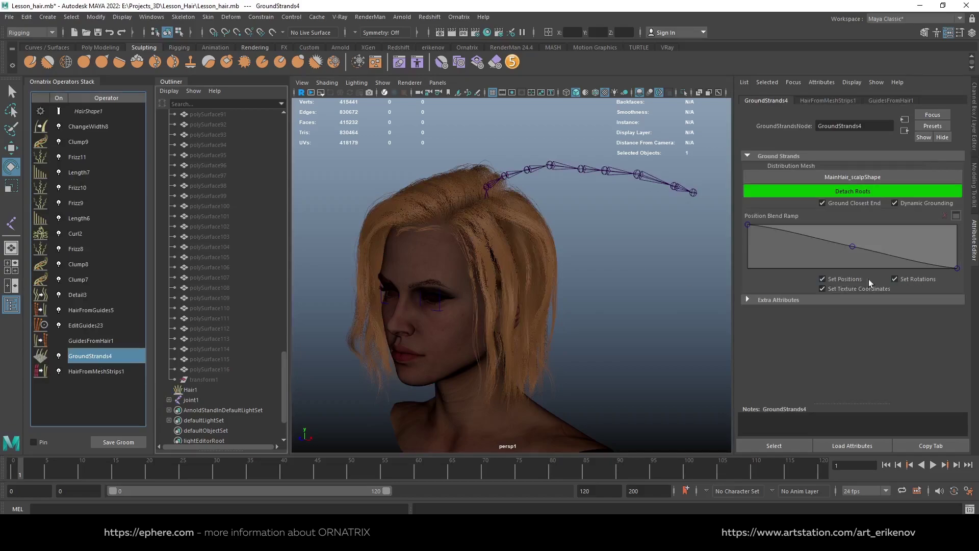
left_click(840, 280)
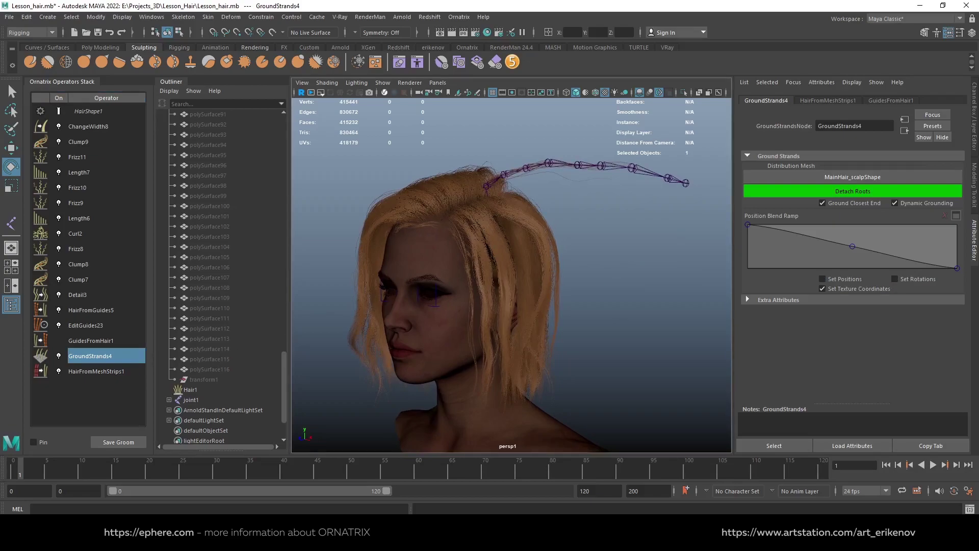
mouse_move(469, 275)
left_mouse_down("alt")
mouse_move(492, 277)
mouse_move(467, 294)
left_mouse_up("alt")
left_click_drag(562, 349, 352, 329, "alt")
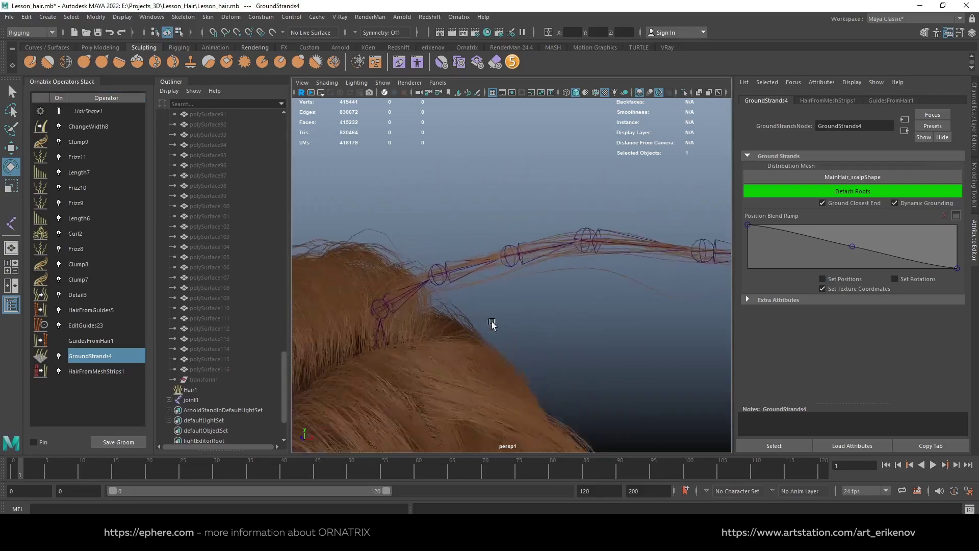
left_click_drag(630, 236, 365, 258, "alt")
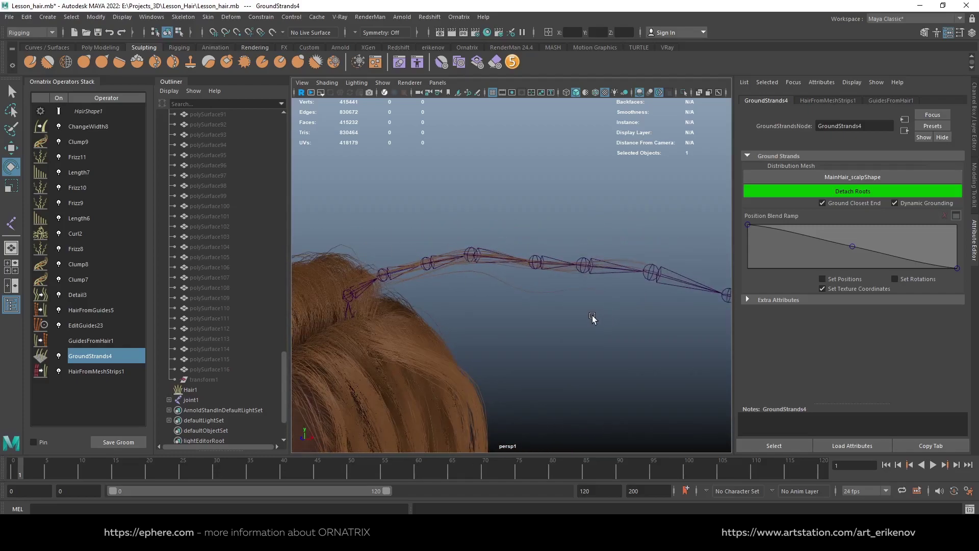
mouse_move(590, 322)
left_mouse_down("alt")
mouse_move(505, 286)
mouse_move(494, 292)
mouse_move(632, 315)
mouse_move(421, 268)
left_mouse_up("alt")
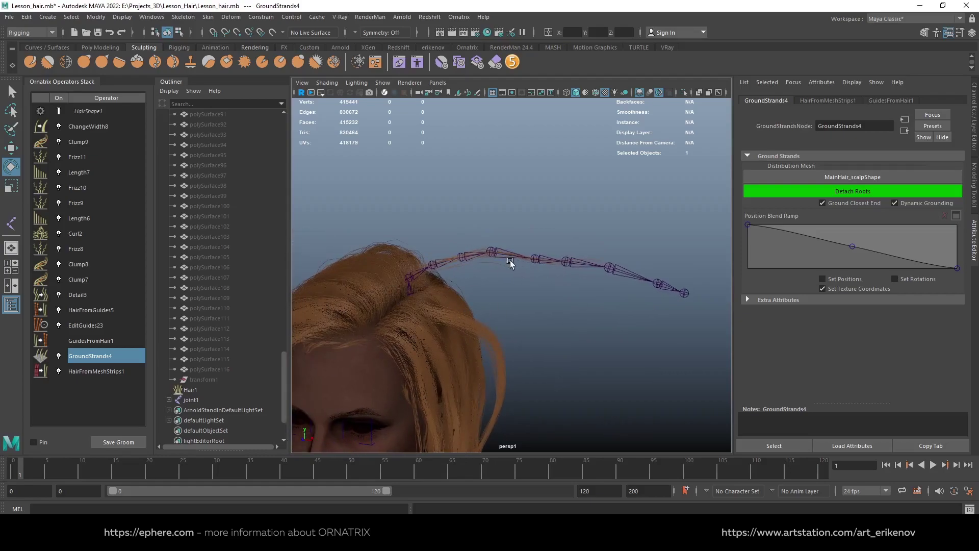
mouse_move(386, 308)
left_mouse_down("alt")
mouse_move(473, 286)
mouse_move(518, 261)
left_mouse_up("alt")
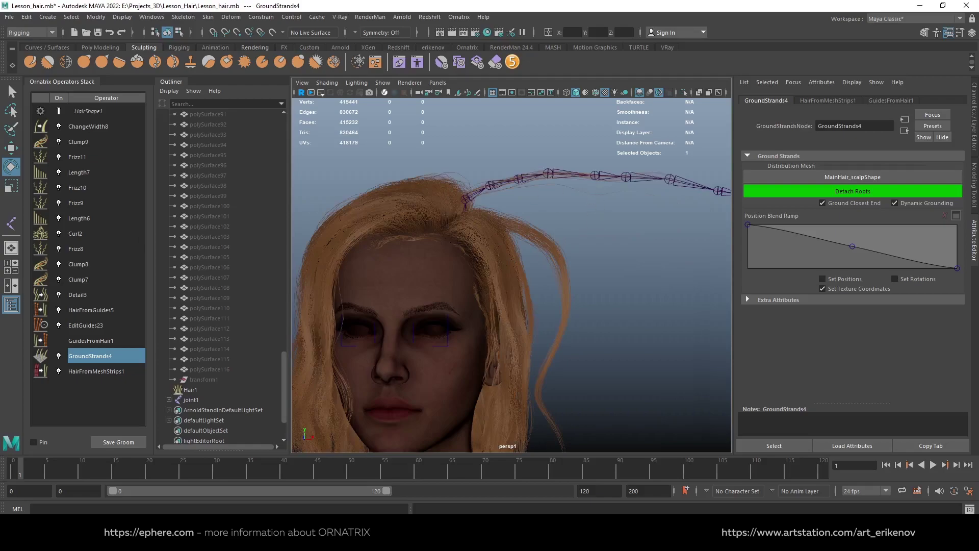
scroll(462, 286, "down", 3)
left_click_drag(461, 286, 478, 240, "alt")
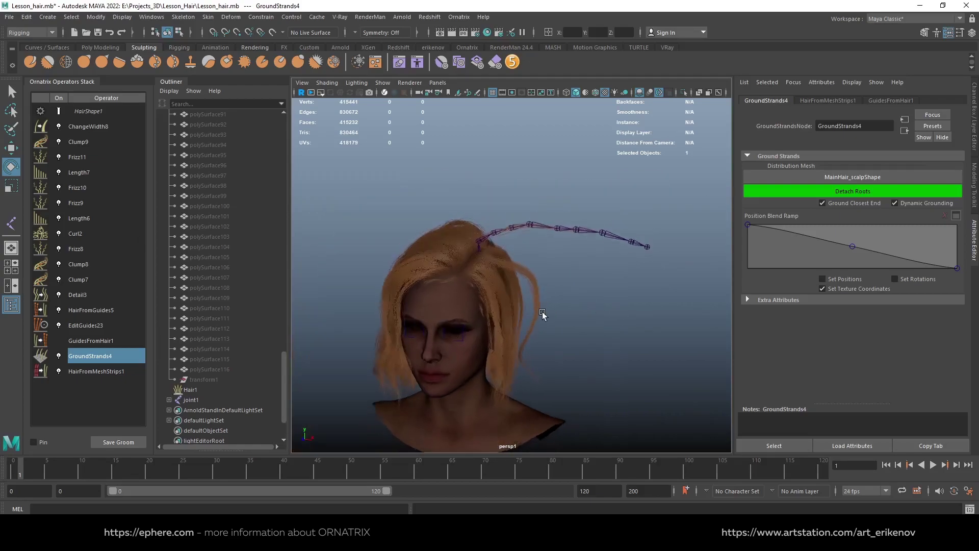
left_click(24, 34)
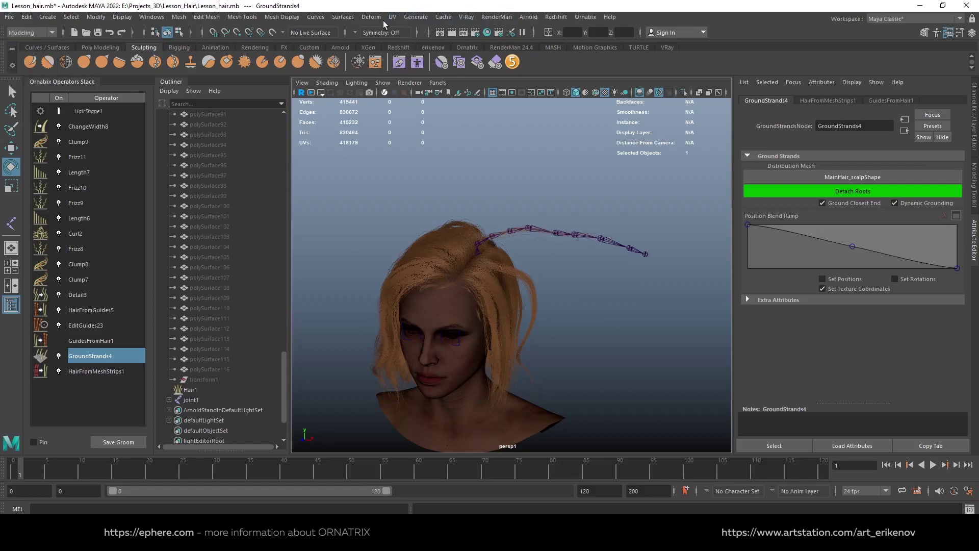
Switch to the Modeling menu set and view the hair following the joint chain from several angles.
left_click(372, 17)
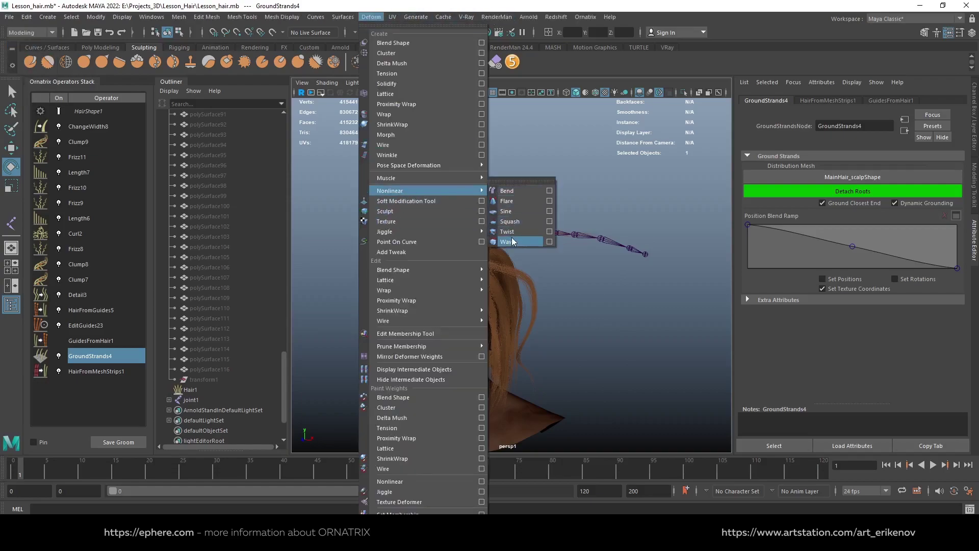
mouse_move(390, 190)
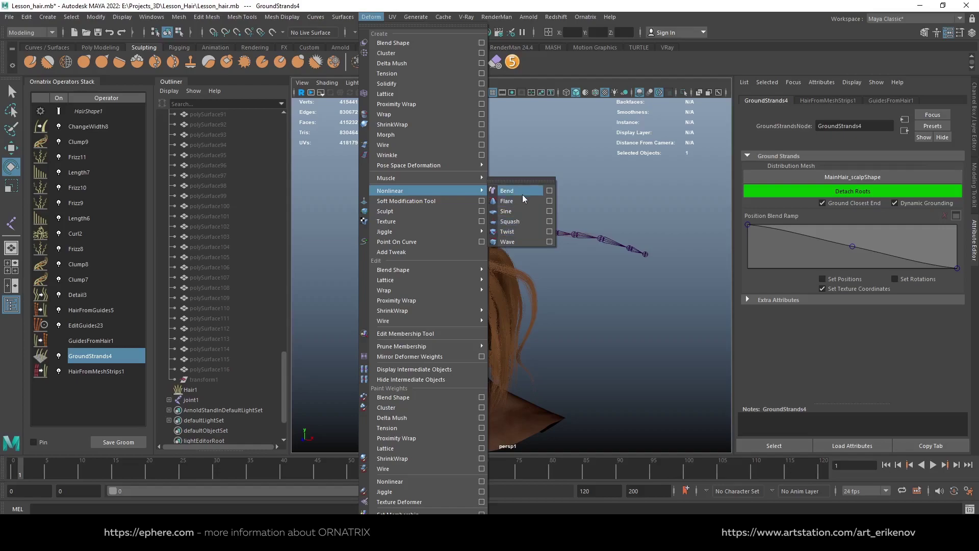
left_click(510, 265)
left_click_drag(510, 264, 614, 300, "alt")
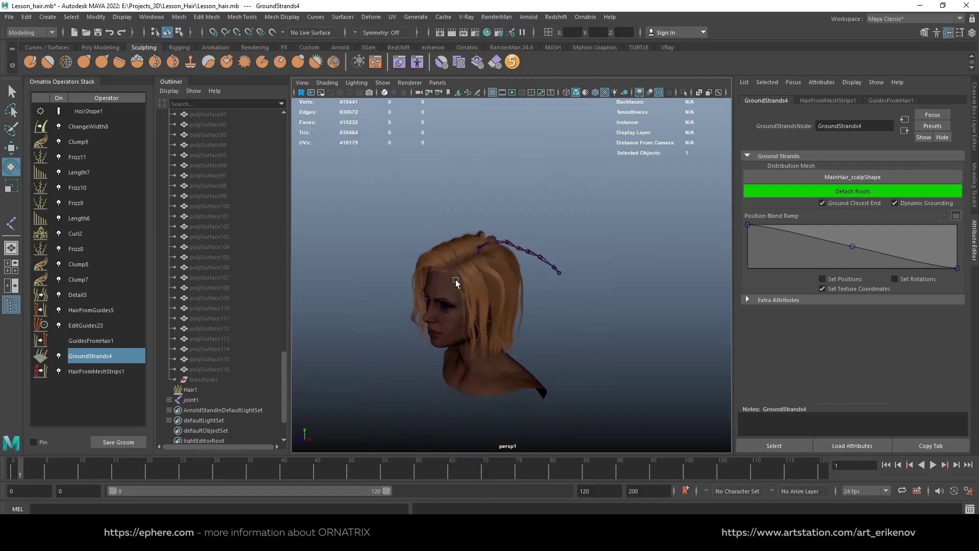
right_click_drag(614, 300, 570, 274, "alt")
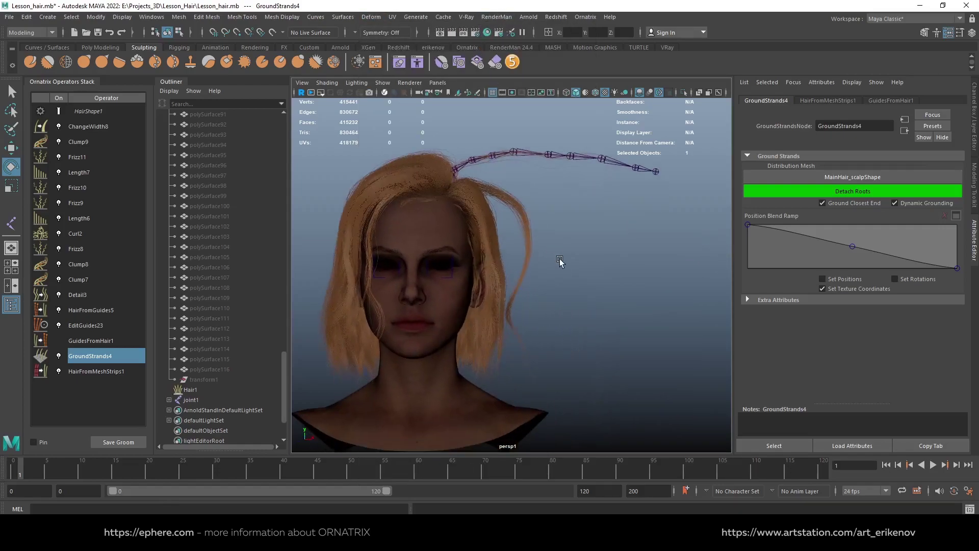
left_click_drag(570, 274, 573, 257, "alt")
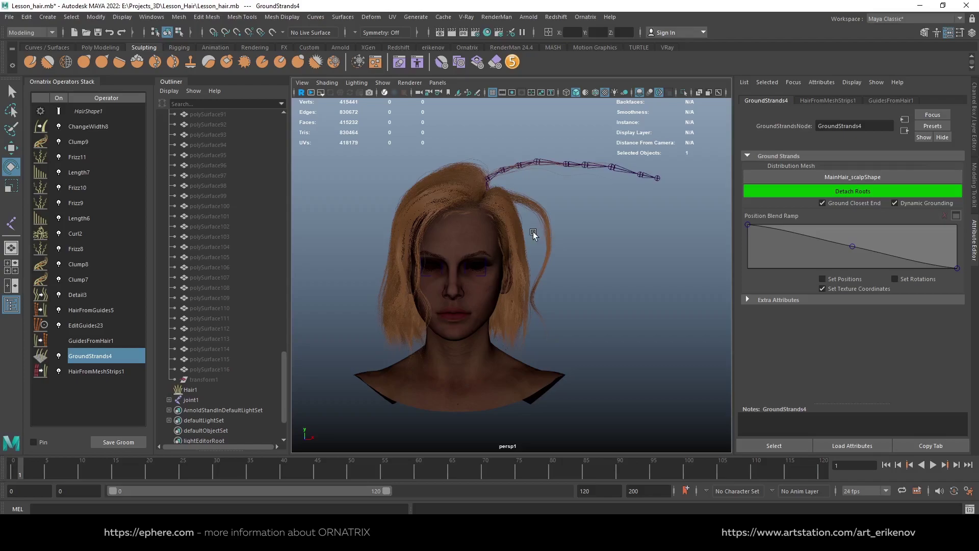
mouse_move(534, 232)
left_mouse_down("alt")
mouse_move(495, 236)
mouse_move(503, 234)
left_mouse_up("alt")
middle_click_drag(503, 234, 515, 268, "alt")
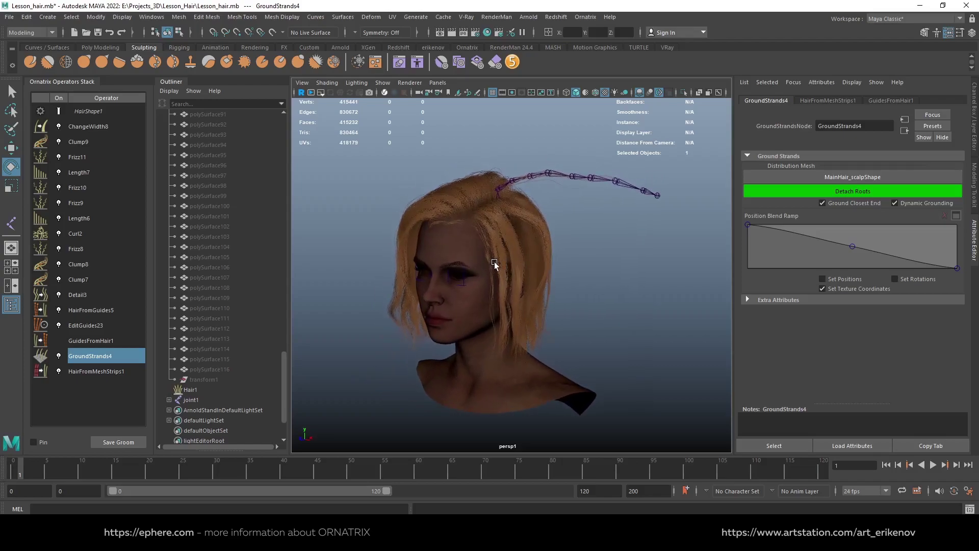